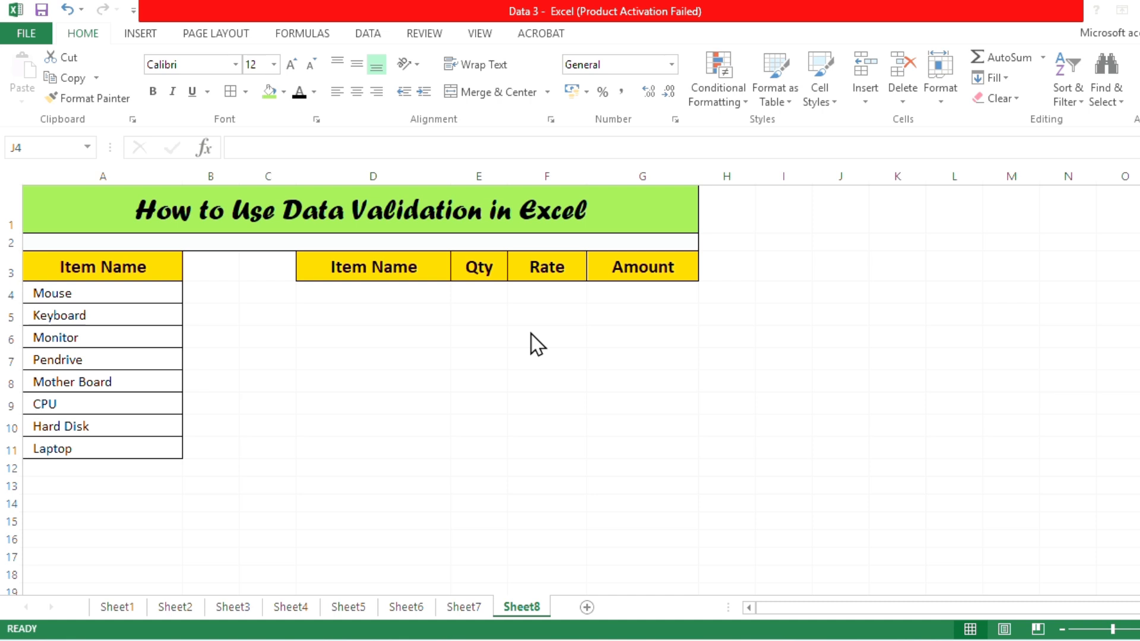
- Look over the item names in column A and the empty Item Name, Qty, Rate and Amount cells in row 4
{"action": "left_click", "coordinate": [94, 318]}
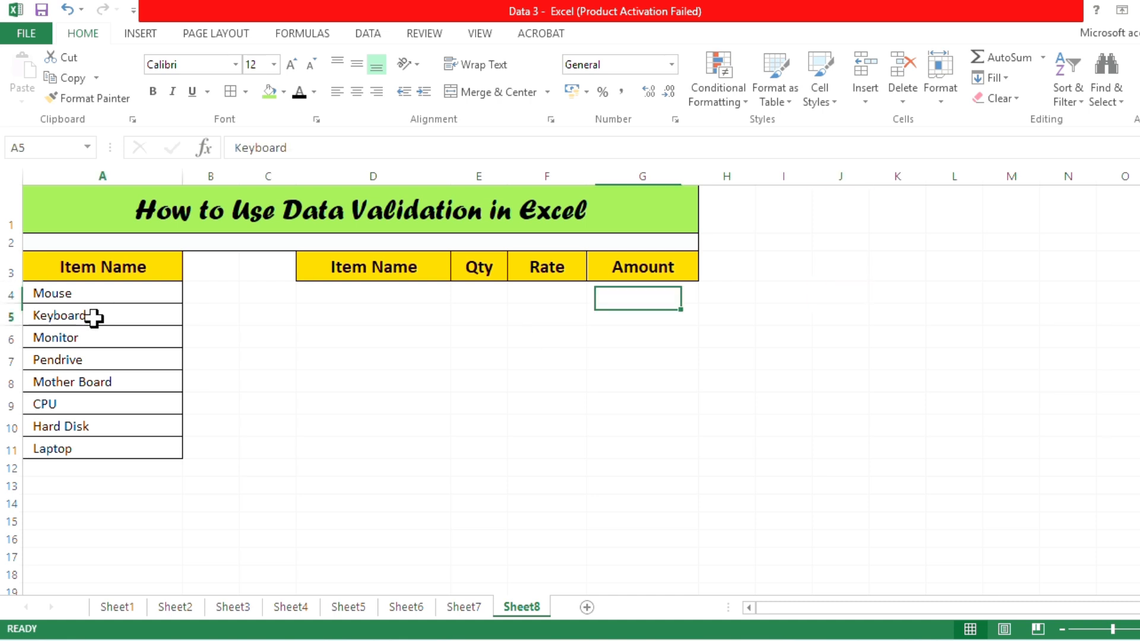
{"action": "left_click", "coordinate": [94, 352]}
{"action": "left_click", "coordinate": [94, 382]}
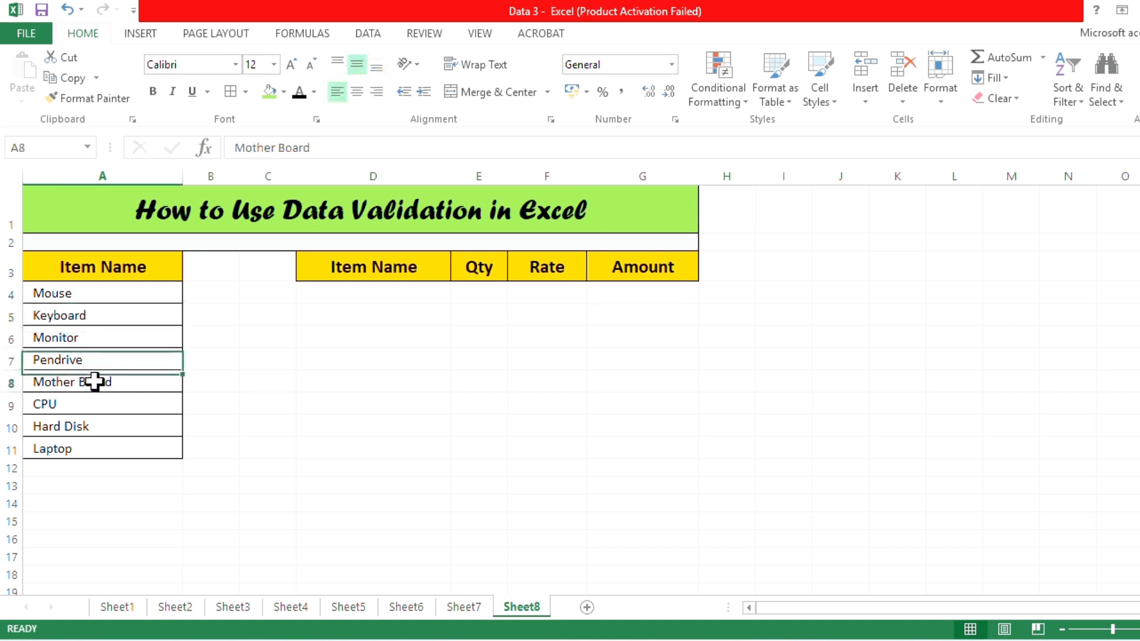
{"action": "left_click", "coordinate": [96, 403]}
{"action": "left_click", "coordinate": [109, 425]}
{"action": "left_click", "coordinate": [111, 454]}
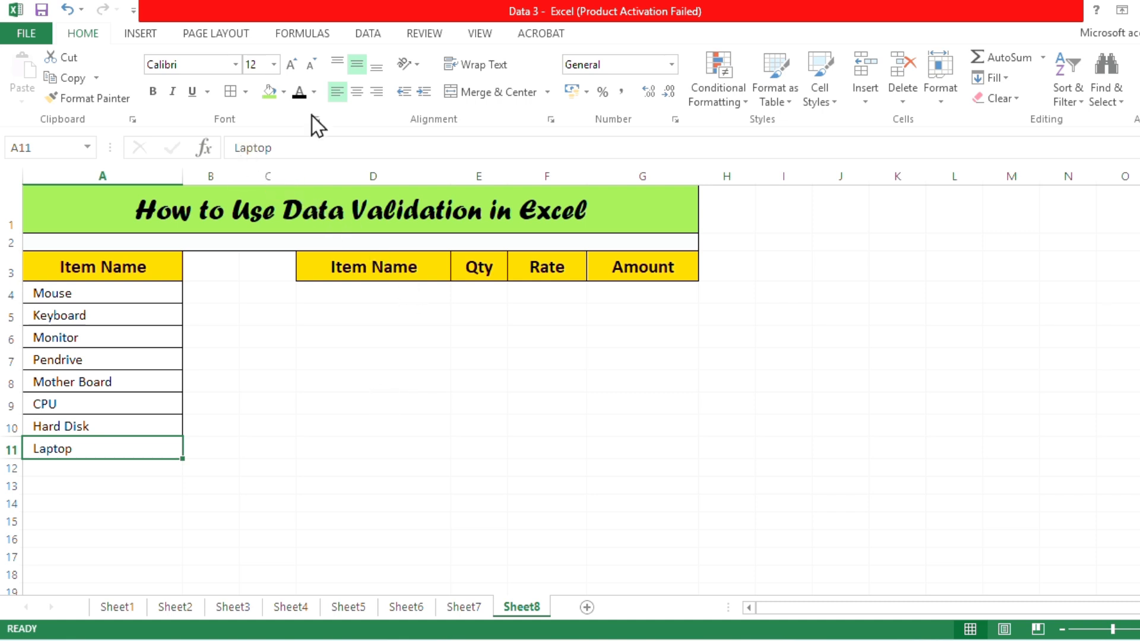
{"action": "left_click", "coordinate": [368, 34]}
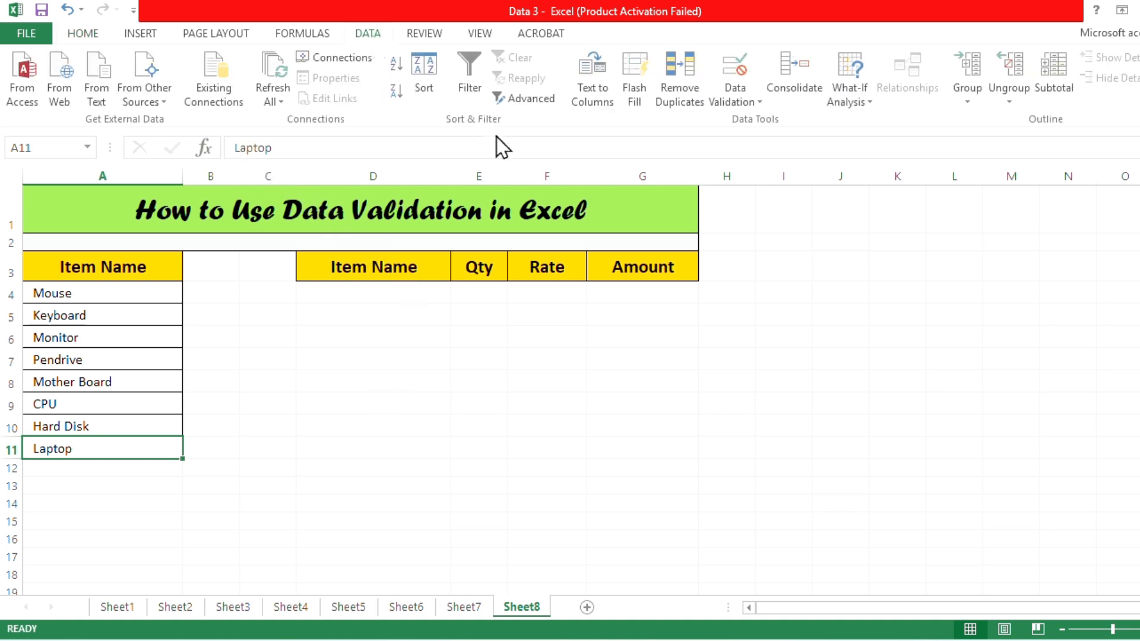
{"action": "left_click", "coordinate": [127, 294]}
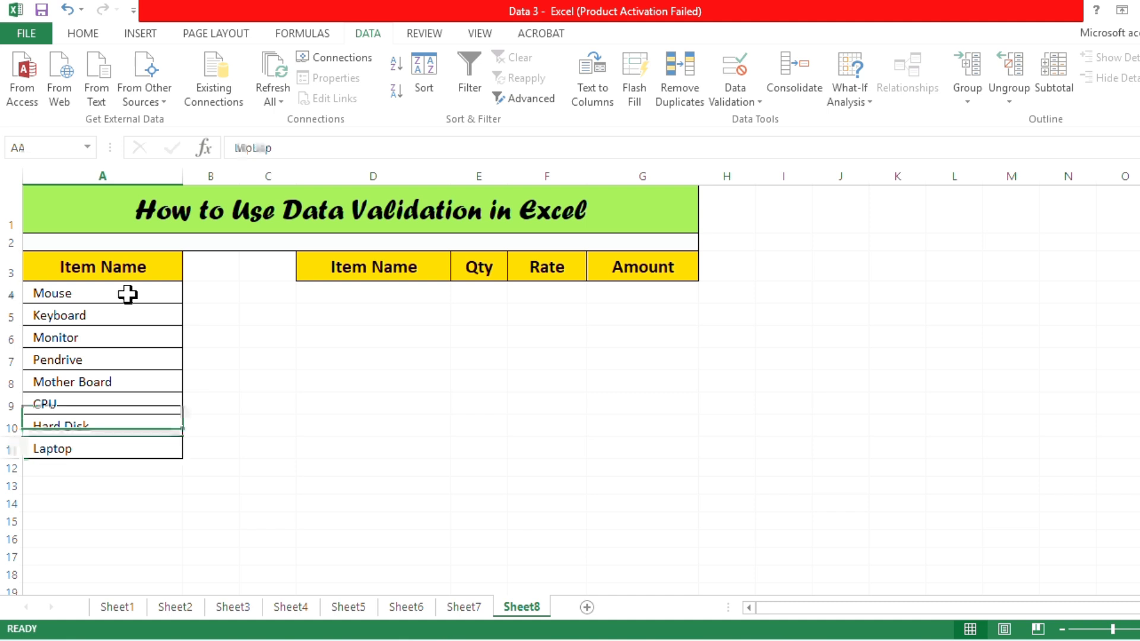
{"action": "left_click", "coordinate": [369, 288]}
{"action": "left_click", "coordinate": [479, 295]}
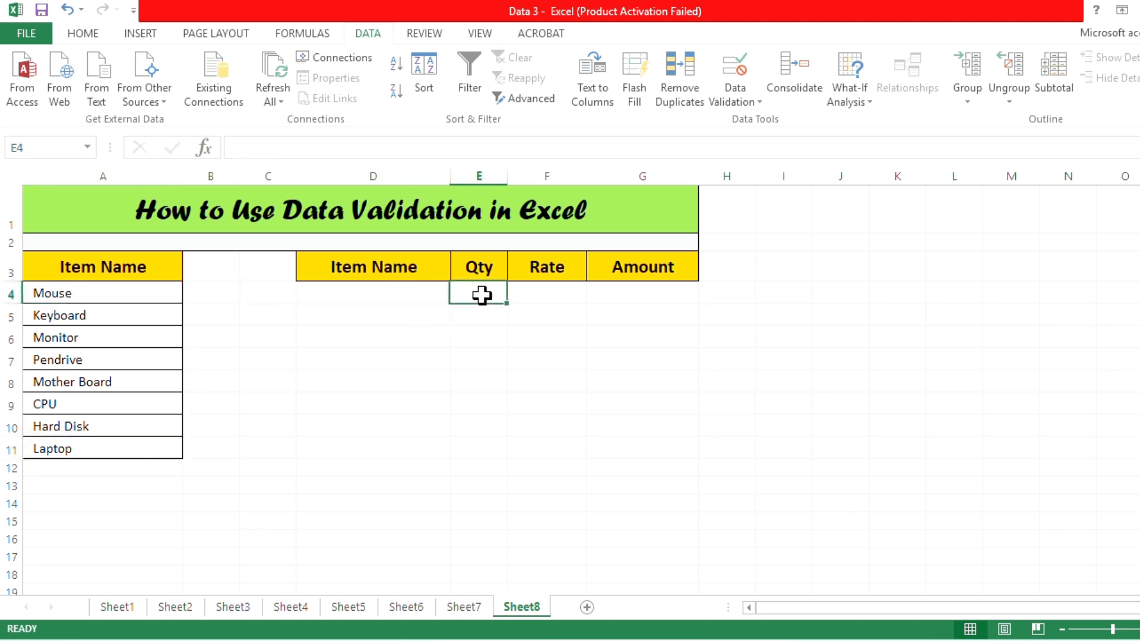
{"action": "left_click", "coordinate": [549, 295]}
{"action": "left_click", "coordinate": [601, 294]}
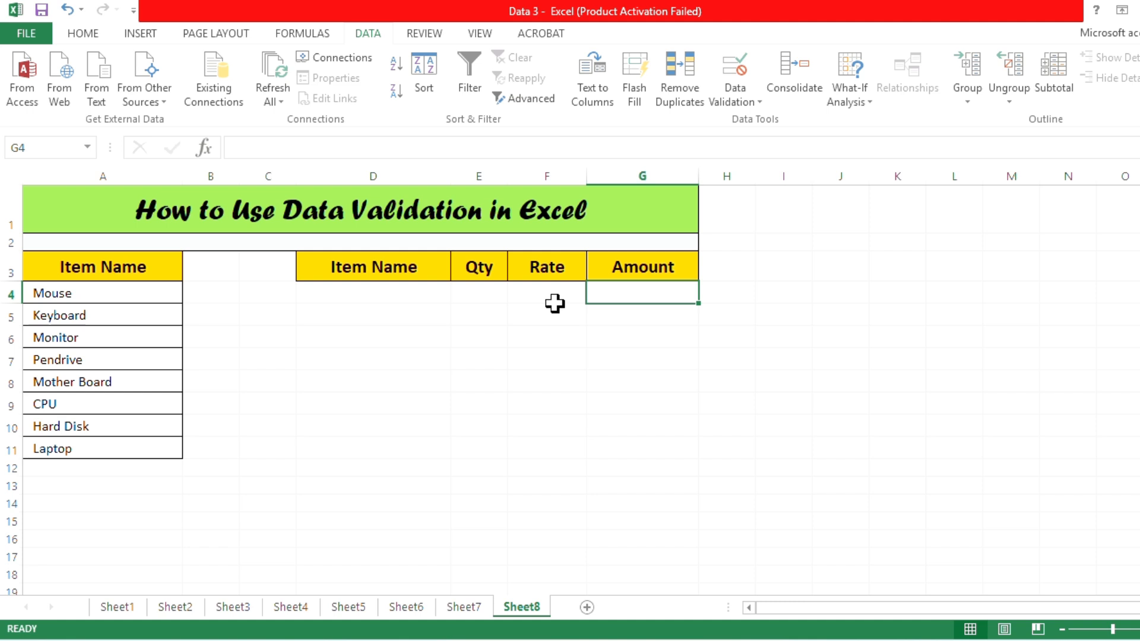
{"action": "left_click", "coordinate": [442, 293]}
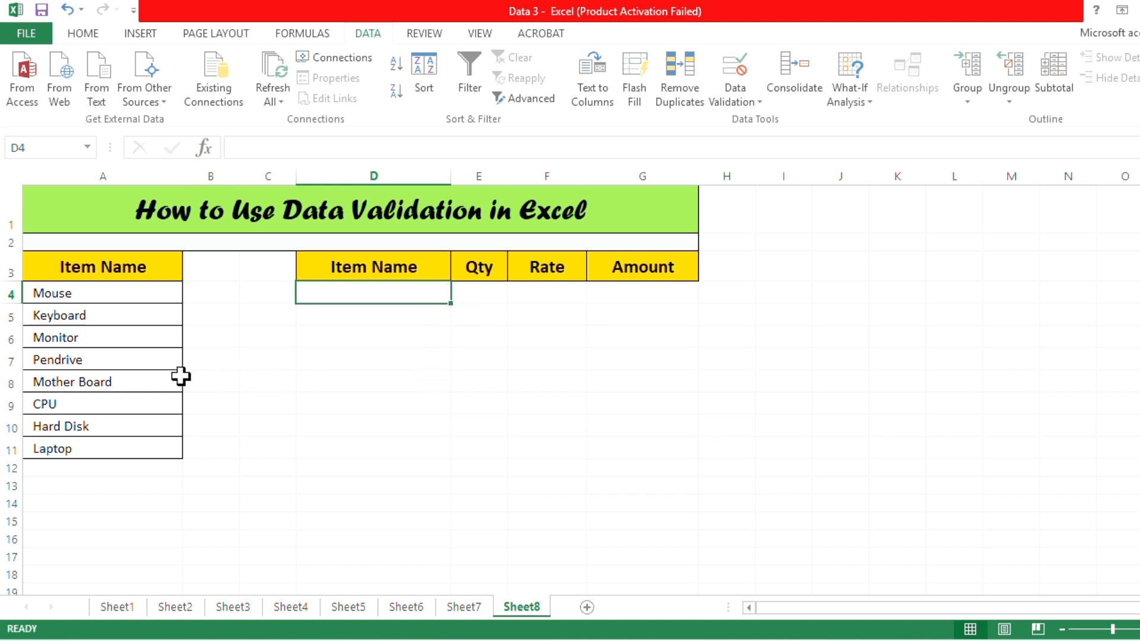
{"action": "left_click", "coordinate": [110, 336]}
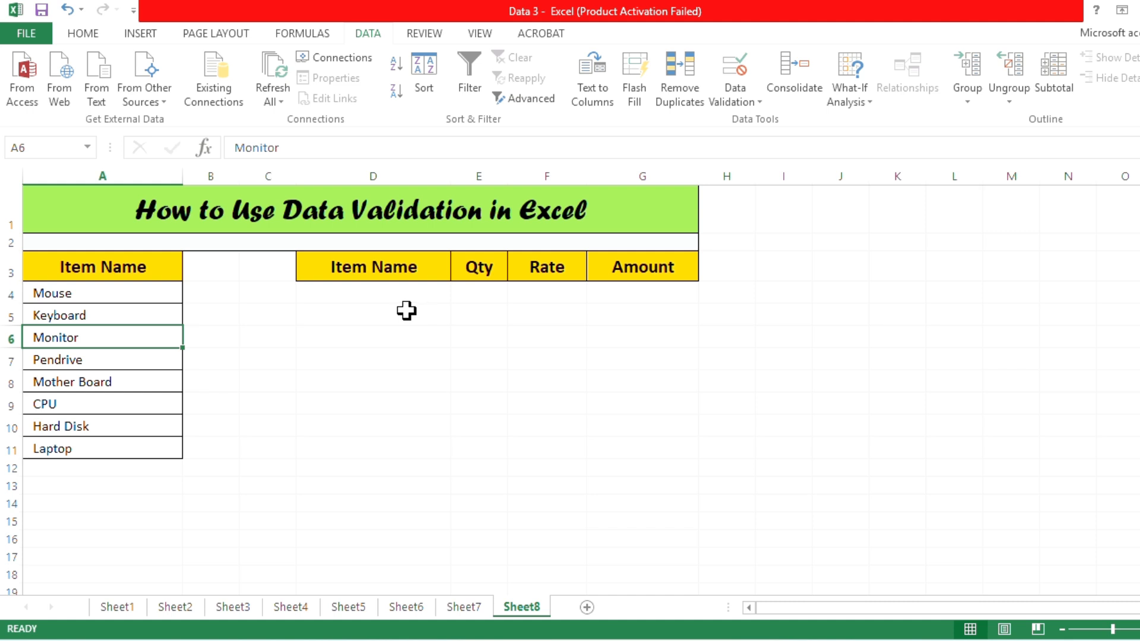
- Open data validation for cell D4 and set the validation criteria to allow a List
{"action": "left_click", "coordinate": [386, 295]}
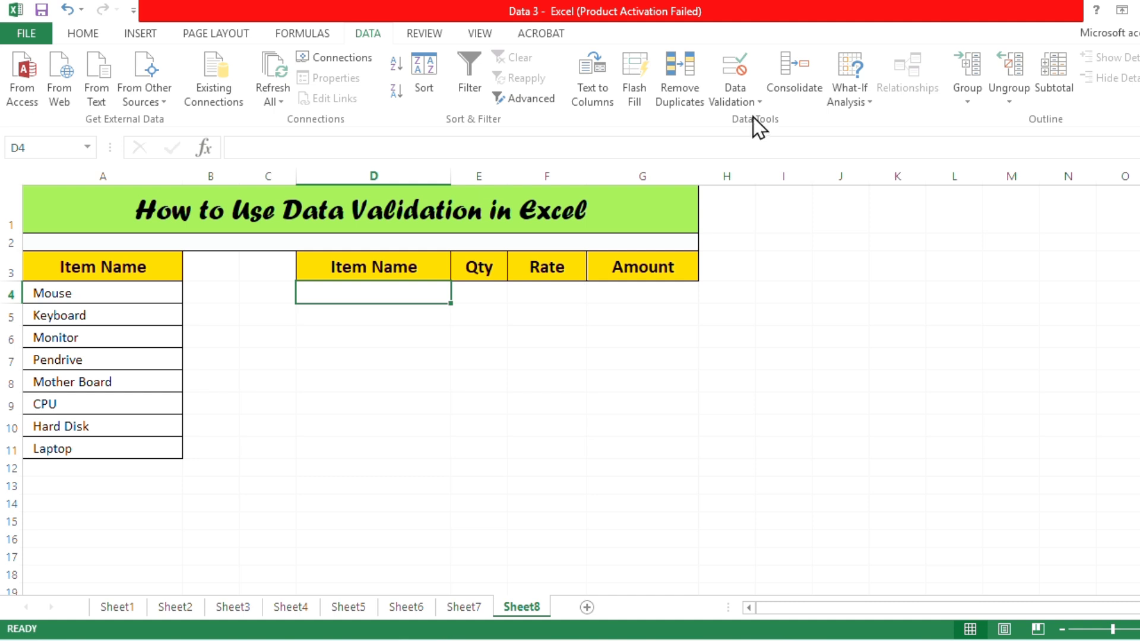
{"action": "left_click", "coordinate": [753, 100]}
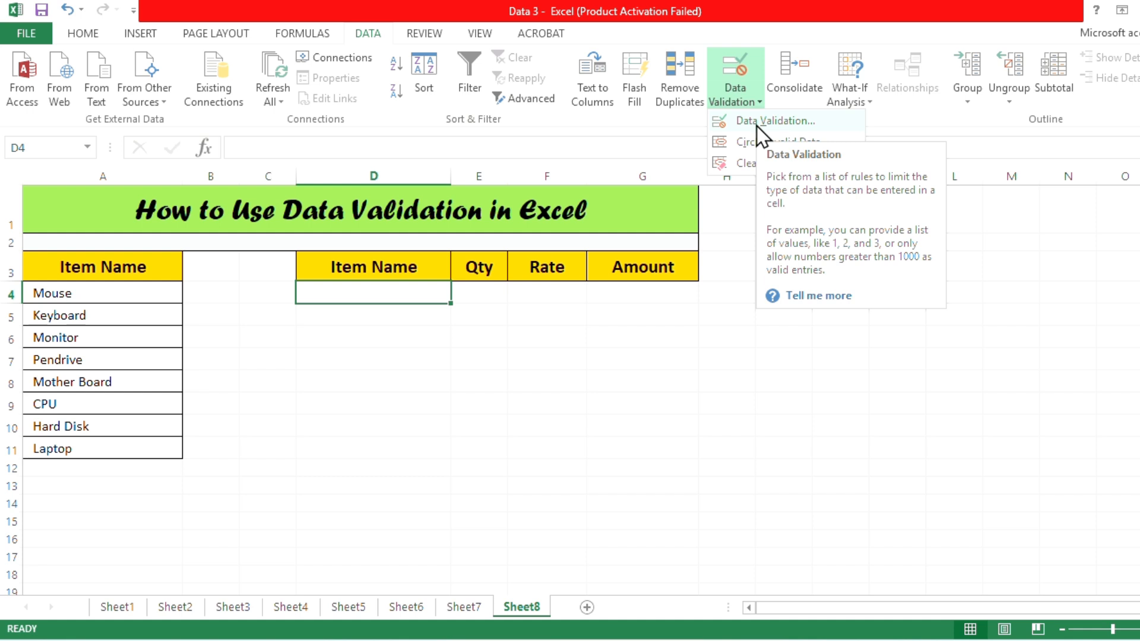
{"action": "left_click", "coordinate": [757, 126]}
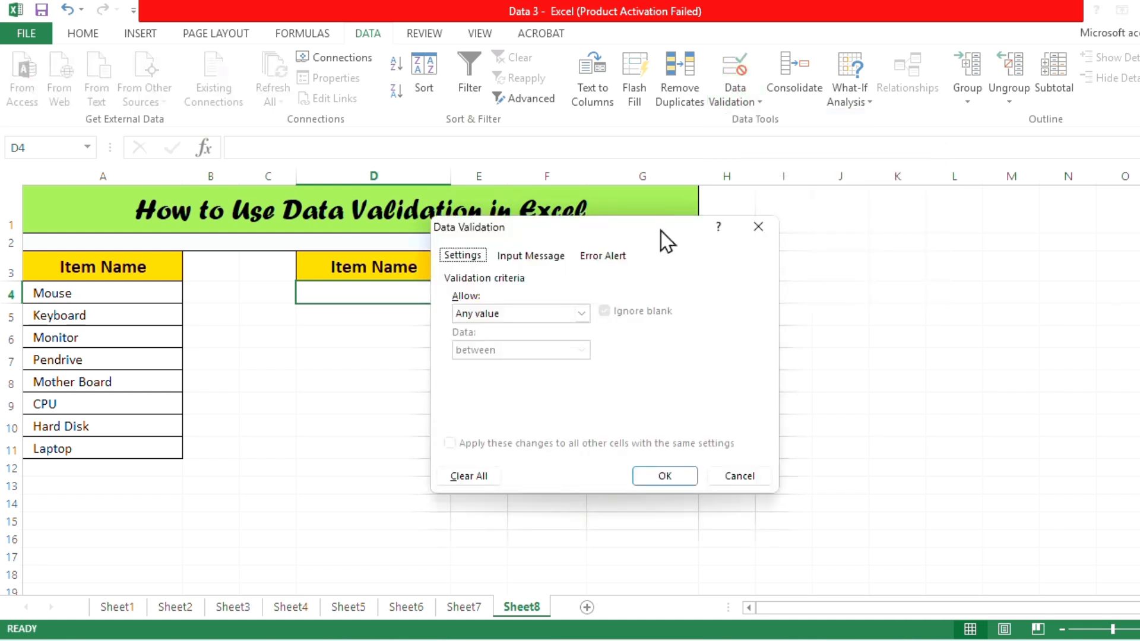
{"action": "left_click_drag", "start_coordinate": [661, 230], "coordinate": [814, 303]}
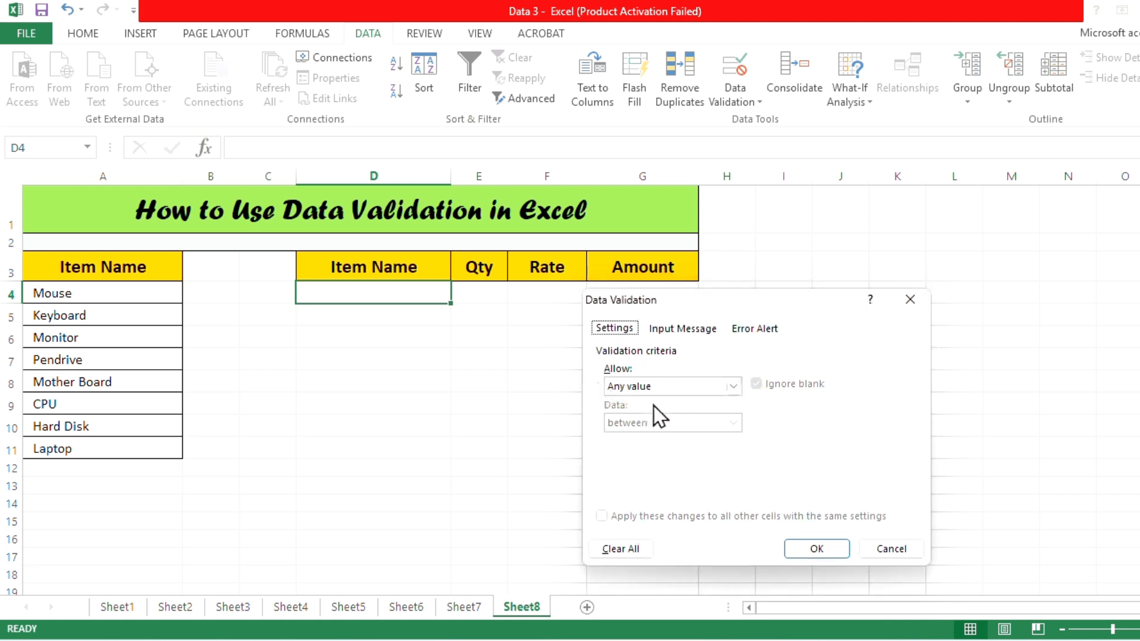
{"action": "left_click", "coordinate": [732, 387]}
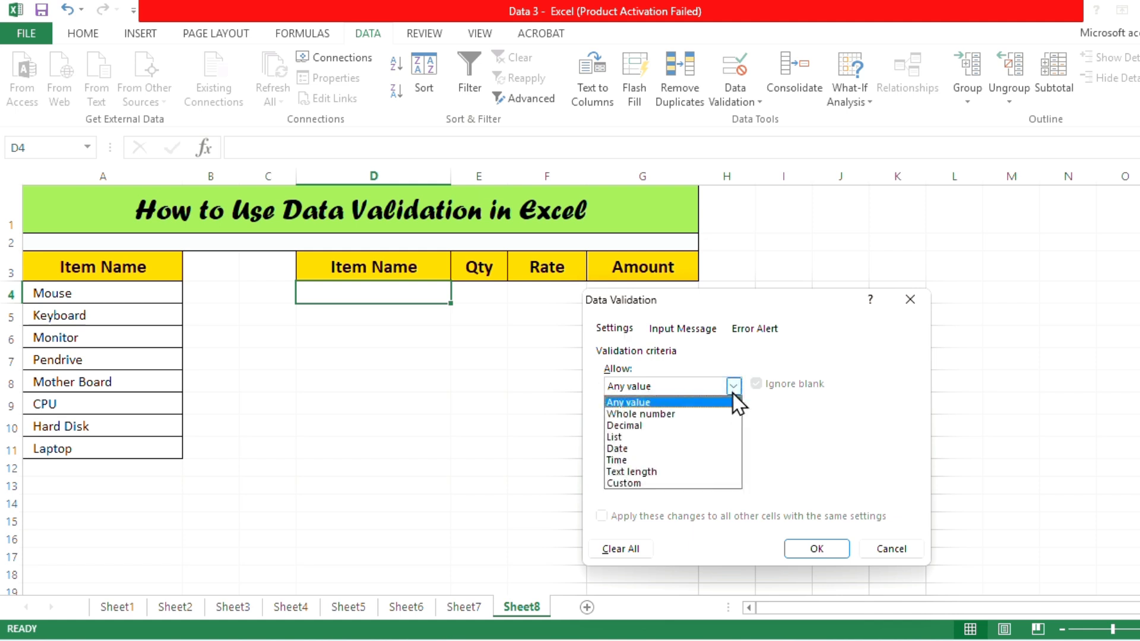
{"action": "left_click", "coordinate": [631, 439]}
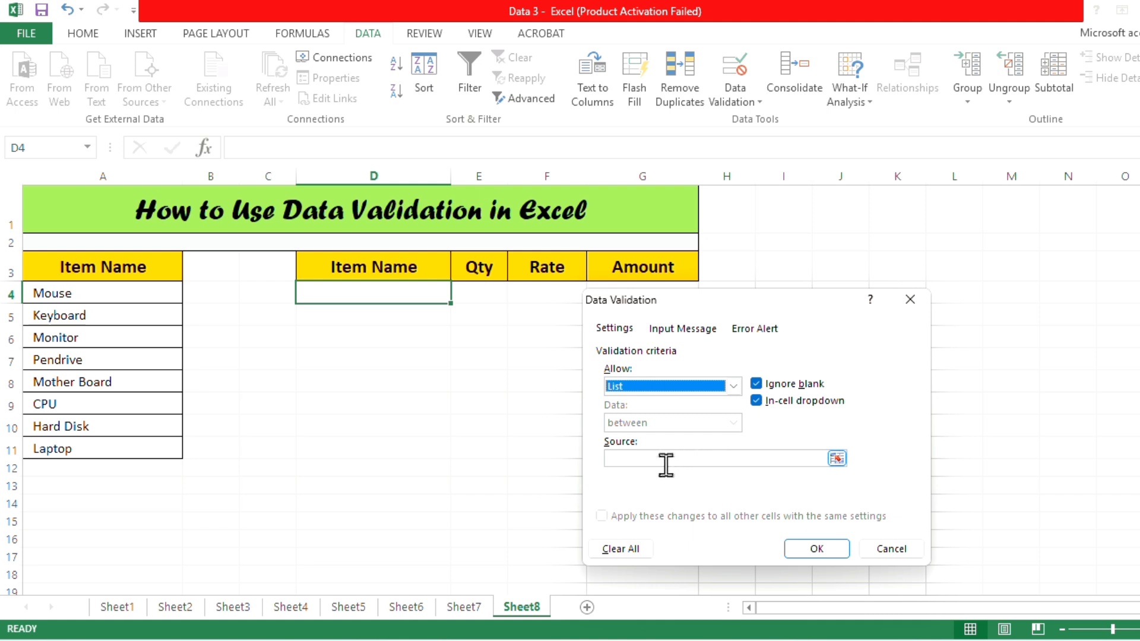
{"action": "left_click", "coordinate": [631, 459]}
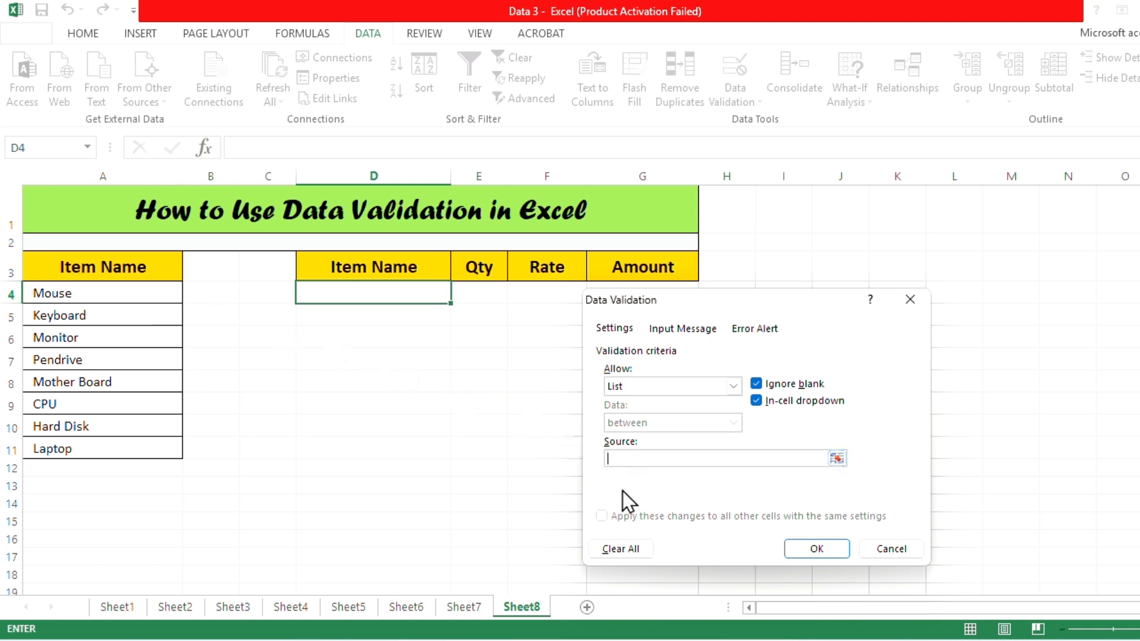
- Try entering the list source manually as "Mouse,Keyboard," and clear the entry again
{"action": "type", "text": "Mouse,Keyboard,"}
{"action": "key", "text": "BackSpace"}
{"action": "key", "text": "BackSpace"}
{"action": "key", "text": "BackSpace"}
{"action": "key", "text": "BackSpace"}
{"action": "key", "text": "BackSpace"}
{"action": "key", "text": "BackSpace"}
{"action": "key", "text": "BackSpace"}
{"action": "key", "text": "BackSpace"}
{"action": "key", "text": "BackSpace"}
{"action": "key", "text": "BackSpace"}
{"action": "key", "text": "BackSpace"}
{"action": "key", "text": "BackSpace"}
{"action": "key", "text": "BackSpace"}
{"action": "key", "text": "BackSpace"}
{"action": "key", "text": "BackSpace"}
- Set the list source to the item names in A4:A11 and apply the validation to D4
{"action": "left_click_drag", "start_coordinate": [86, 295], "coordinate": [99, 448]}
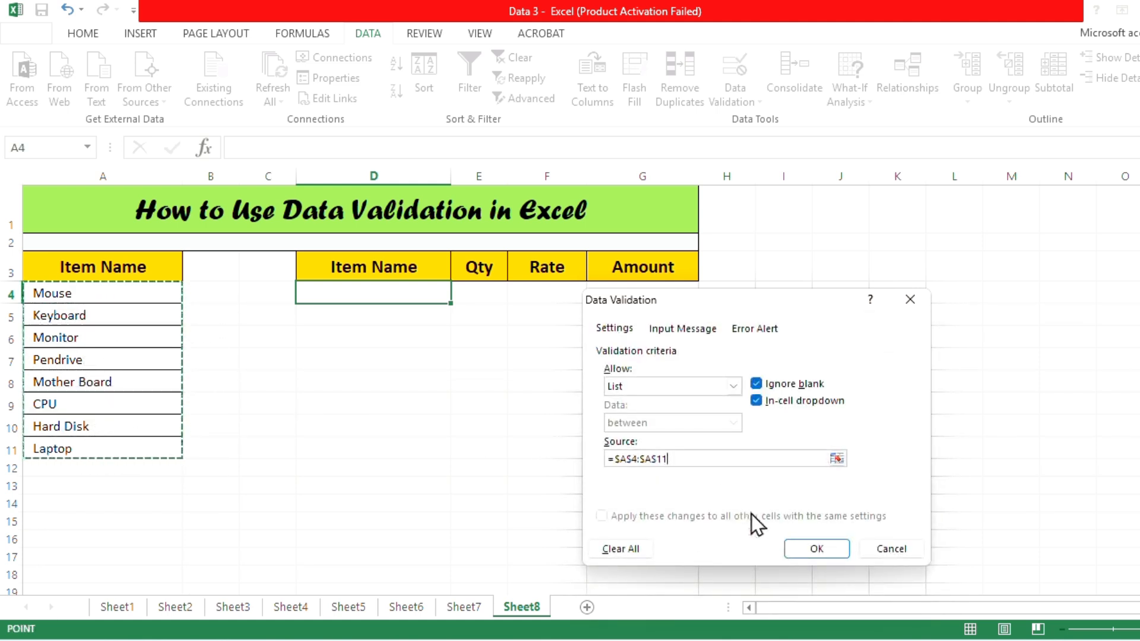
{"action": "left_click", "coordinate": [807, 547]}
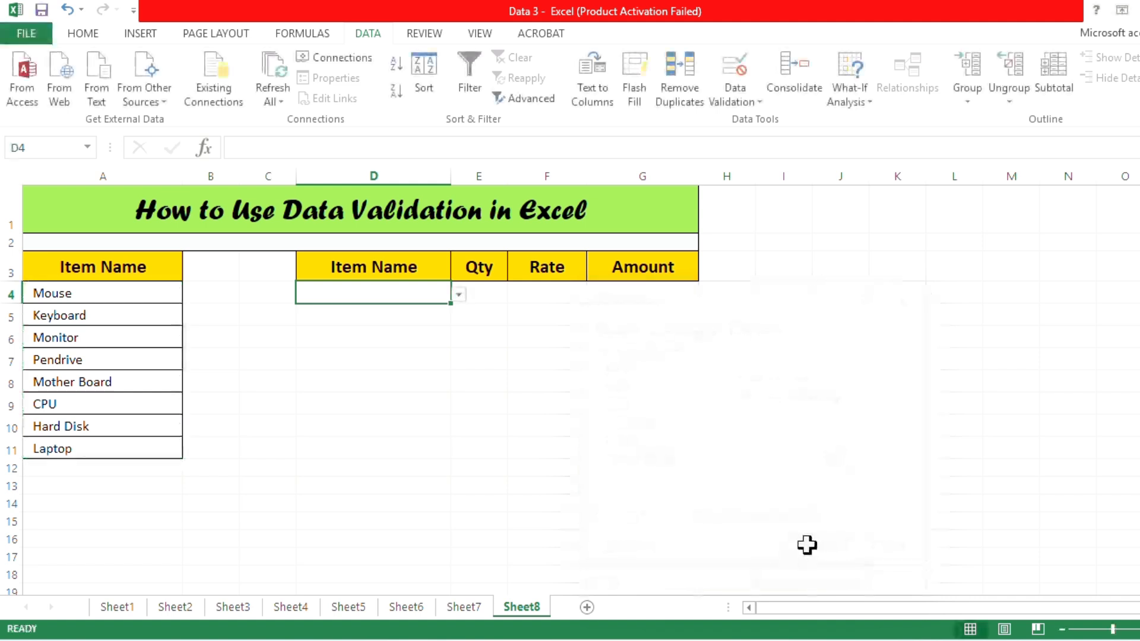
{"action": "left_click", "coordinate": [614, 444]}
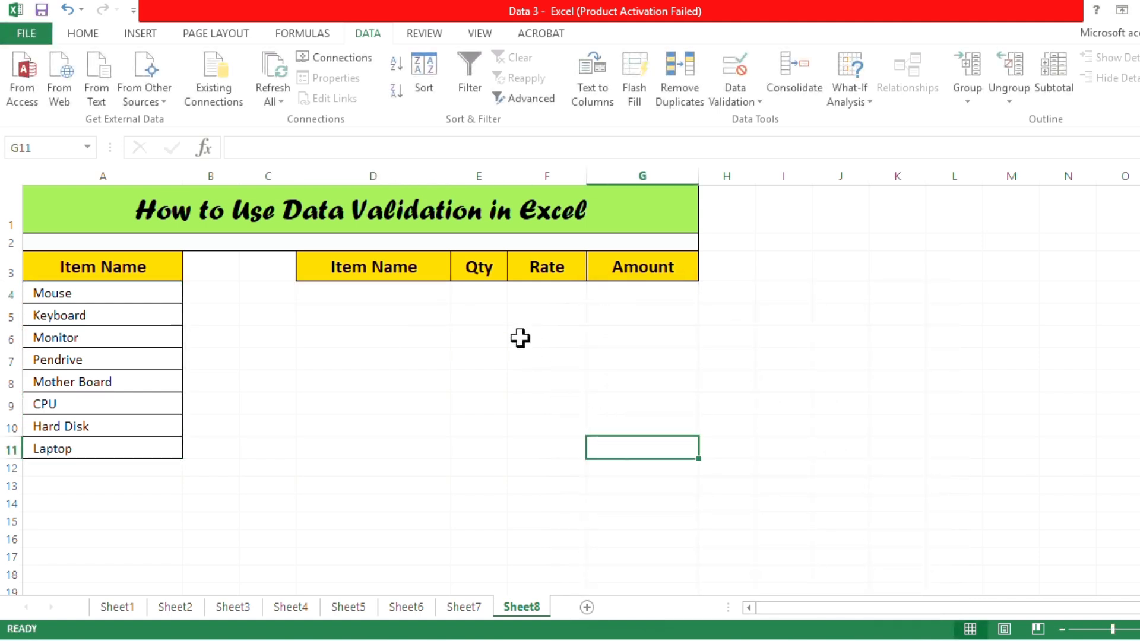
- Check the item choices offered in cell D4 and choose Monitor
{"action": "left_click", "coordinate": [428, 294]}
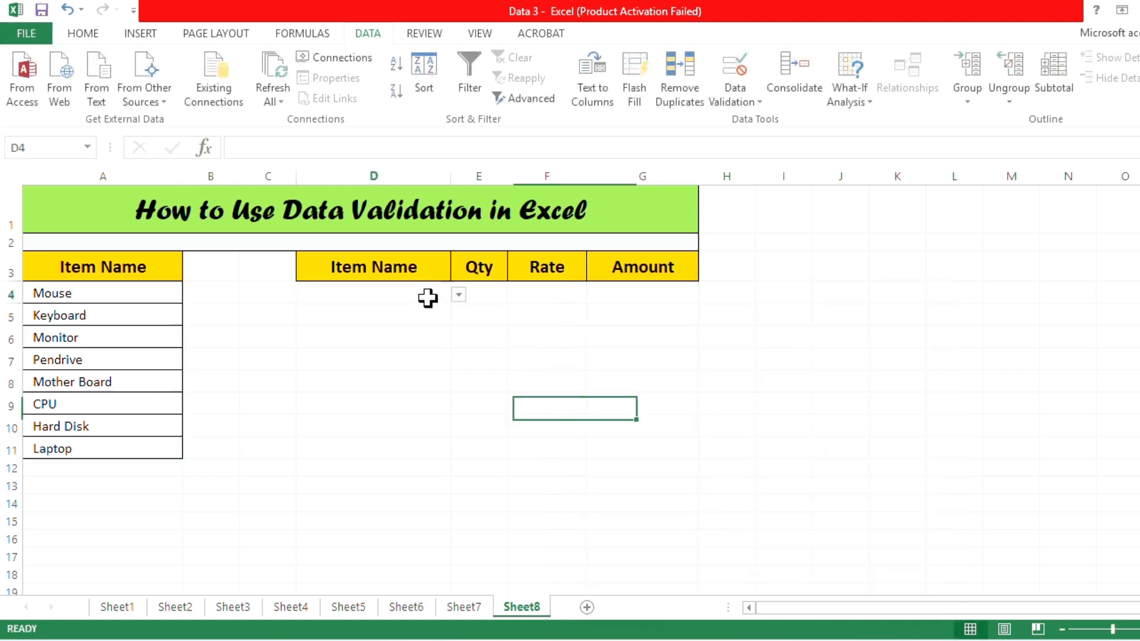
{"action": "left_click", "coordinate": [459, 296]}
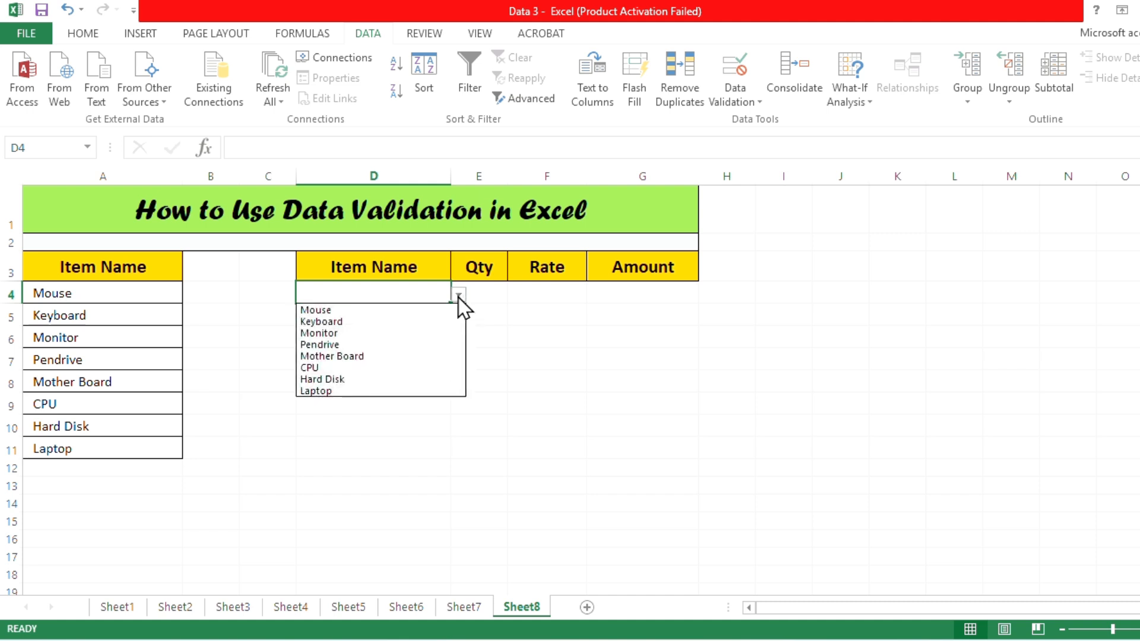
{"action": "left_click", "coordinate": [459, 298]}
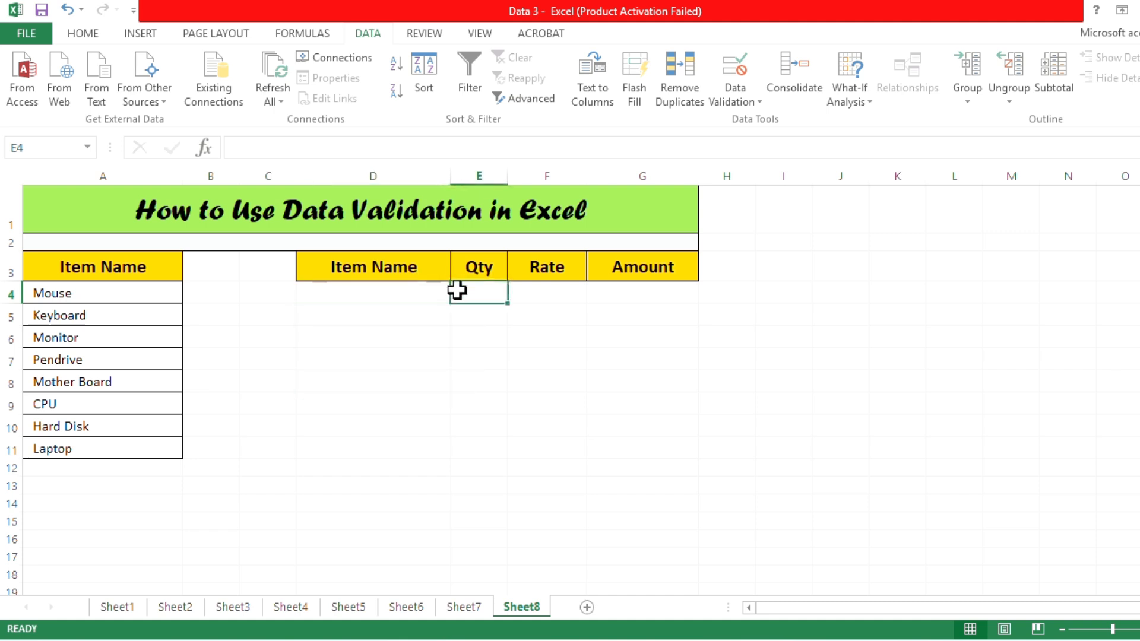
{"action": "left_click", "coordinate": [460, 299]}
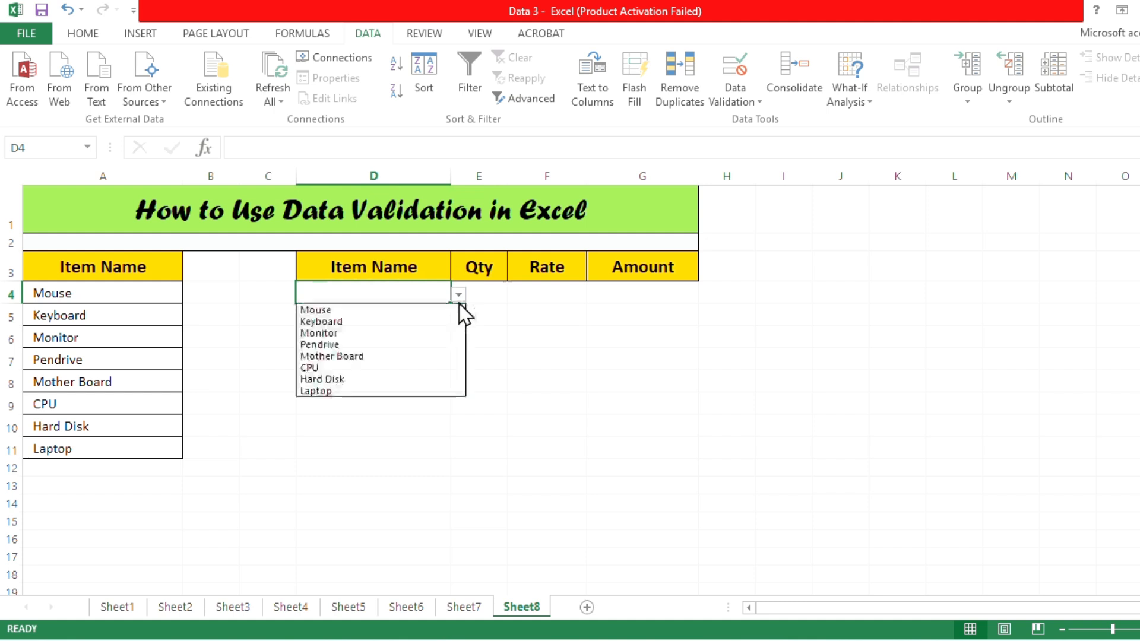
{"action": "key", "text": "Escape"}
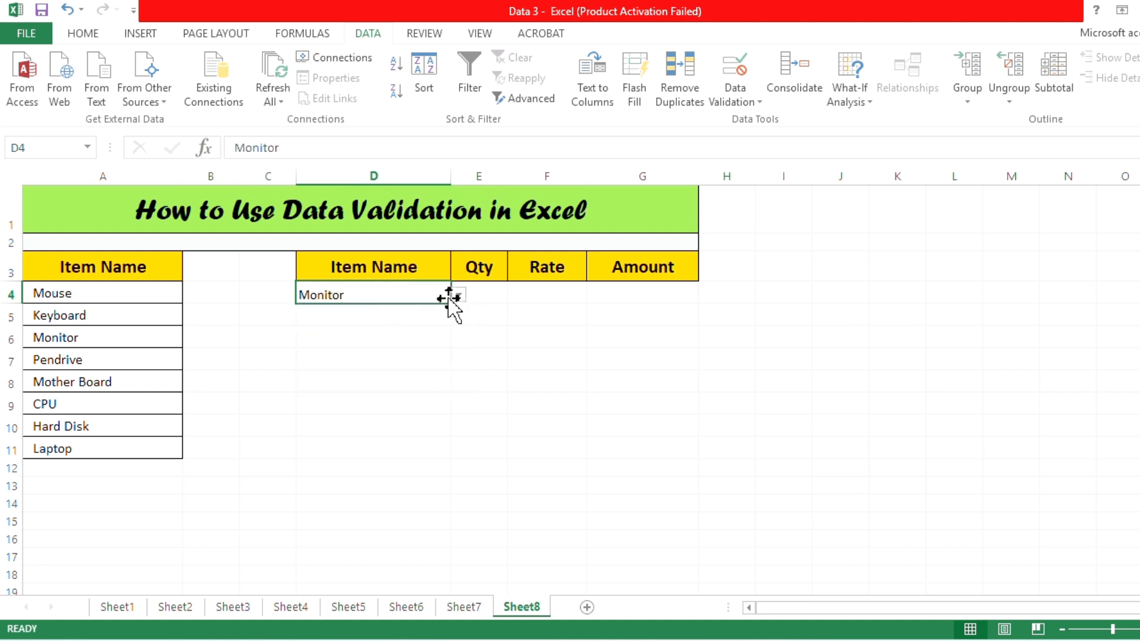
- Change the item chosen in cell D4 to Pendrive
{"action": "left_click", "coordinate": [459, 296]}
{"action": "left_click", "coordinate": [359, 345]}
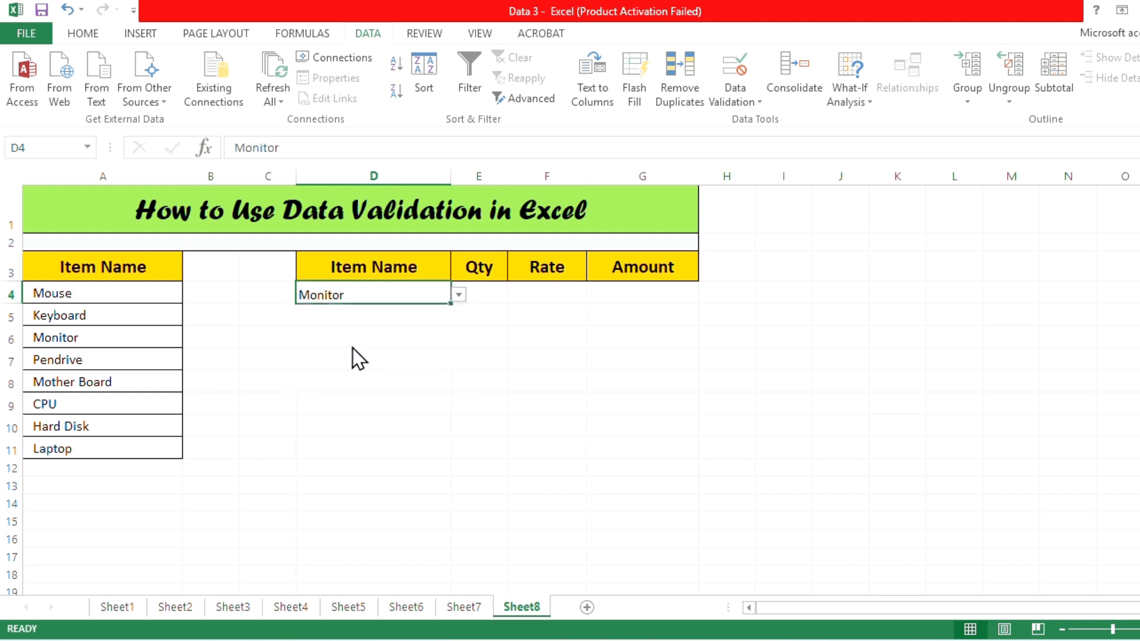
{"action": "left_click", "coordinate": [466, 294]}
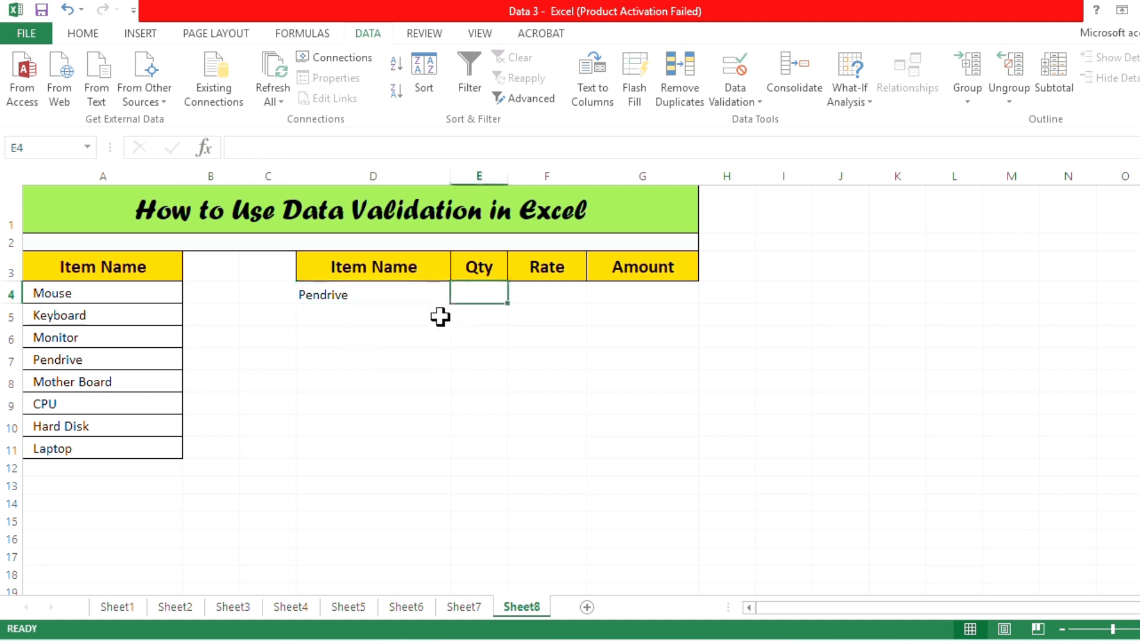
- Change the item chosen in cell D4 to Mother Board
{"action": "left_click", "coordinate": [398, 291]}
{"action": "left_click", "coordinate": [460, 295]}
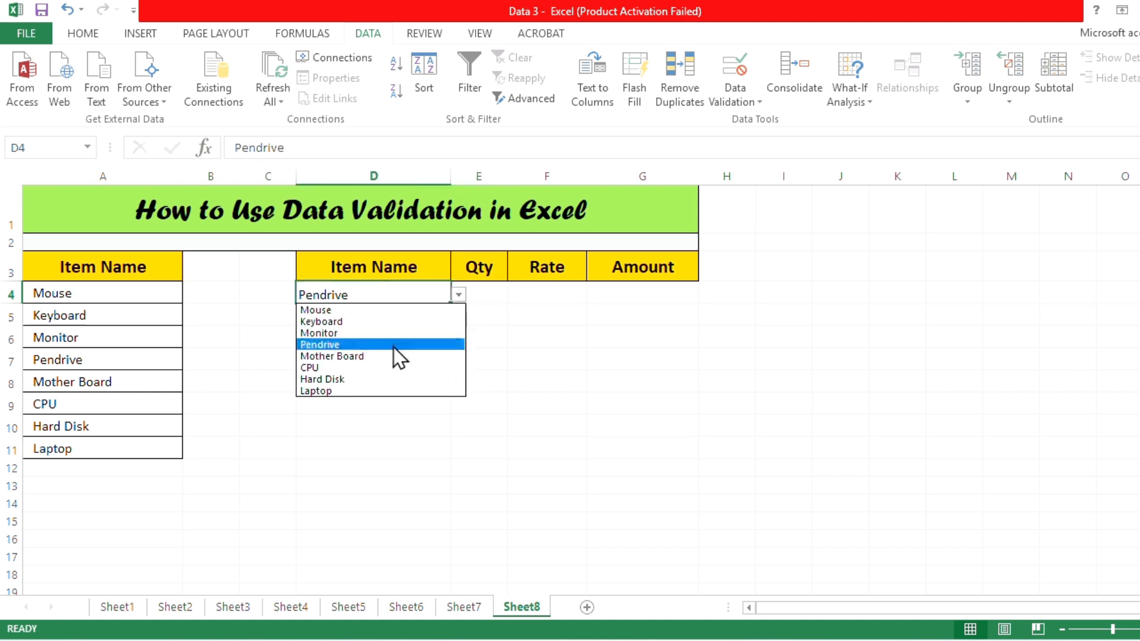
{"action": "left_click", "coordinate": [375, 355]}
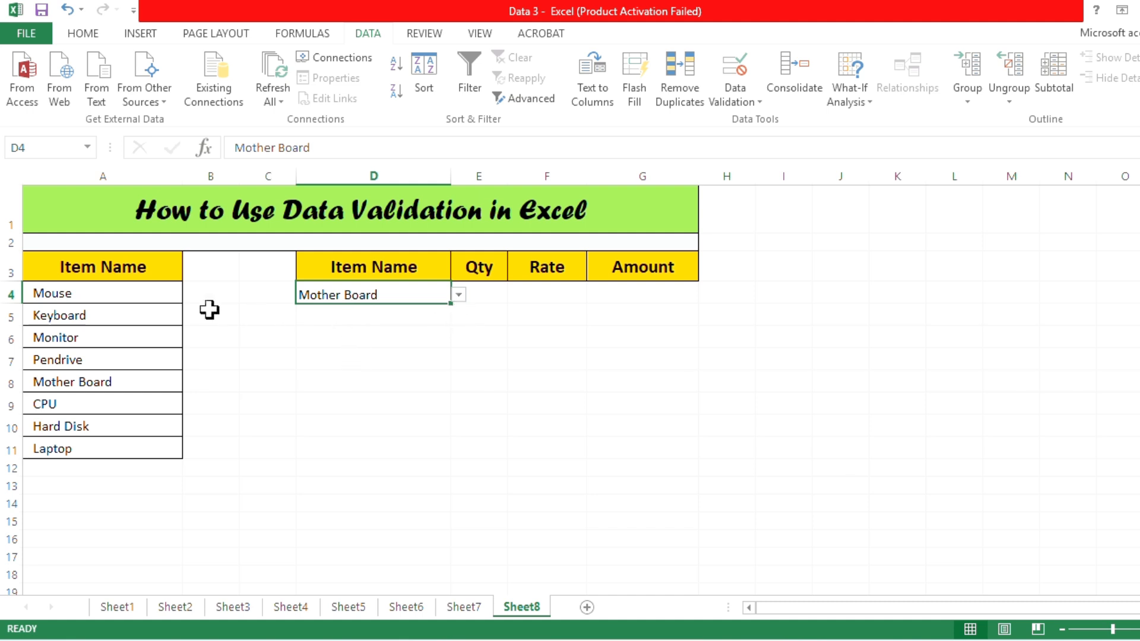
- Review the source item names one by one from A4 through A11
{"action": "left_click", "coordinate": [146, 292]}
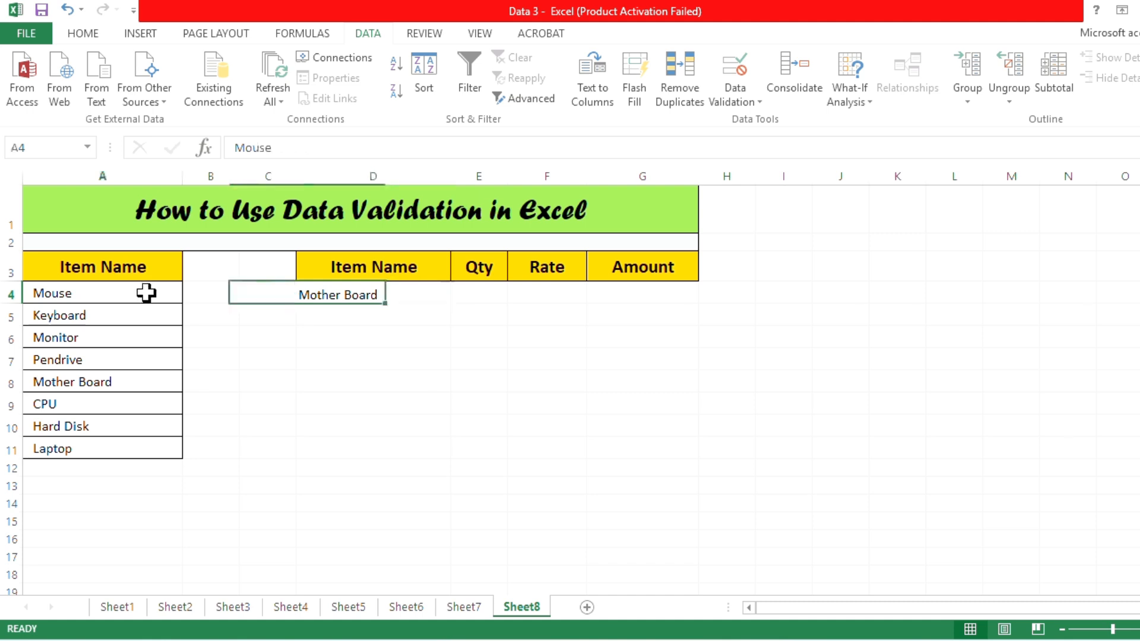
{"action": "left_click", "coordinate": [142, 316]}
{"action": "left_click", "coordinate": [136, 339]}
{"action": "left_click", "coordinate": [134, 361]}
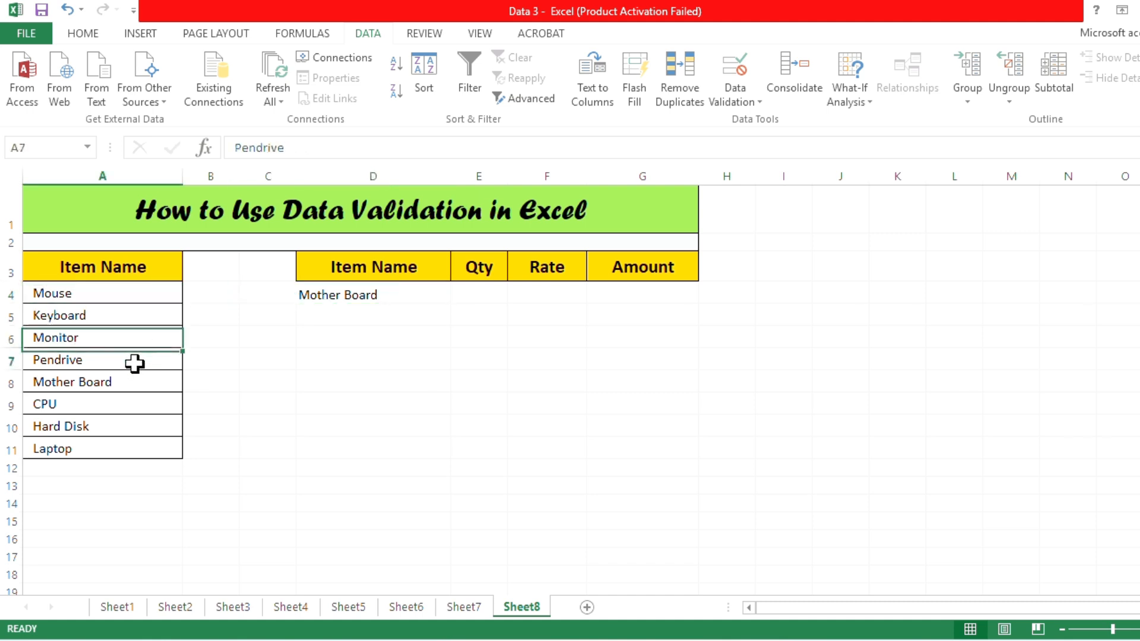
{"action": "left_click", "coordinate": [137, 383]}
{"action": "left_click", "coordinate": [139, 401]}
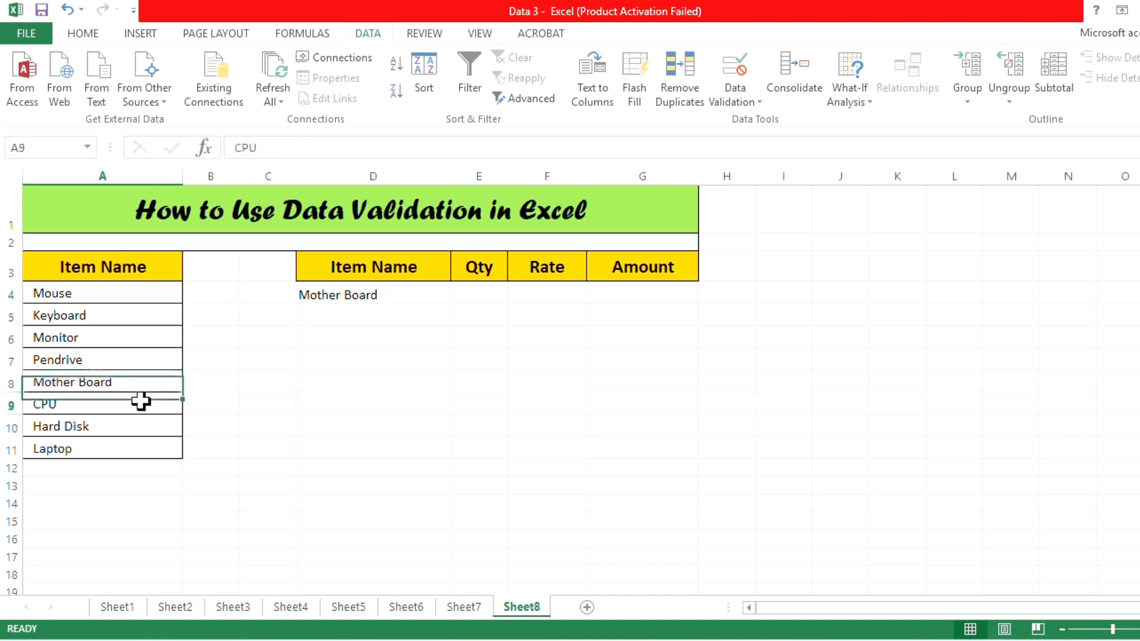
{"action": "left_click", "coordinate": [145, 432]}
{"action": "left_click", "coordinate": [144, 448]}
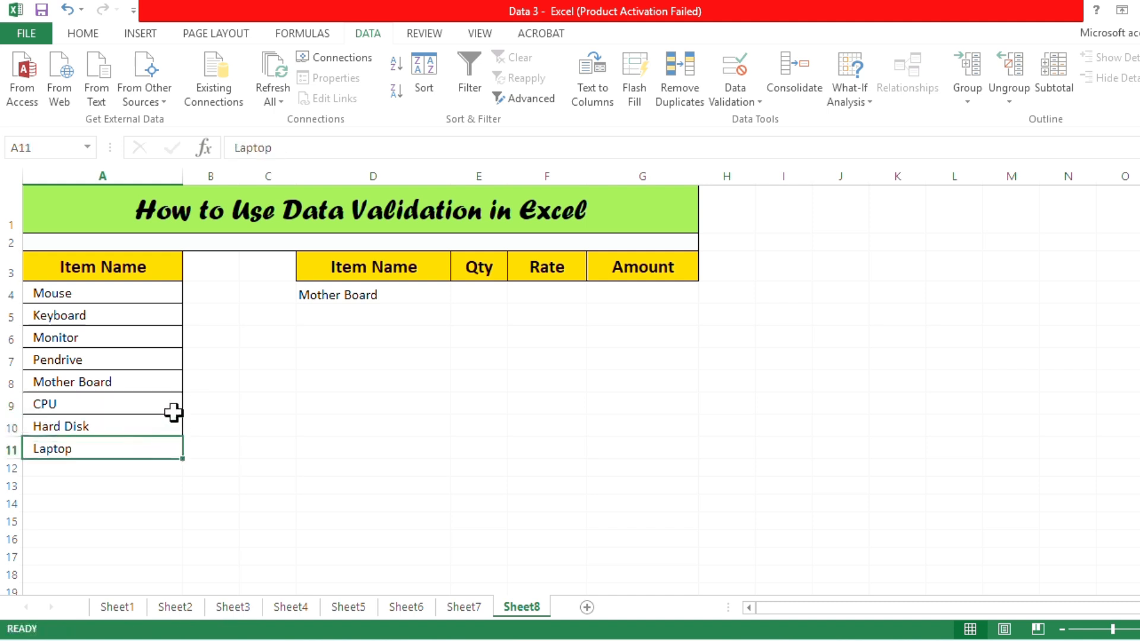
- Apply all borders to the range D4:D12 under the second Item Name heading
{"action": "left_click", "coordinate": [331, 293]}
{"action": "left_click_drag", "start_coordinate": [331, 293], "coordinate": [373, 468]}
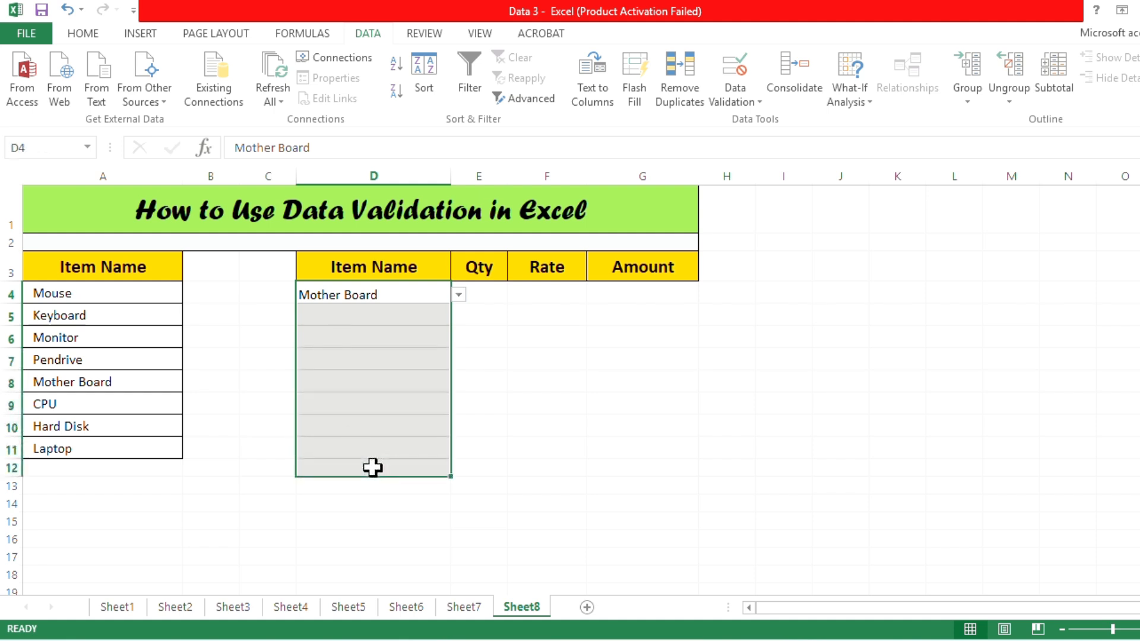
{"action": "left_click", "coordinate": [83, 35]}
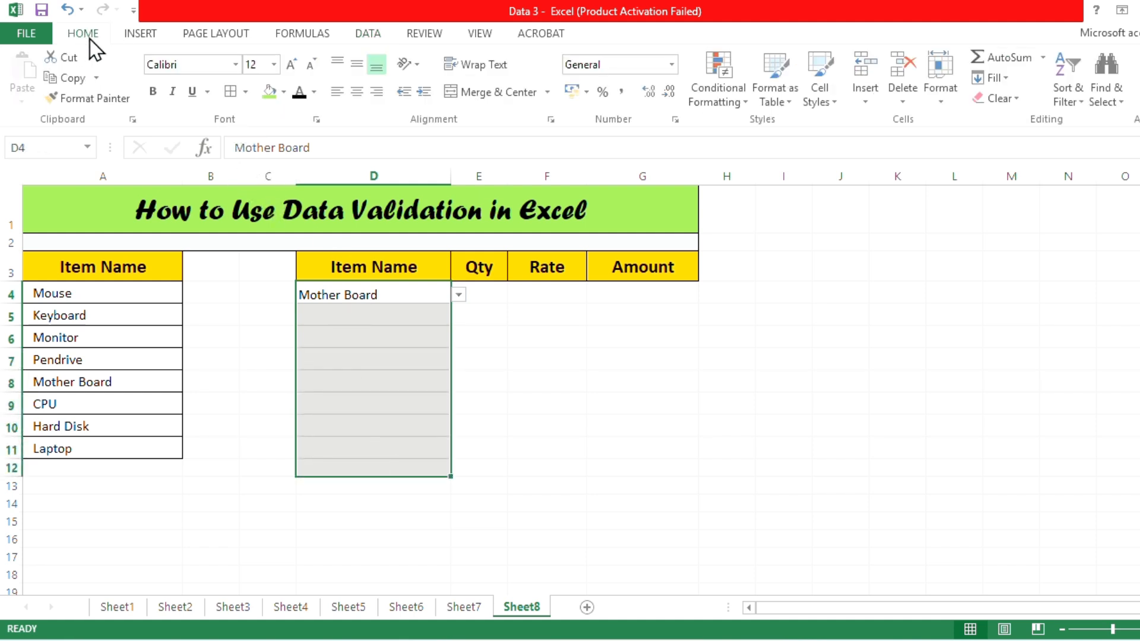
{"action": "left_click", "coordinate": [231, 93]}
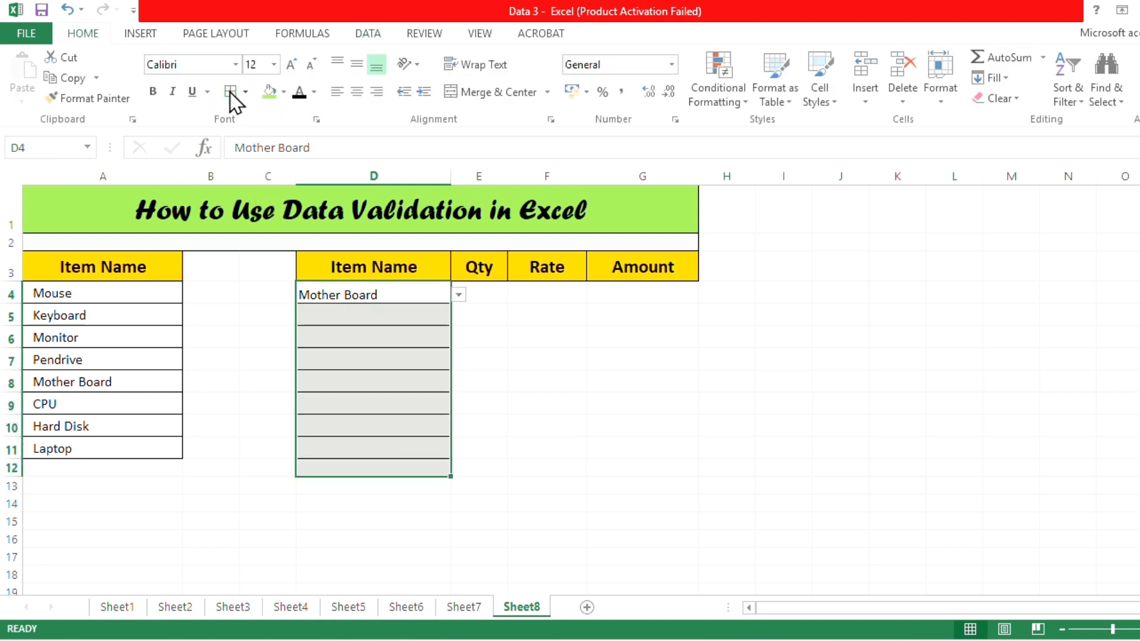
- Fill the Mother Board entry and its validation list from cell D4 down through D12
{"action": "left_click", "coordinate": [474, 333]}
{"action": "left_click", "coordinate": [408, 297]}
{"action": "left_click_drag", "start_coordinate": [449, 304], "coordinate": [449, 477]}
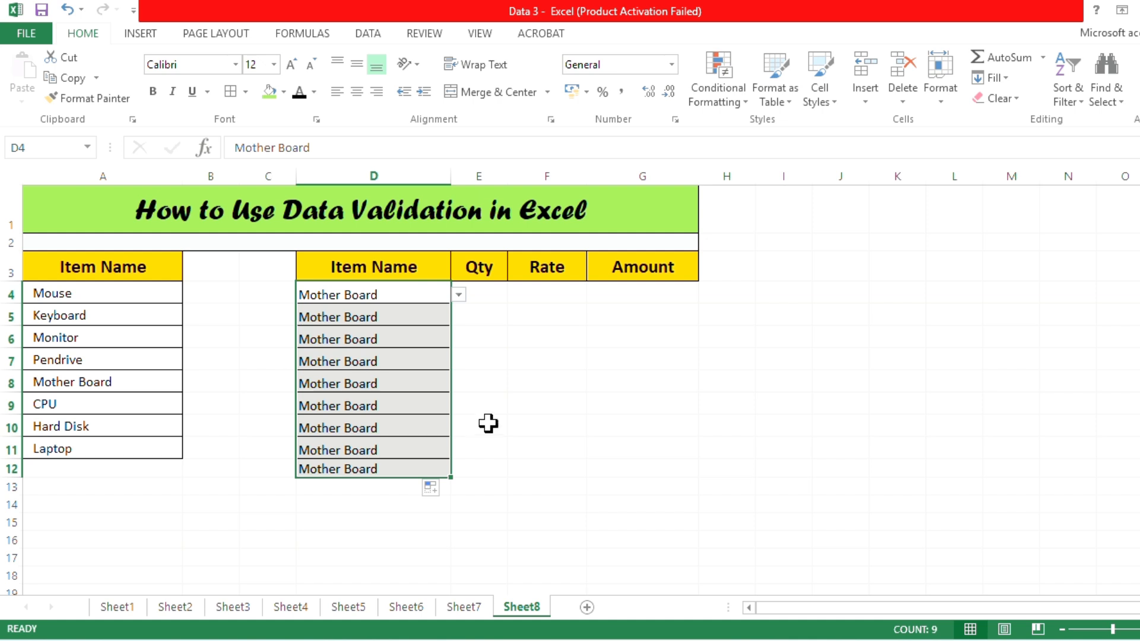
- Change the item chosen in cell D5 to Keyboard using its validation list
{"action": "left_click", "coordinate": [402, 315]}
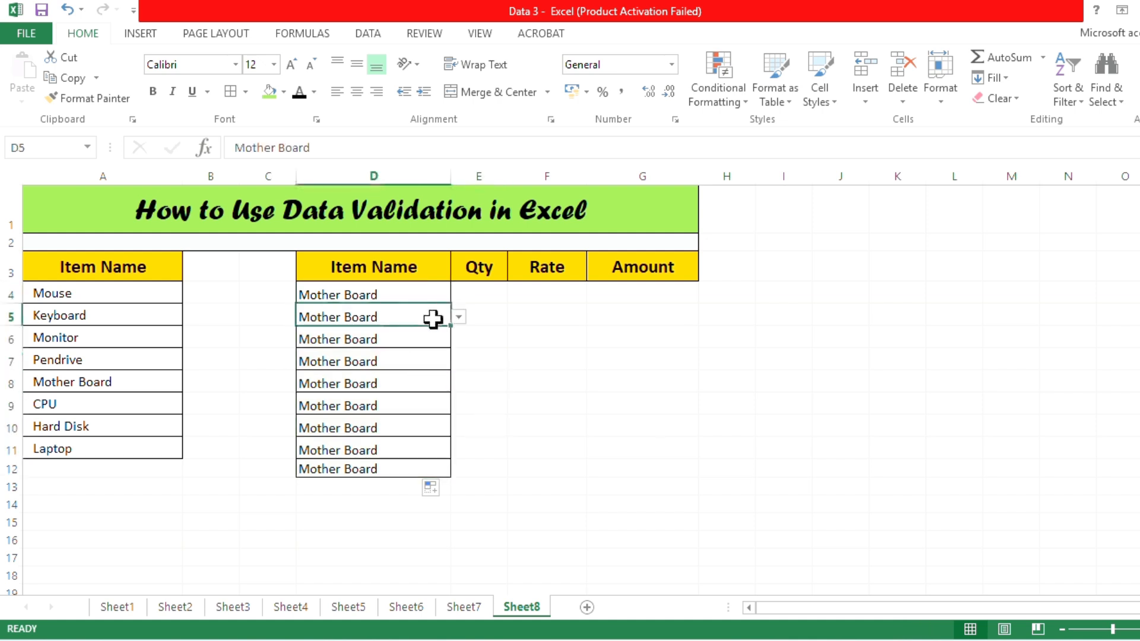
{"action": "left_click", "coordinate": [458, 323]}
{"action": "left_click", "coordinate": [374, 345]}
- Clear the copied Mother Board entries from cells D7 through D12, keeping their validation lists
{"action": "left_click", "coordinate": [377, 359]}
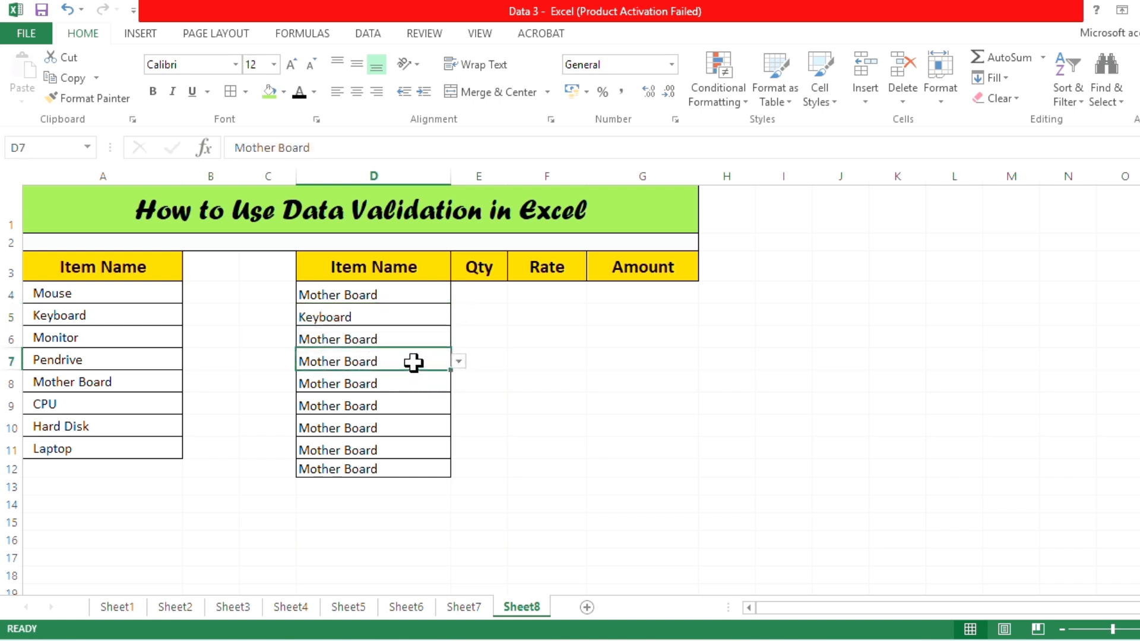
{"action": "left_click_drag", "start_coordinate": [398, 360], "coordinate": [400, 469]}
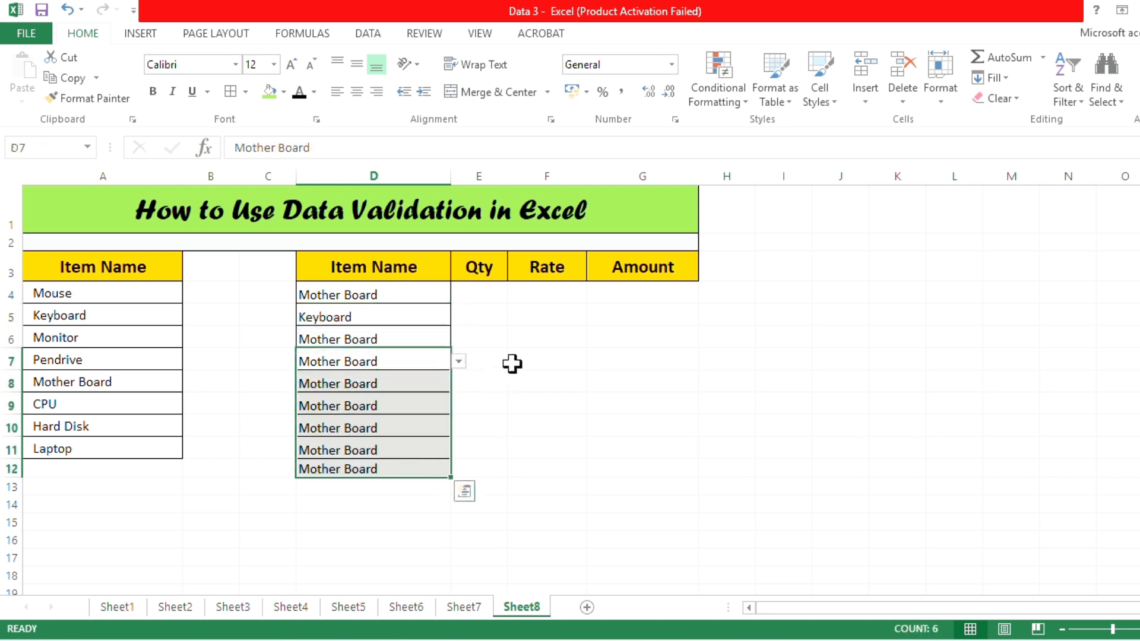
{"action": "key", "text": "BackSpace"}
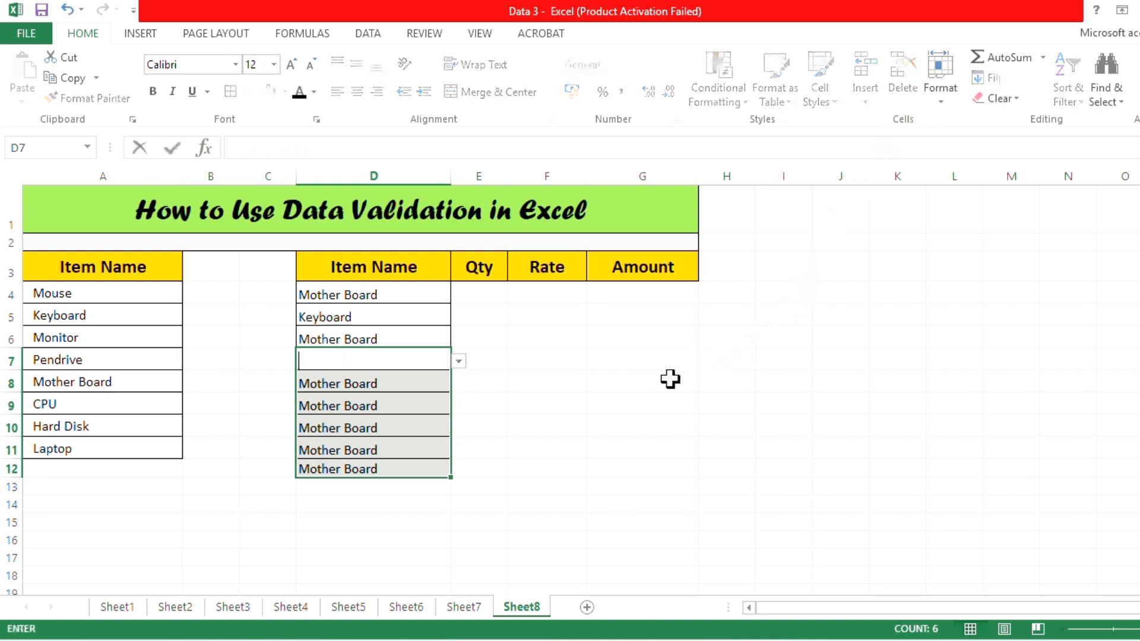
{"action": "left_click", "coordinate": [562, 398]}
{"action": "left_click", "coordinate": [382, 395]}
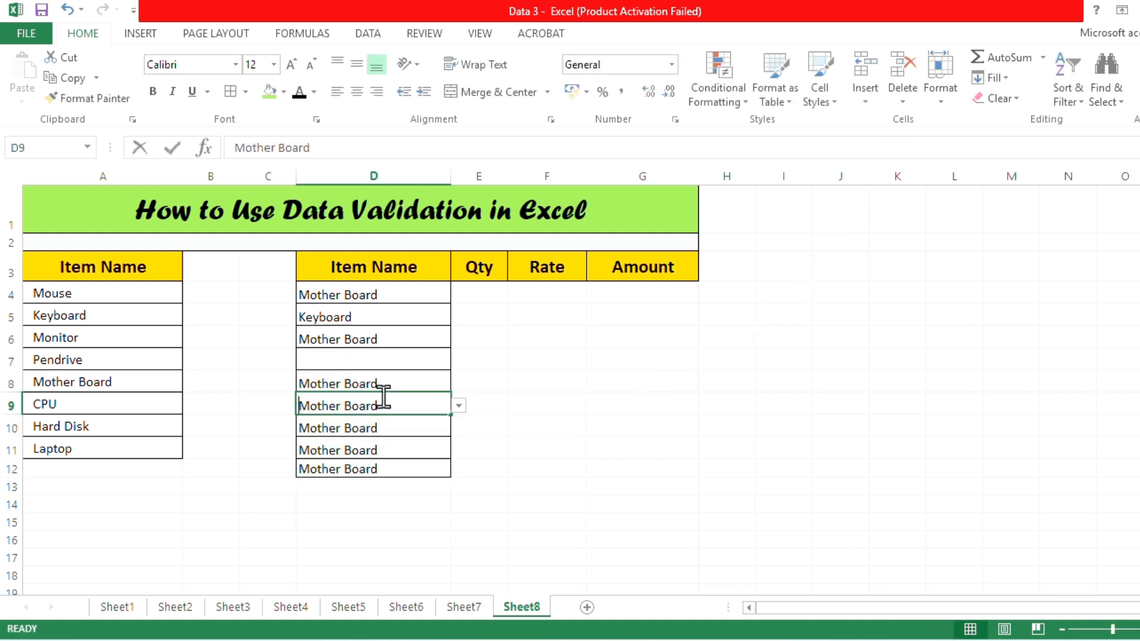
{"action": "key", "text": "BackSpace"}
{"action": "left_click", "coordinate": [394, 425]}
{"action": "key", "text": "BackSpace"}
{"action": "left_click", "coordinate": [399, 361]}
{"action": "left_click", "coordinate": [398, 391]}
{"action": "key", "text": "BackSpace"}
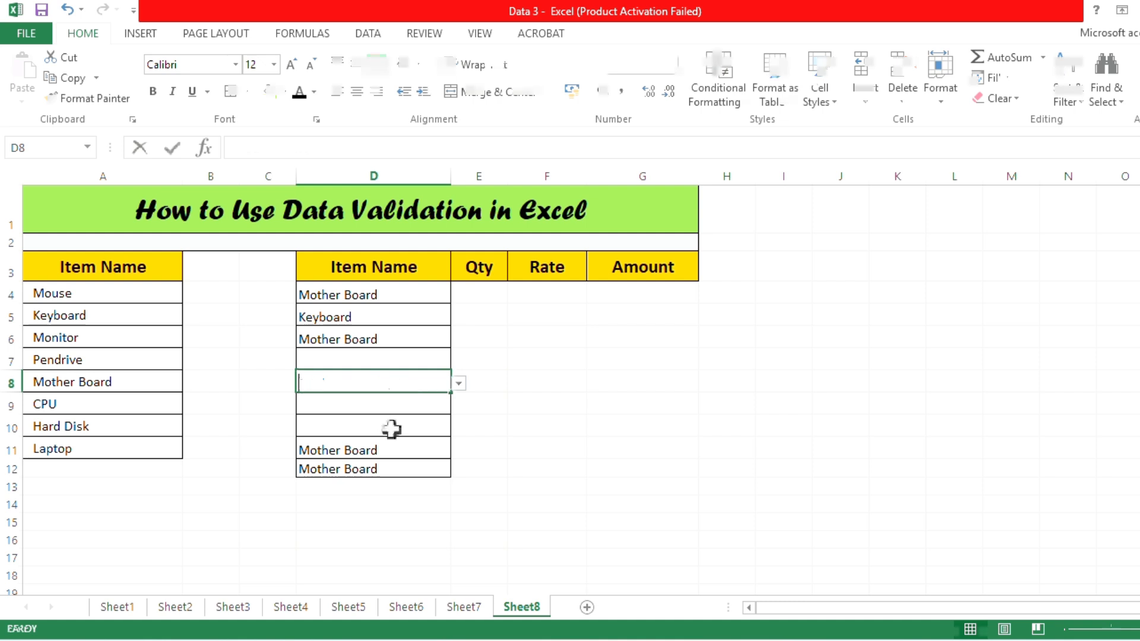
{"action": "left_click", "coordinate": [394, 453]}
{"action": "key", "text": "BackSpace"}
{"action": "left_click", "coordinate": [394, 473]}
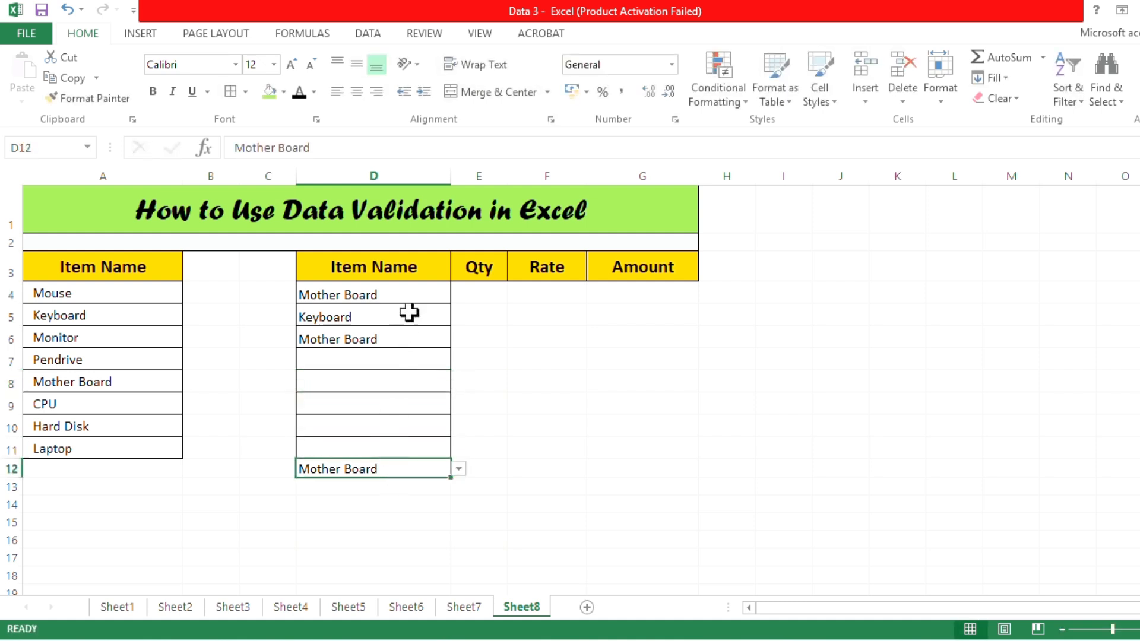
{"action": "key", "text": "BackSpace"}
{"action": "left_click", "coordinate": [407, 451]}
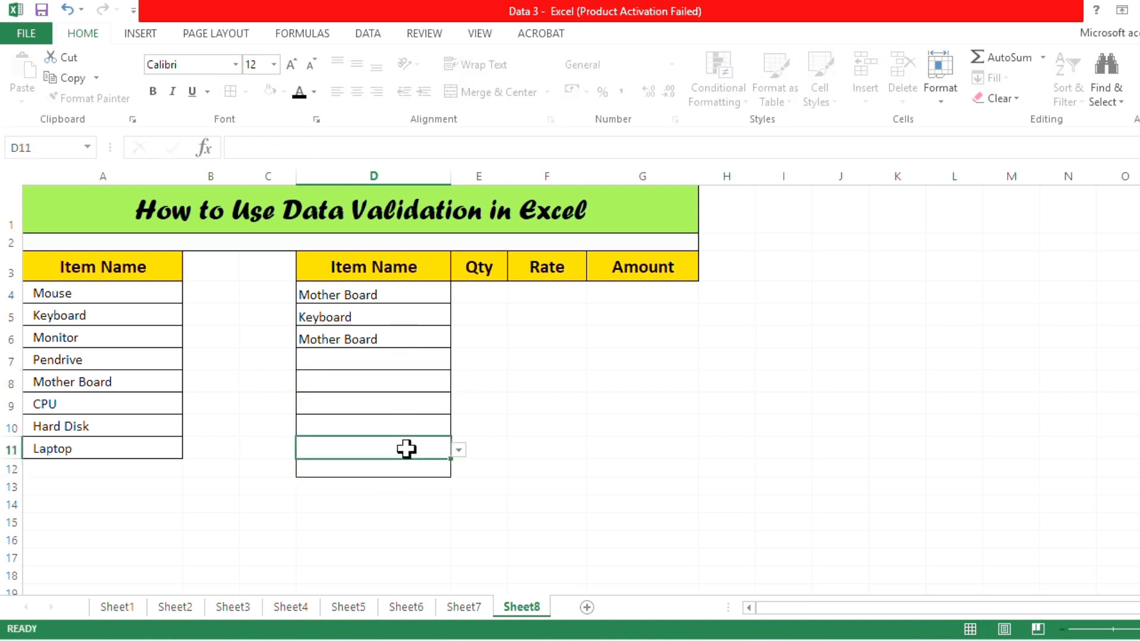
- Choose Keyboard from the validation list in cell D9
{"action": "left_click", "coordinate": [442, 405]}
{"action": "left_click", "coordinate": [461, 409]}
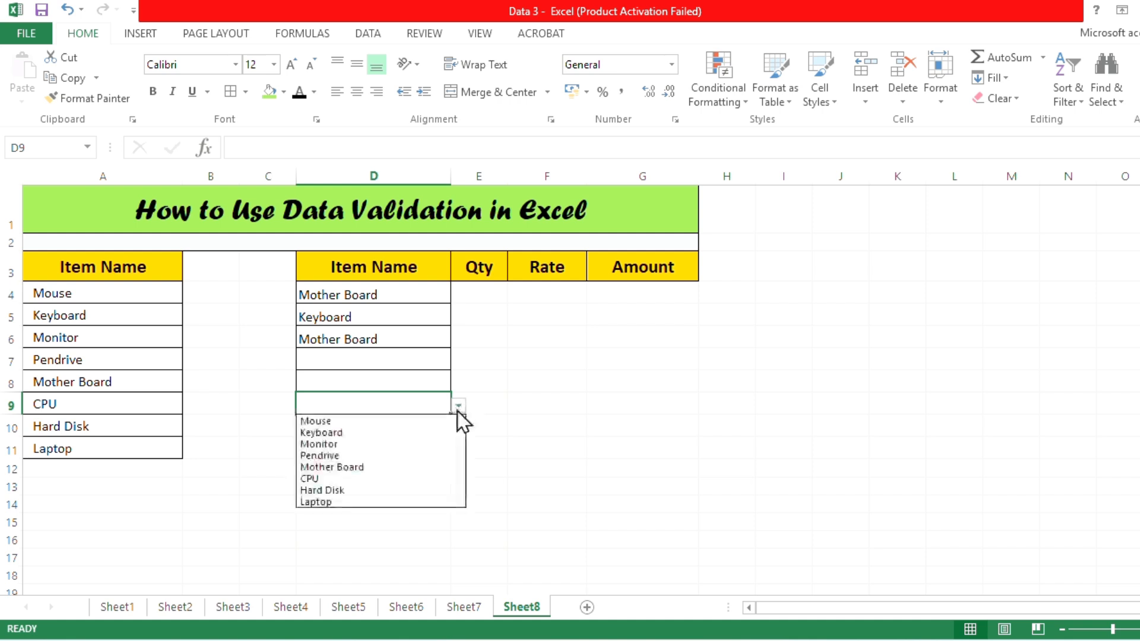
{"action": "left_click", "coordinate": [363, 437]}
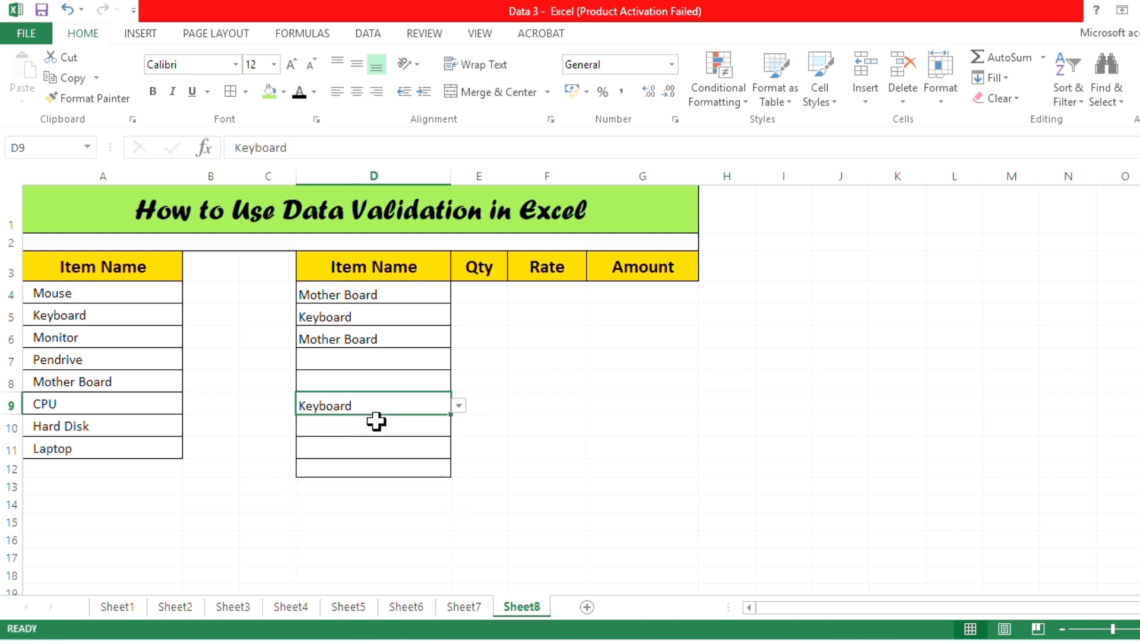
- Clear the item entries in cells D9, D5 and D6, leaving only the one in D4
{"action": "left_click", "coordinate": [382, 445]}
{"action": "left_click", "coordinate": [436, 410]}
{"action": "double_click", "coordinate": [437, 409]}
{"action": "key", "text": "BackSpace"}
{"action": "left_click", "coordinate": [392, 318]}
{"action": "key", "text": "BackSpace"}
{"action": "left_click", "coordinate": [390, 341]}
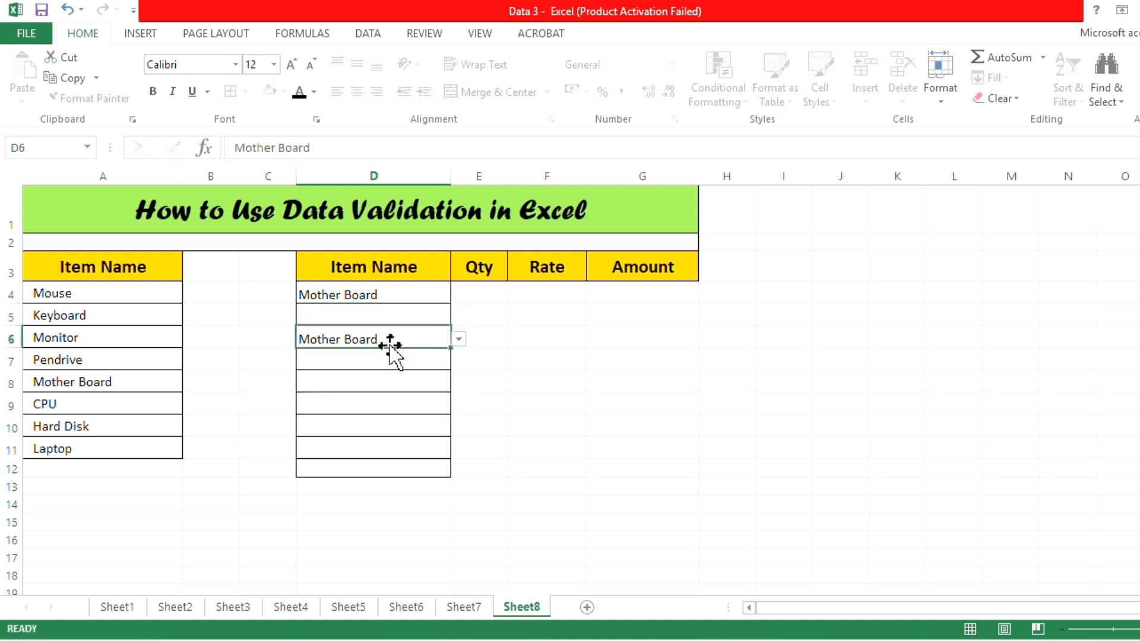
{"action": "key", "text": "BackSpace"}
{"action": "left_click", "coordinate": [405, 298]}
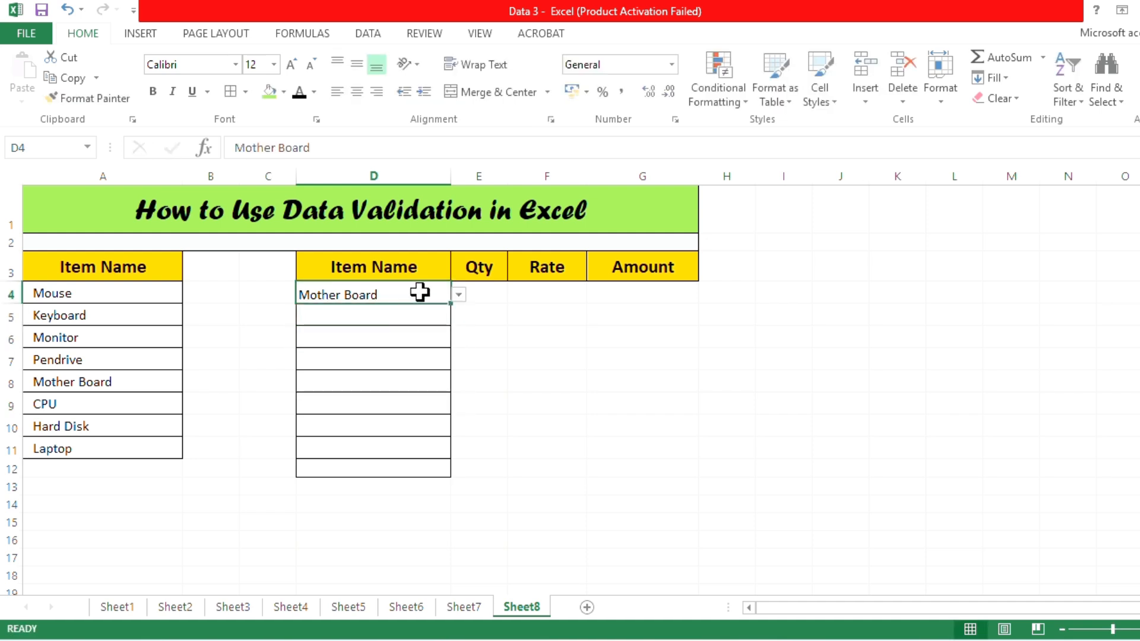
- Apply all borders to the range E4:G12 under the Qty, Rate and Amount headings
{"action": "left_click_drag", "start_coordinate": [478, 292], "coordinate": [648, 464]}
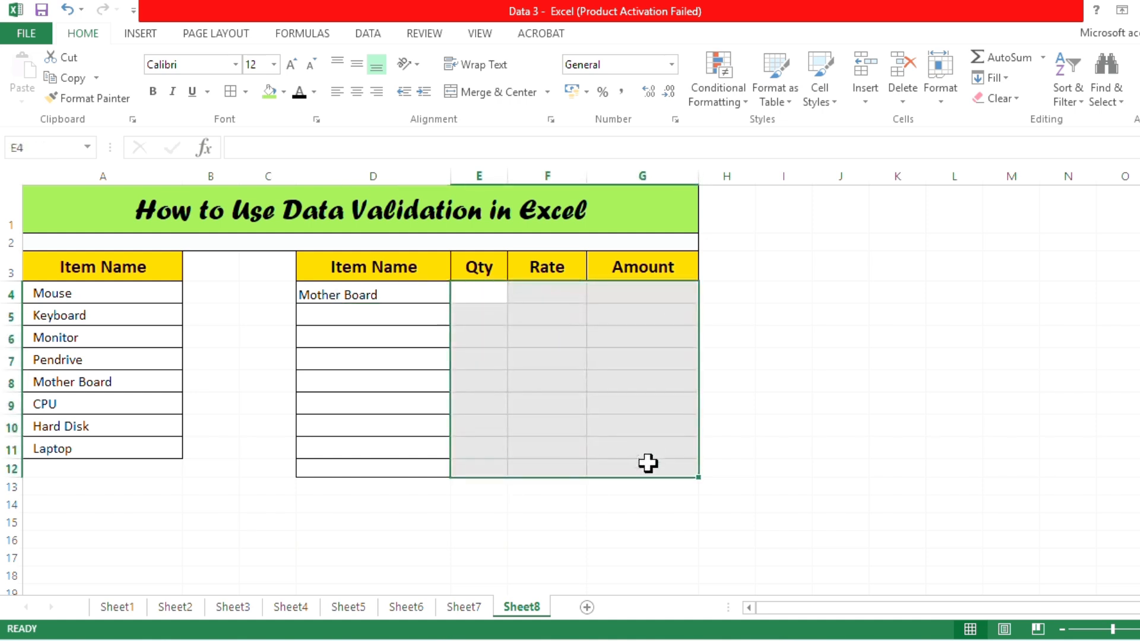
{"action": "left_click", "coordinate": [223, 93]}
{"action": "left_click", "coordinate": [661, 320]}
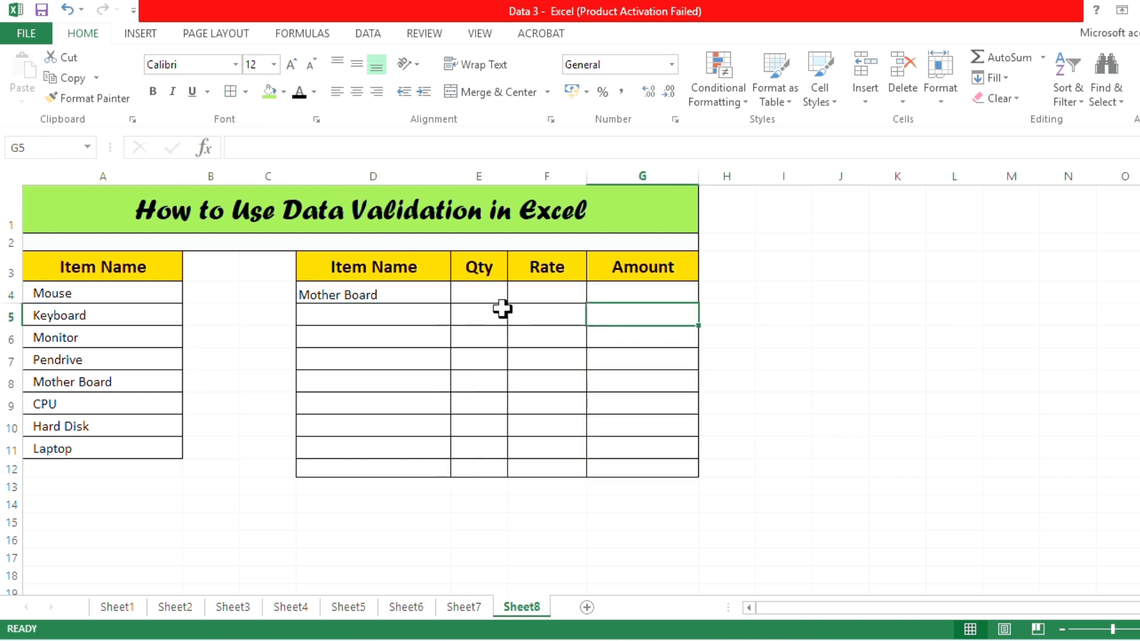
- Set the vertical alignment of the item cells D4:D12 to middle
{"action": "left_click_drag", "start_coordinate": [426, 297], "coordinate": [422, 466]}
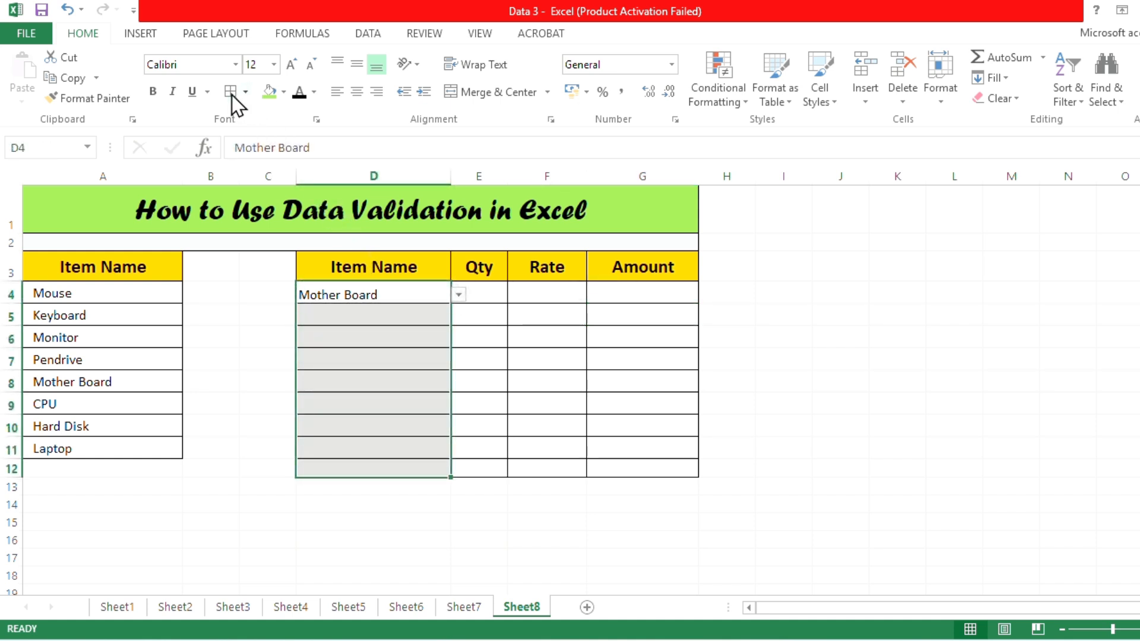
{"action": "left_click", "coordinate": [357, 69]}
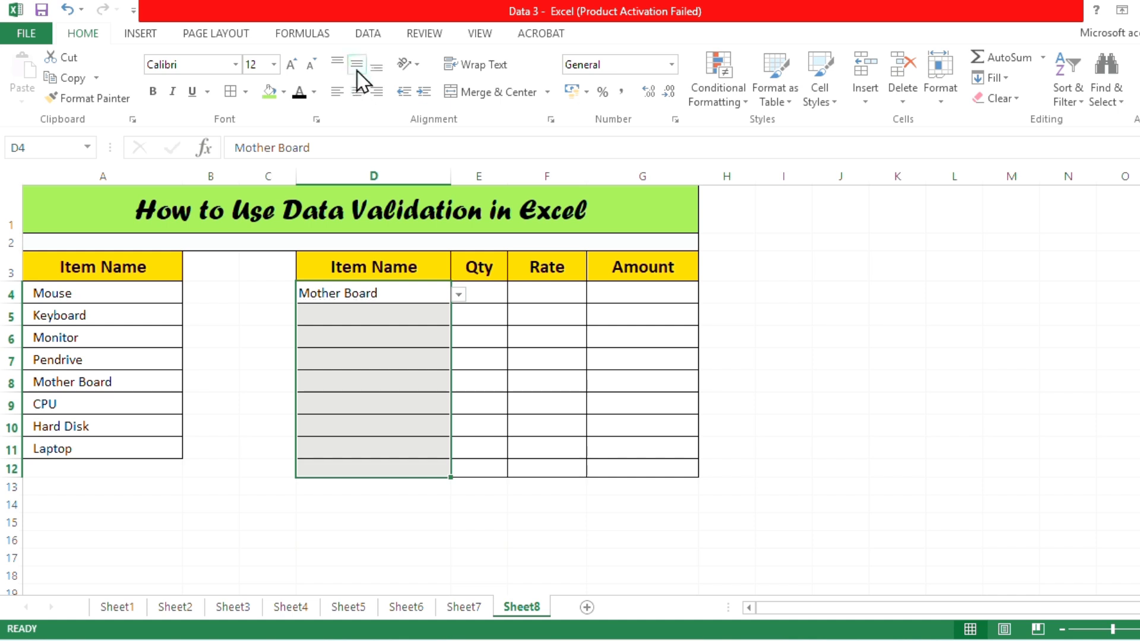
{"action": "left_click", "coordinate": [796, 300]}
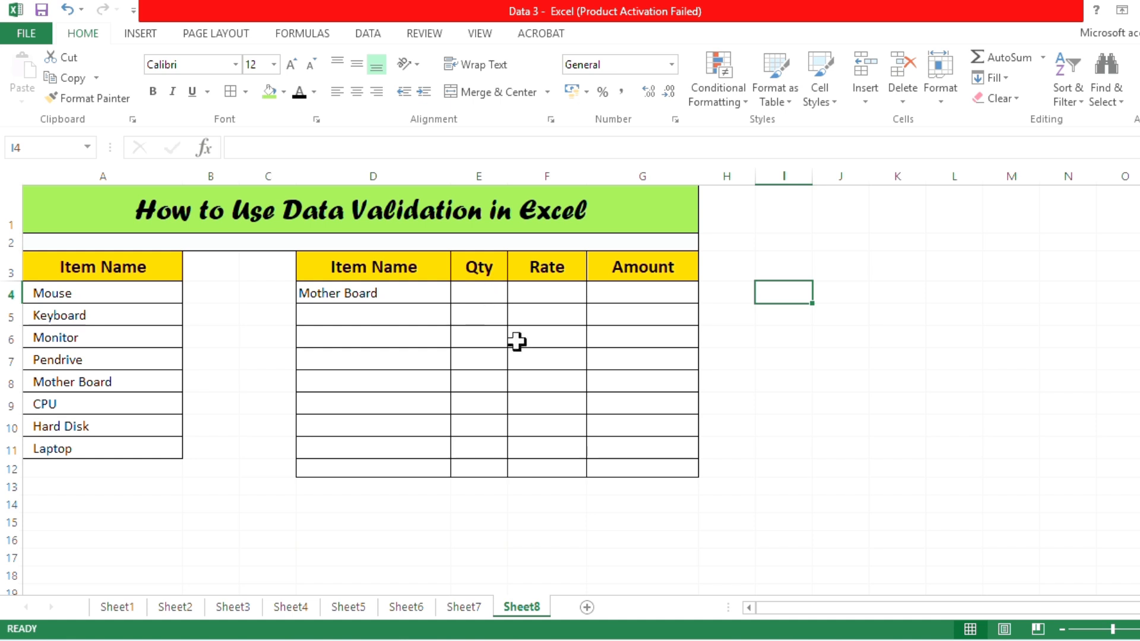
- Enter the formula =PRODUCT(E4,F4) in Amount cell G4 to multiply quantity by rate
{"action": "left_click", "coordinate": [476, 291]}
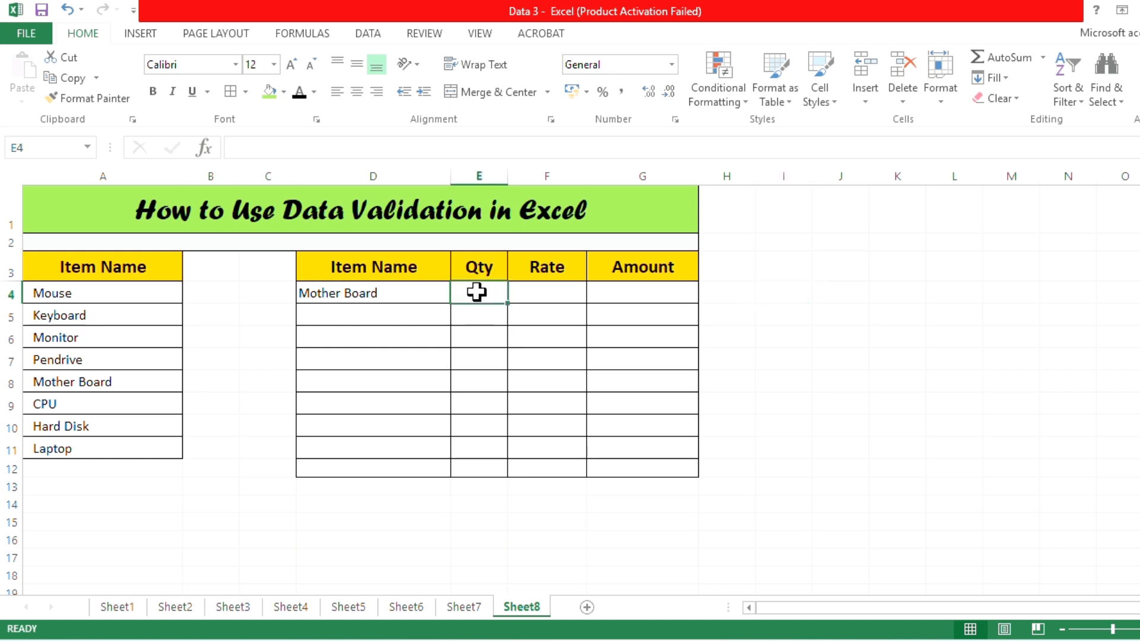
{"action": "left_click", "coordinate": [536, 289]}
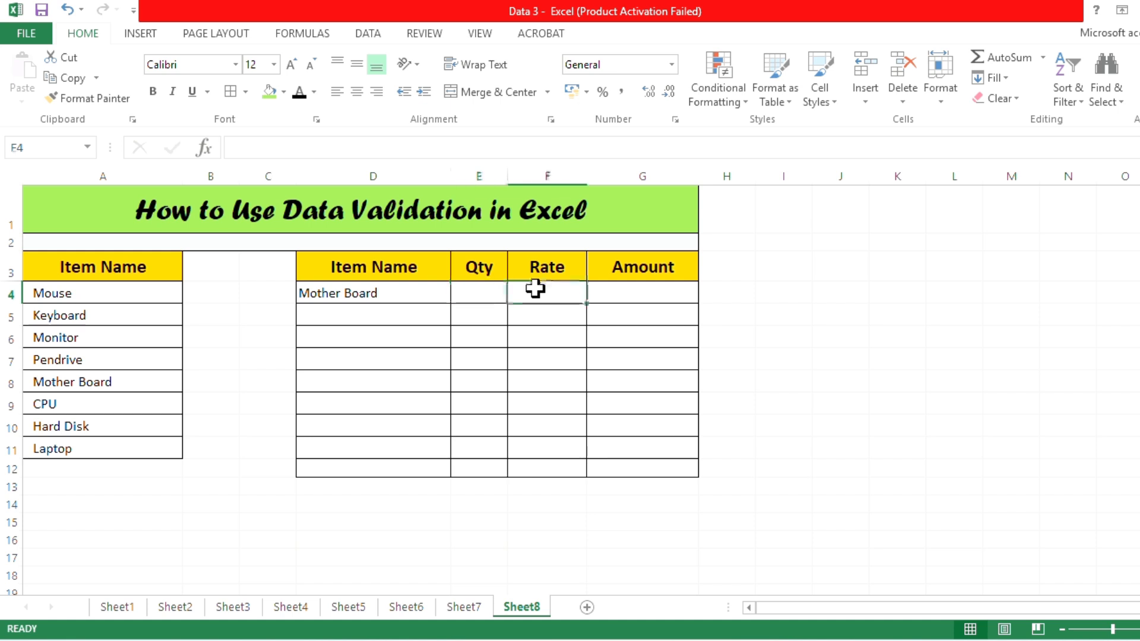
{"action": "left_click", "coordinate": [653, 295]}
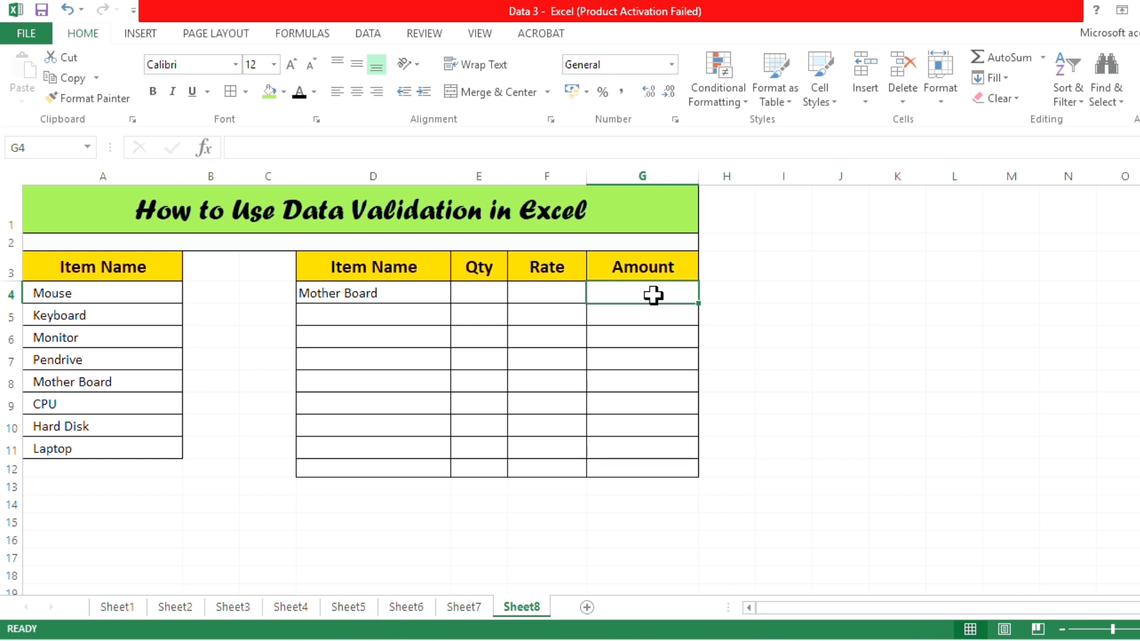
{"action": "type", "text": "="}
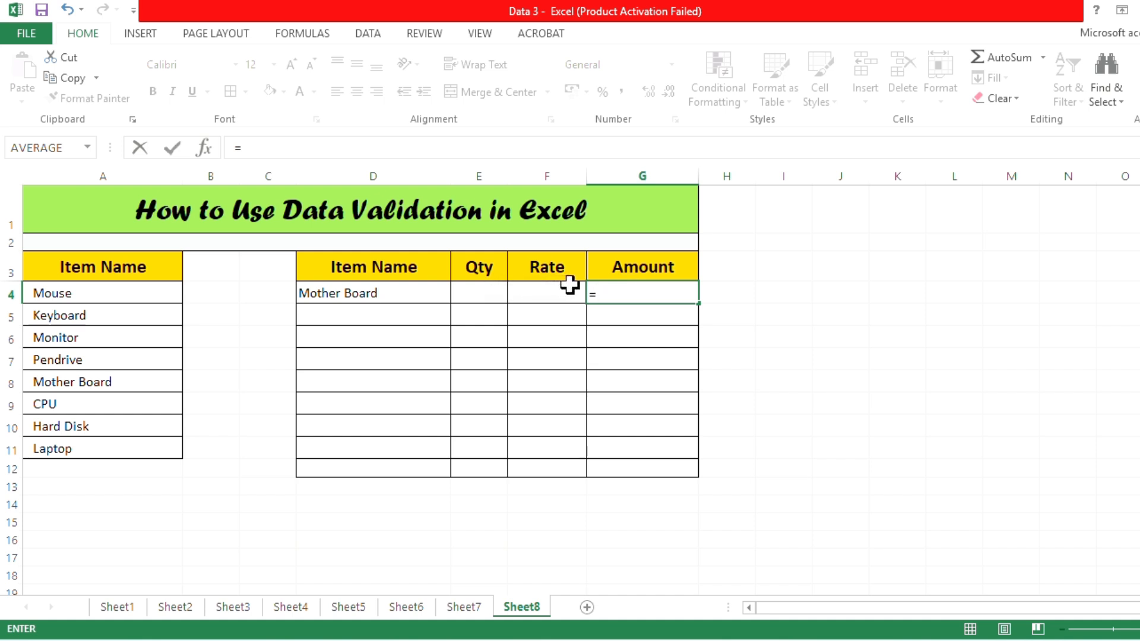
{"action": "type", "text": "p"}
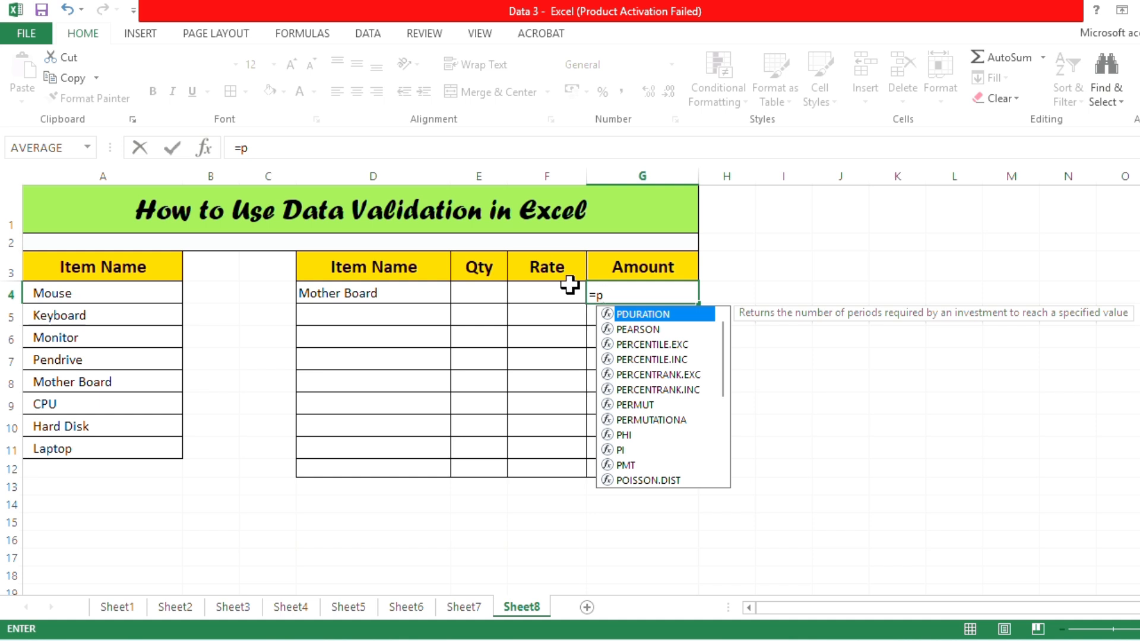
{"action": "type", "text": "rod"}
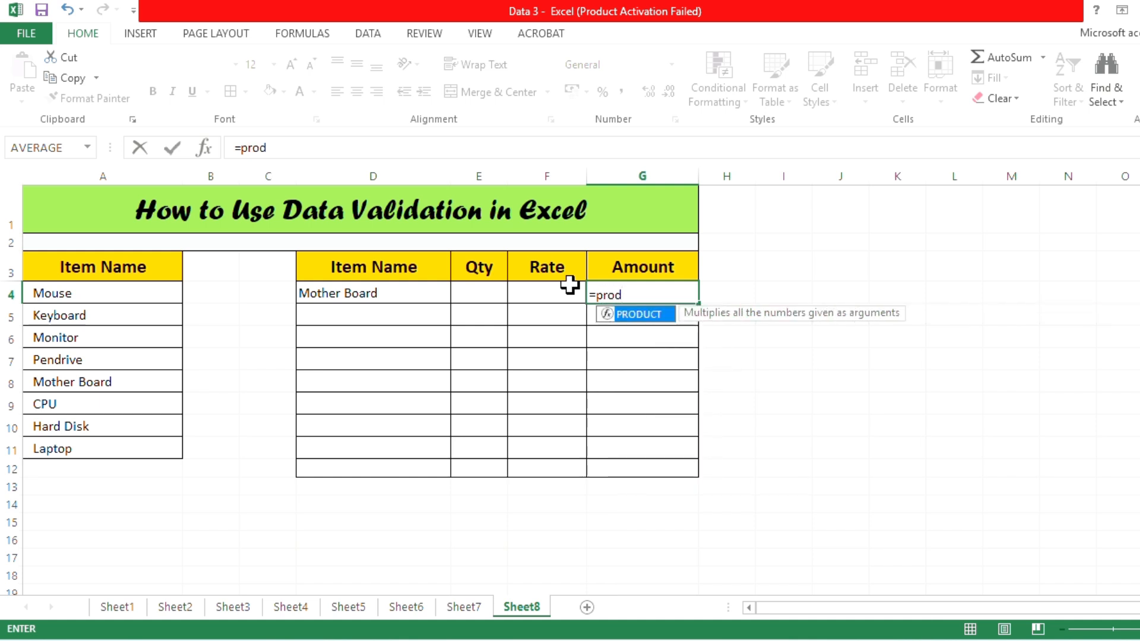
{"action": "double_click", "coordinate": [606, 314]}
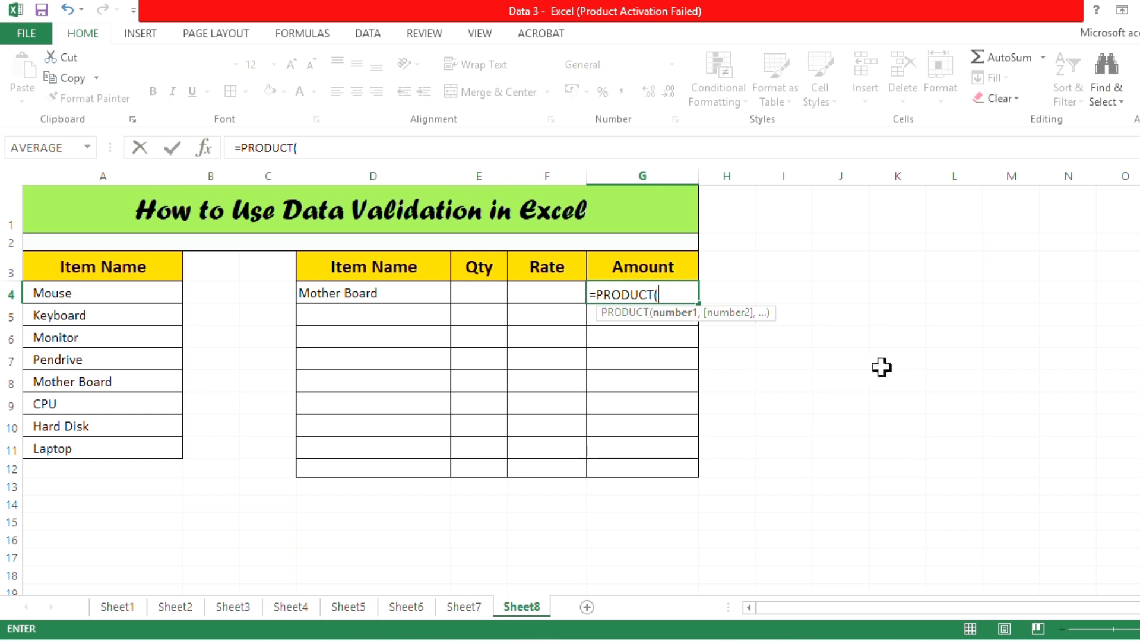
{"action": "left_click", "coordinate": [479, 294]}
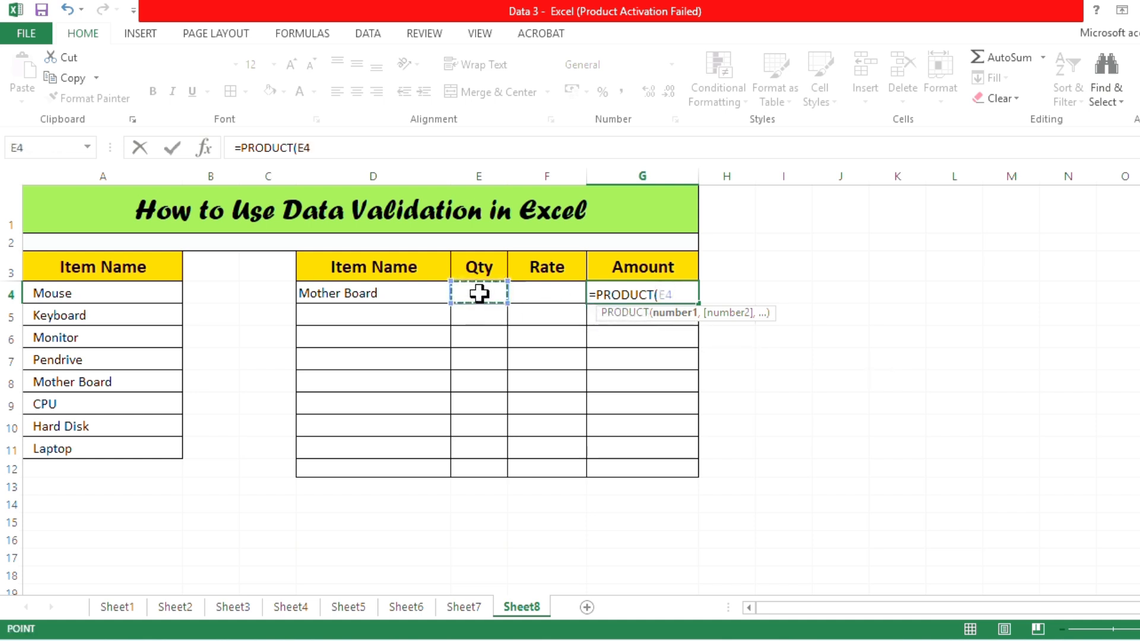
{"action": "type", "text": ","}
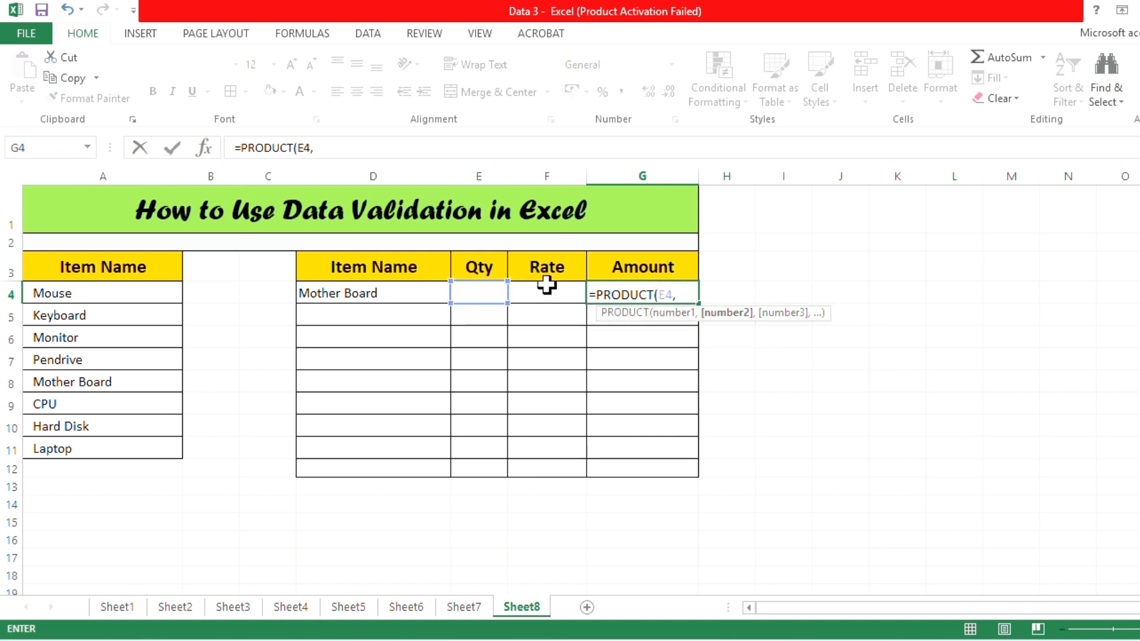
{"action": "left_click", "coordinate": [546, 291]}
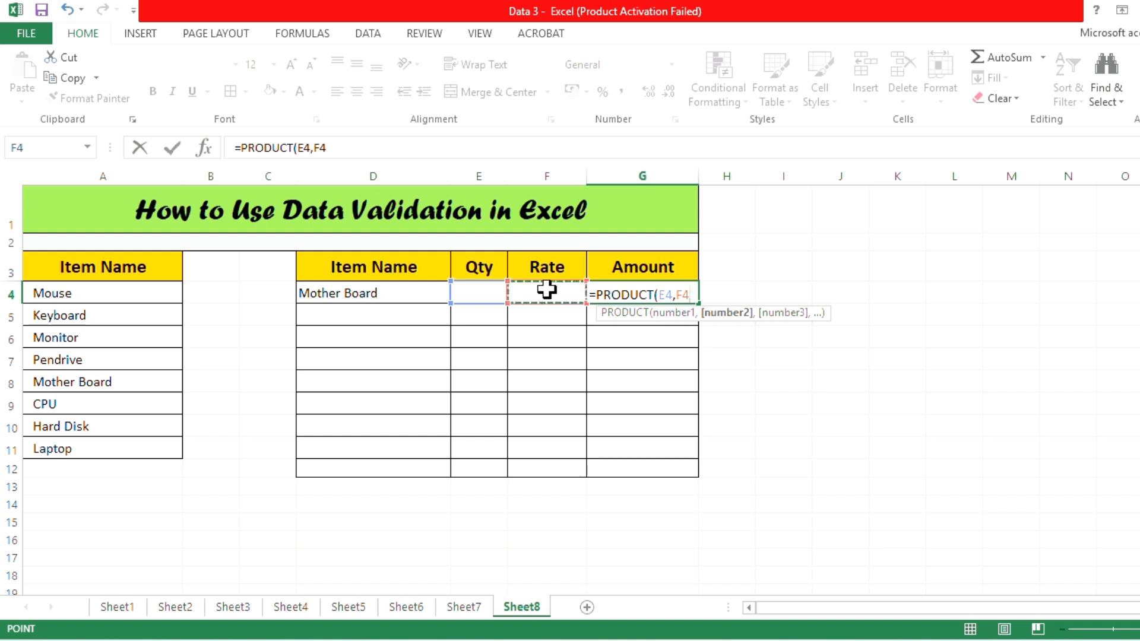
{"action": "type", "text": ")"}
{"action": "key", "text": "Return"}
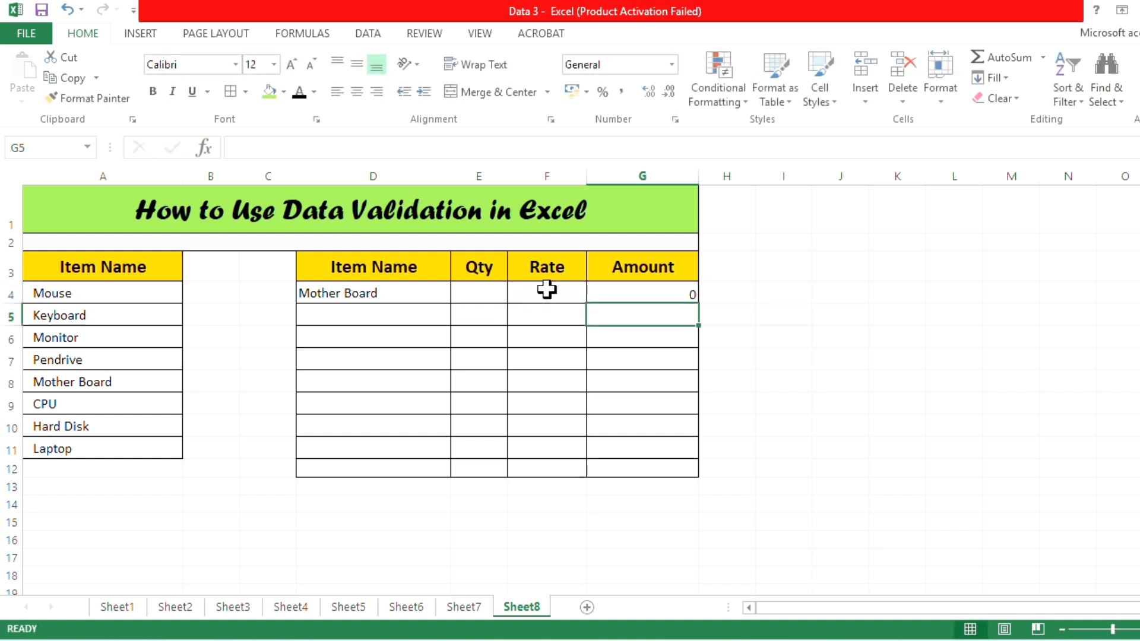
- Fill the Amount formula from G4 down through G12
{"action": "left_click", "coordinate": [664, 295]}
{"action": "left_click_drag", "start_coordinate": [698, 303], "coordinate": [693, 469]}
{"action": "left_click", "coordinate": [764, 454]}
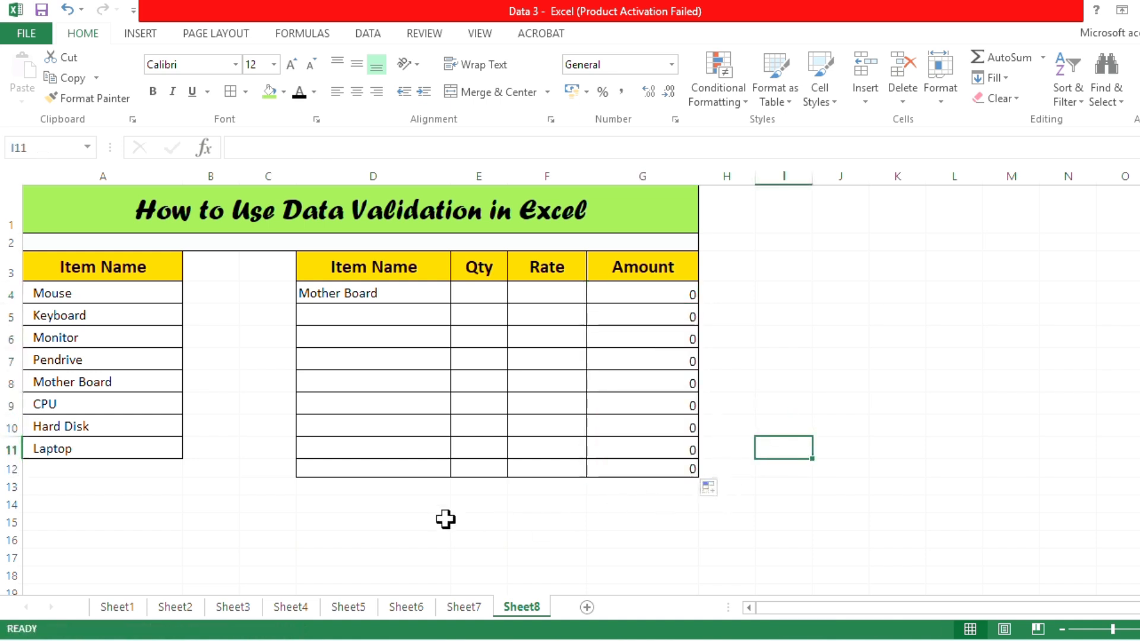
- Merge and center cells D13:F13 below the table and apply borders to the merged cell
{"action": "left_click_drag", "start_coordinate": [359, 486], "coordinate": [560, 486]}
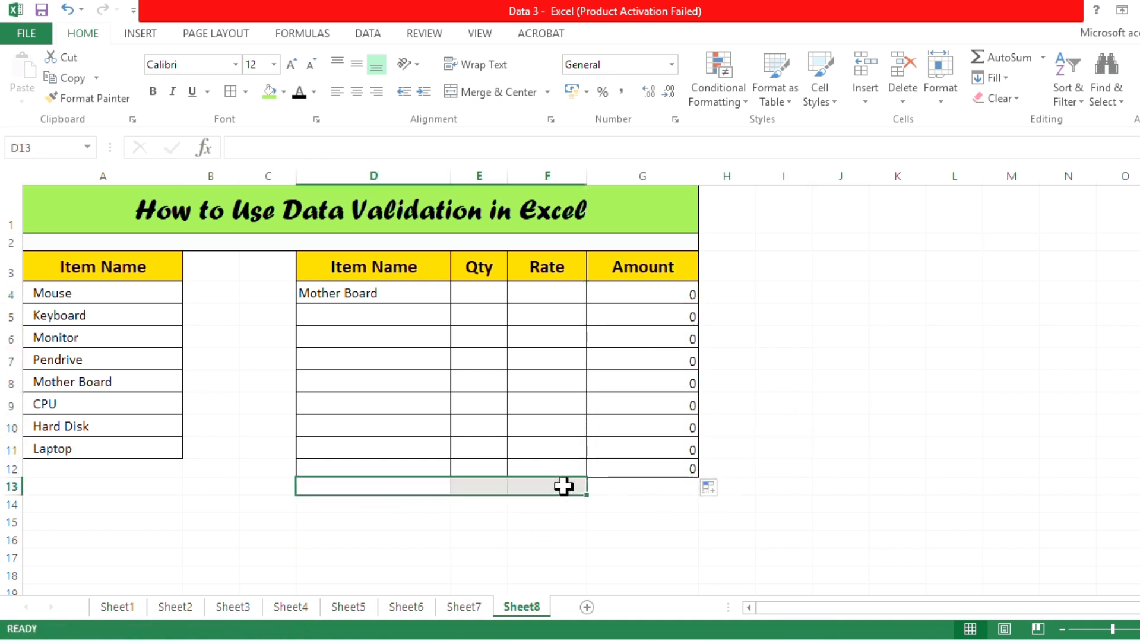
{"action": "left_click", "coordinate": [483, 91]}
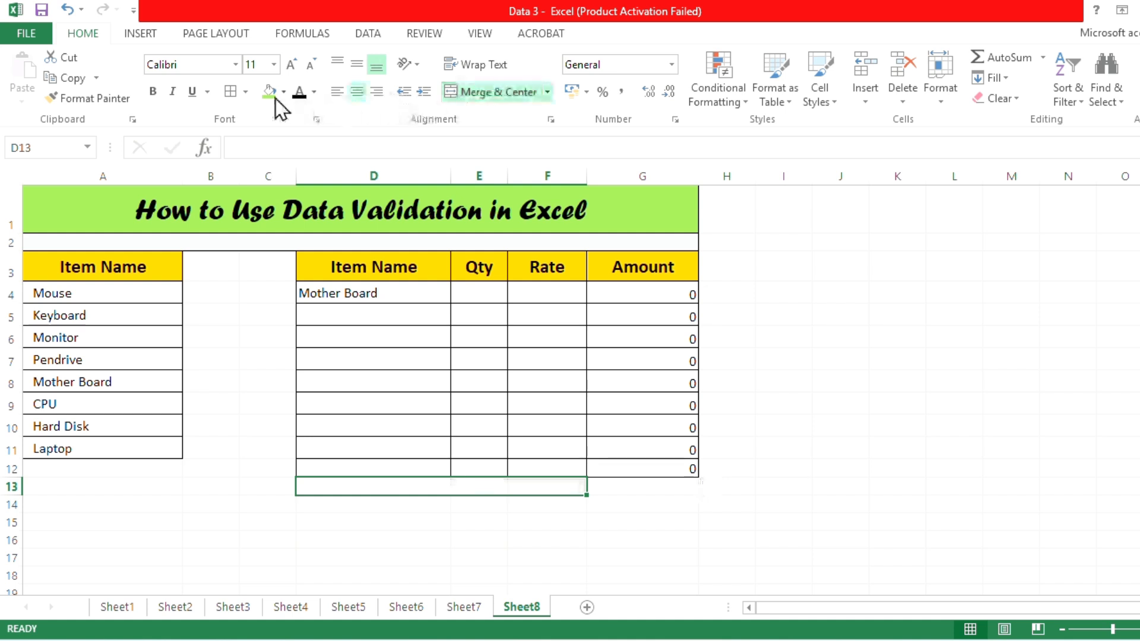
{"action": "left_click", "coordinate": [855, 313]}
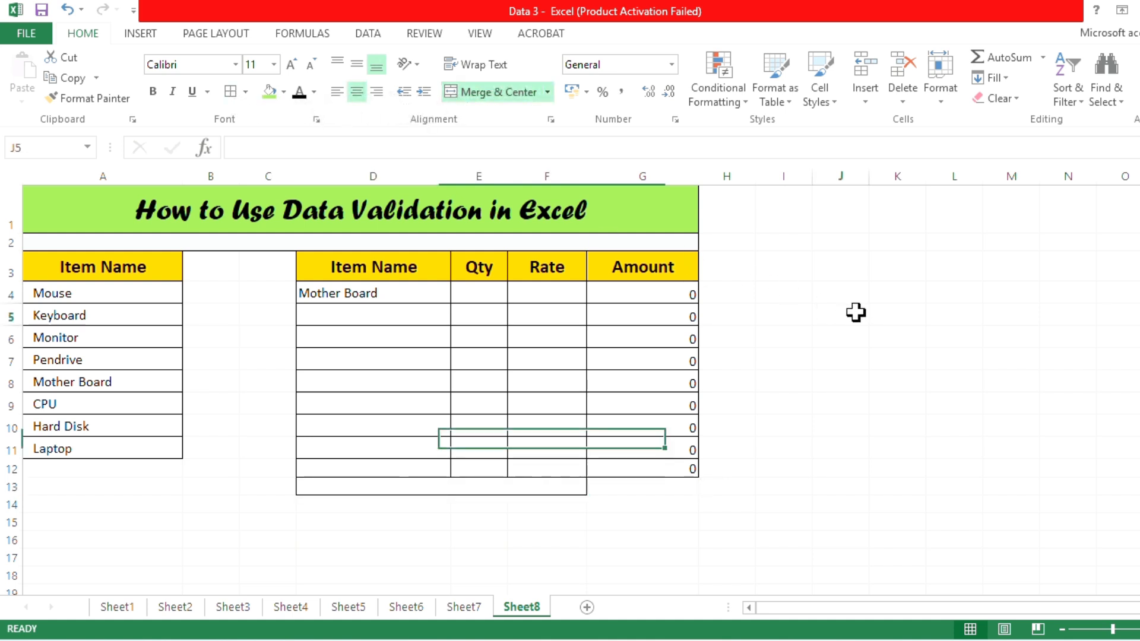
- Apply all borders to cell G13 at the foot of the Amount column
{"action": "left_click", "coordinate": [644, 485]}
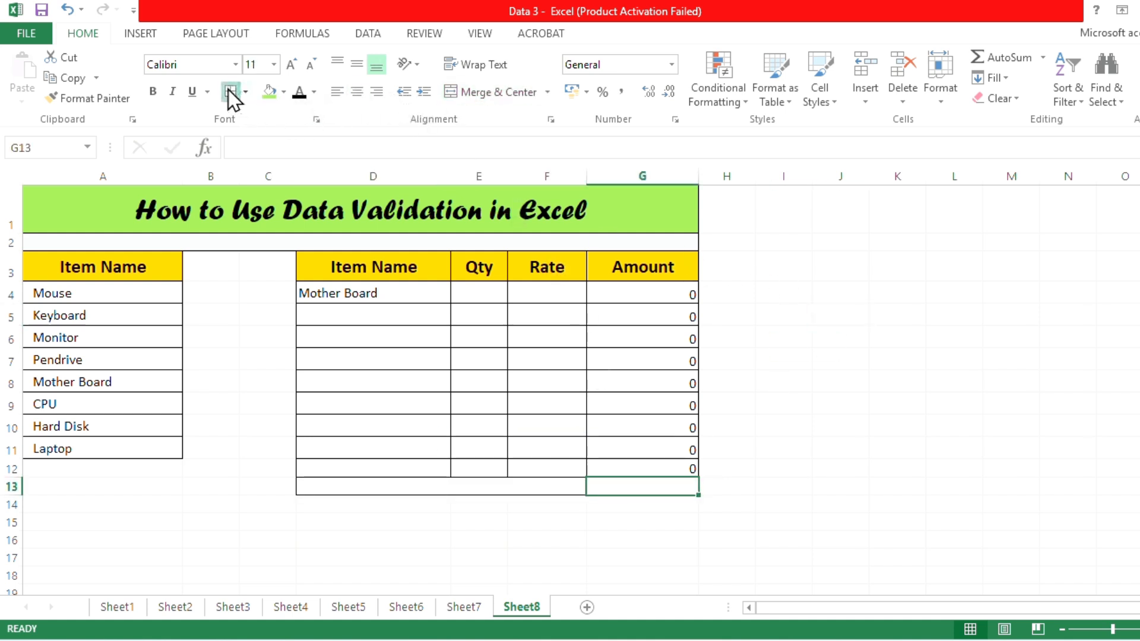
{"action": "left_click", "coordinate": [953, 501]}
{"action": "left_click", "coordinate": [579, 489]}
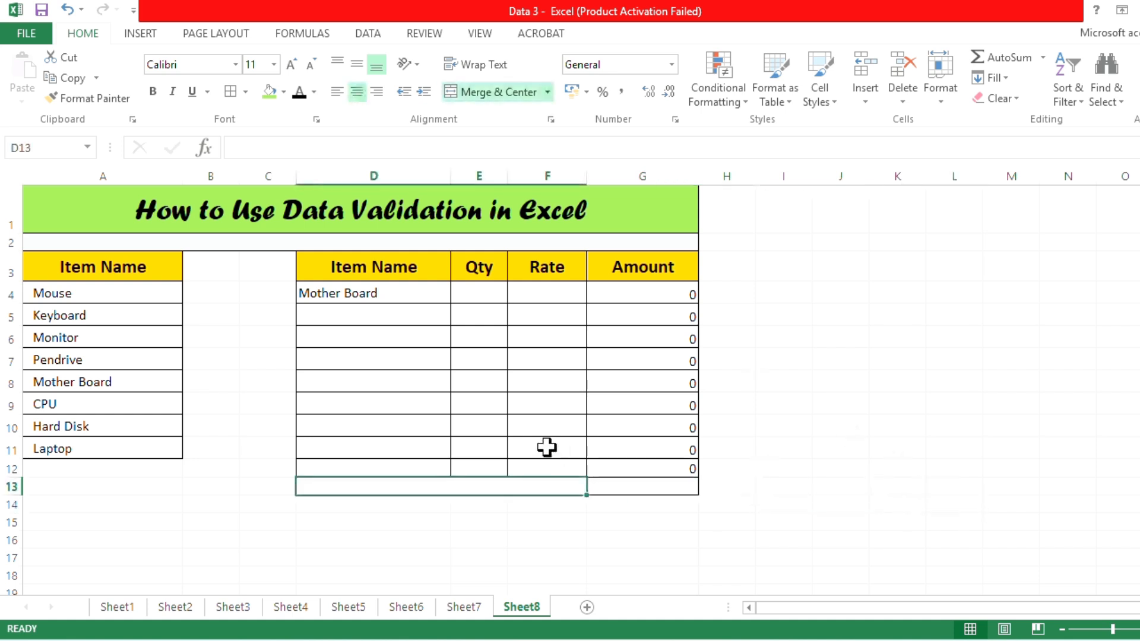
- Fill the merged cell D13:F13 with light green and cell G13 with light yellow
{"action": "left_click", "coordinate": [270, 94]}
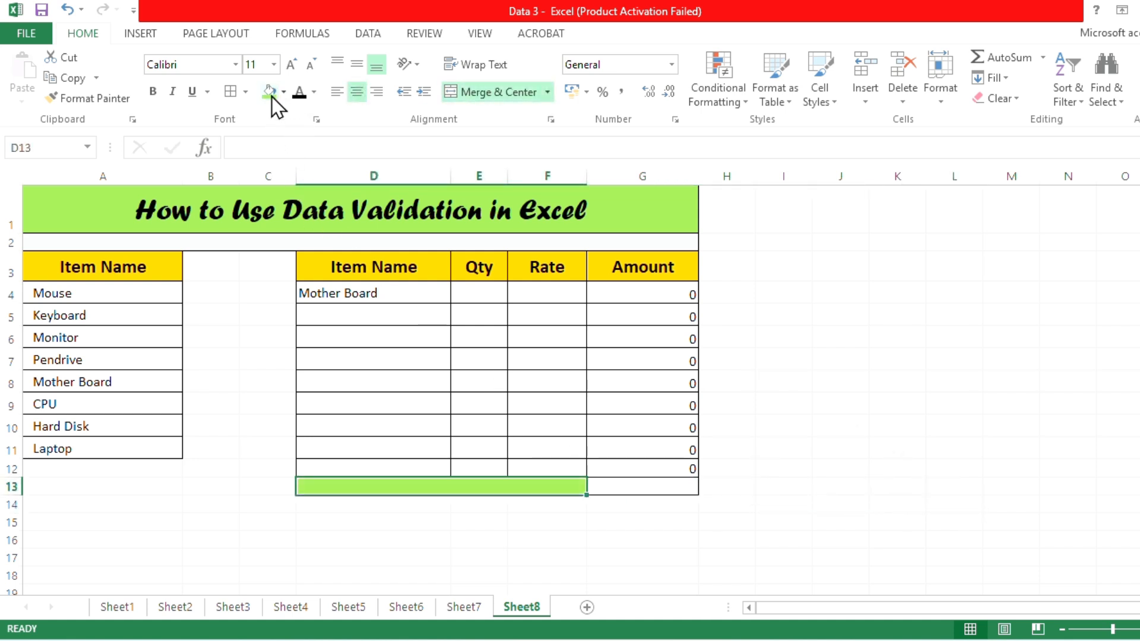
{"action": "left_click", "coordinate": [902, 509]}
{"action": "left_click", "coordinate": [671, 491]}
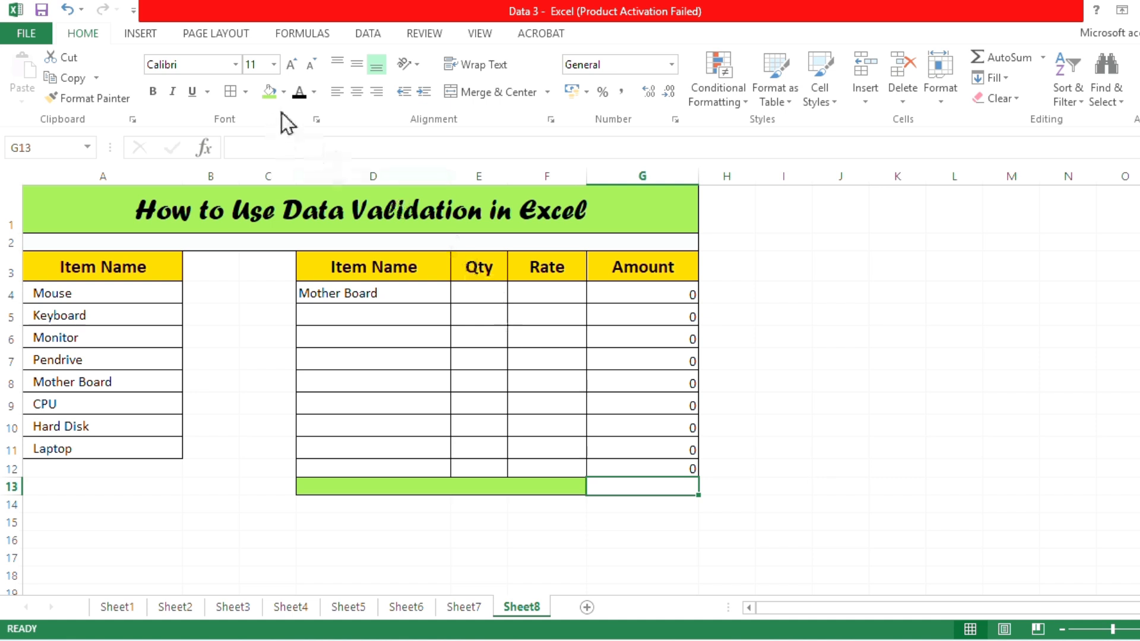
{"action": "left_click", "coordinate": [285, 93]}
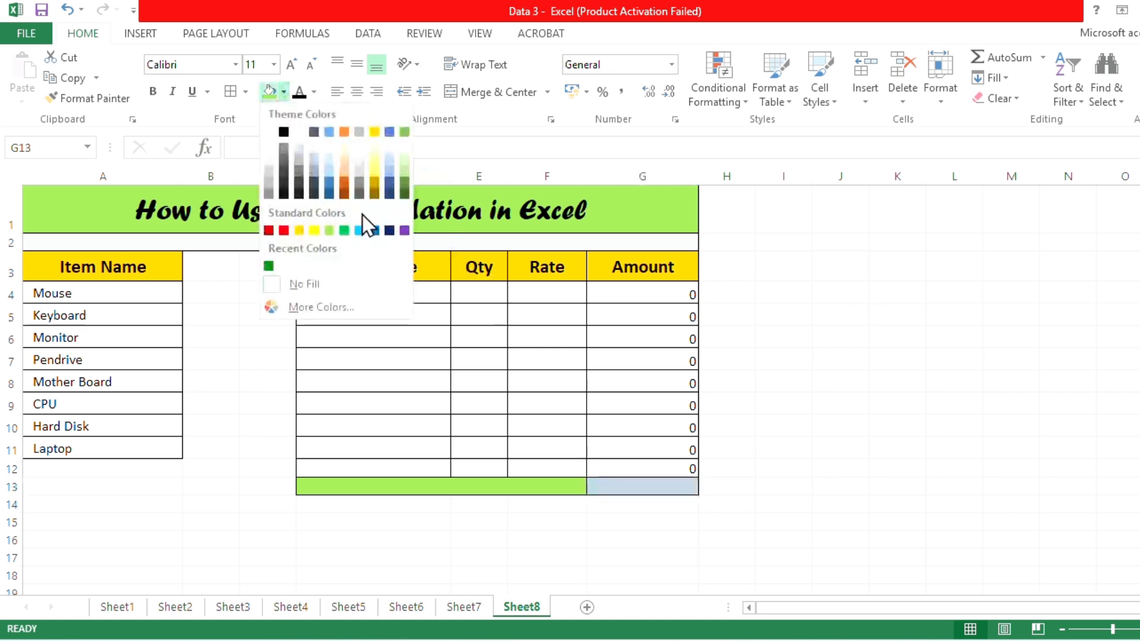
{"action": "left_click", "coordinate": [374, 158]}
{"action": "left_click", "coordinate": [815, 381]}
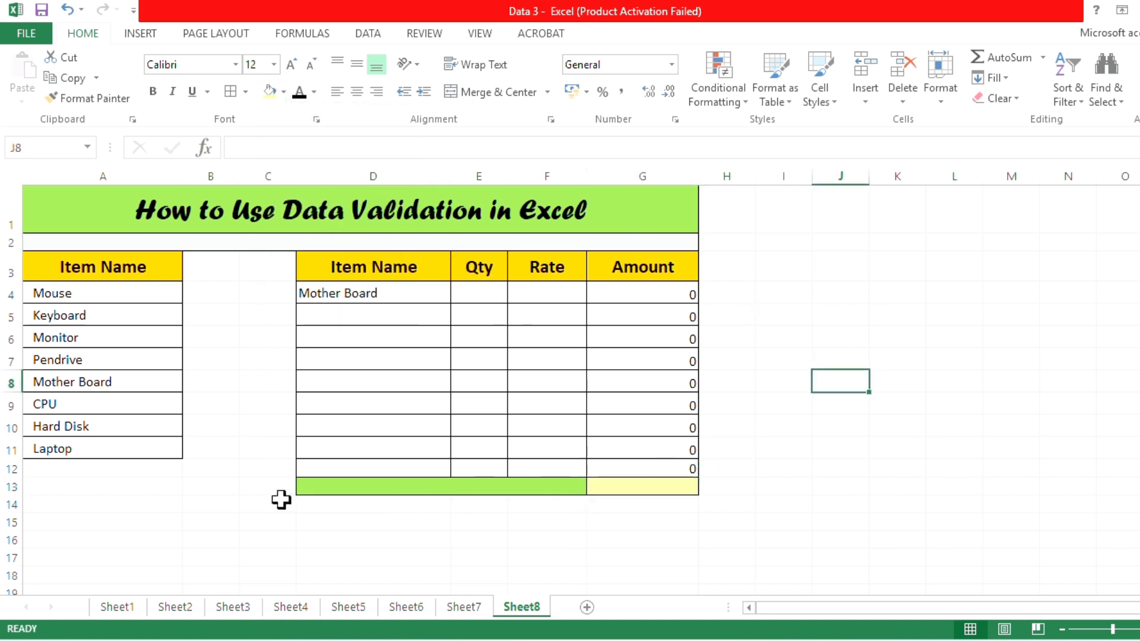
- Make row 13 slightly taller and format D13:G13 as bold, 12-point, vertically middle-aligned text
{"action": "left_click_drag", "start_coordinate": [19, 493], "coordinate": [12, 501]}
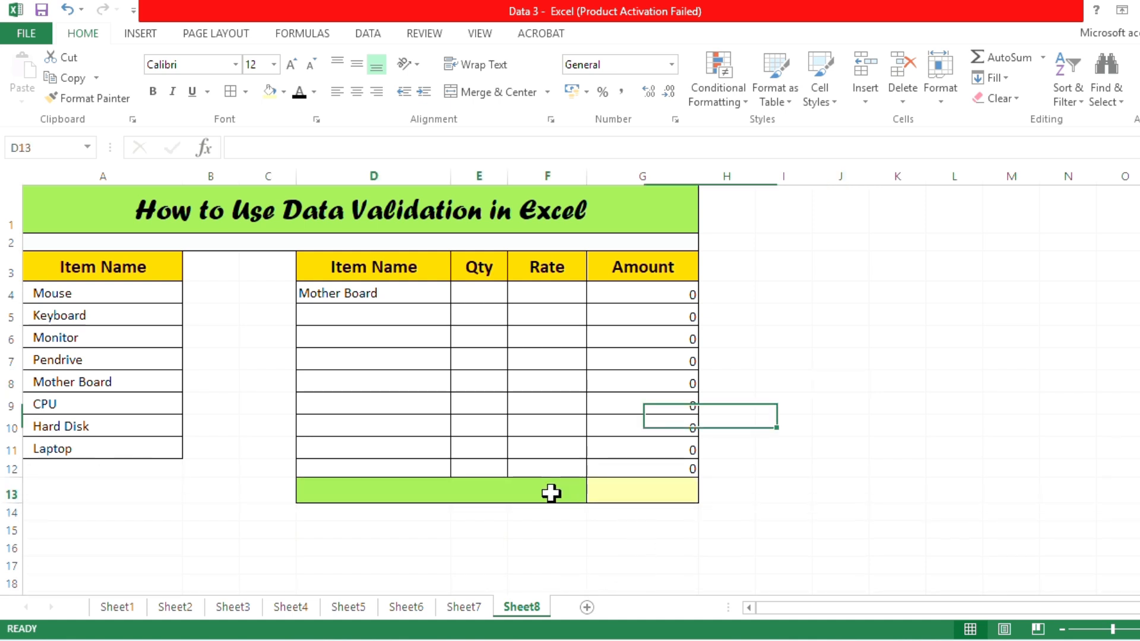
{"action": "left_click_drag", "start_coordinate": [555, 492], "coordinate": [605, 491]}
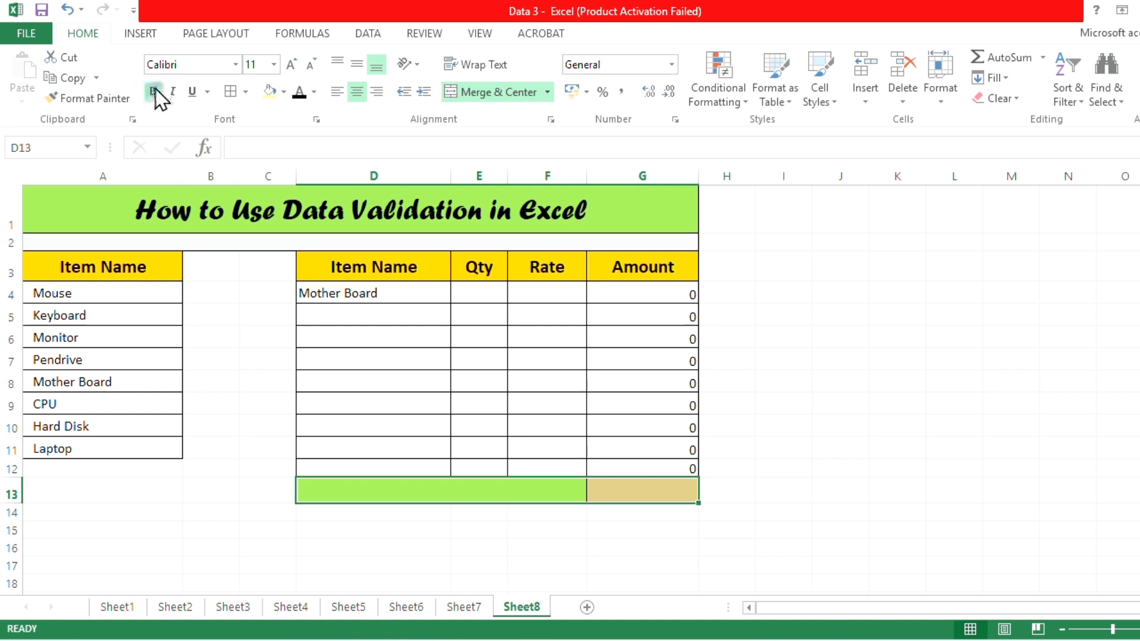
{"action": "left_click", "coordinate": [290, 64]}
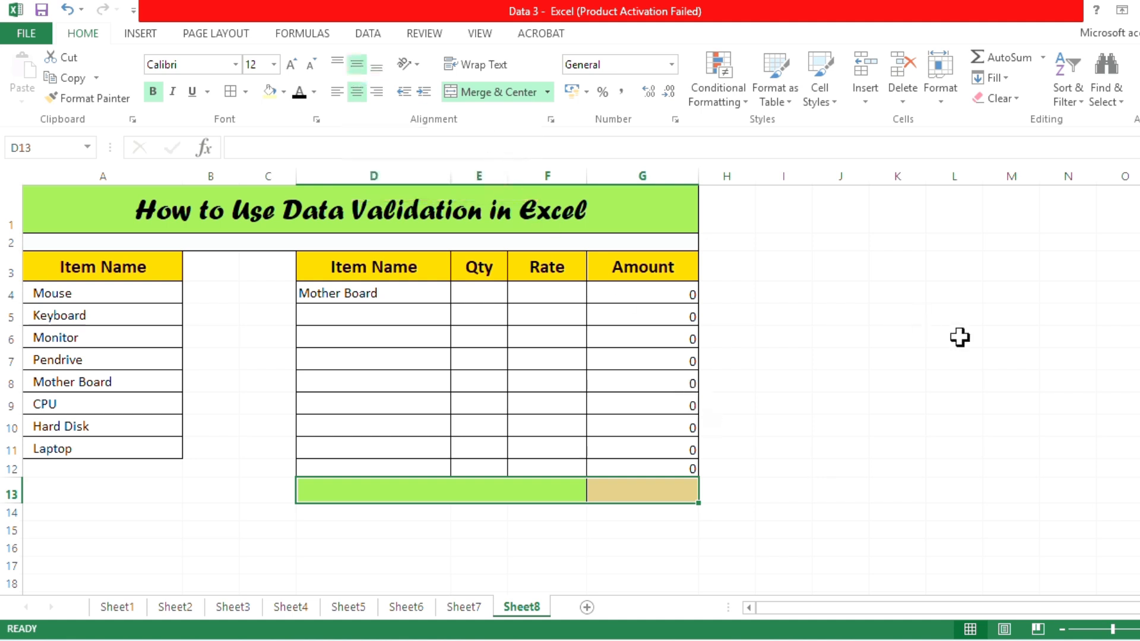
{"action": "left_click", "coordinate": [954, 356]}
- Enter the label "Total Amount" in the merged cell D13:F13
{"action": "left_click", "coordinate": [532, 490]}
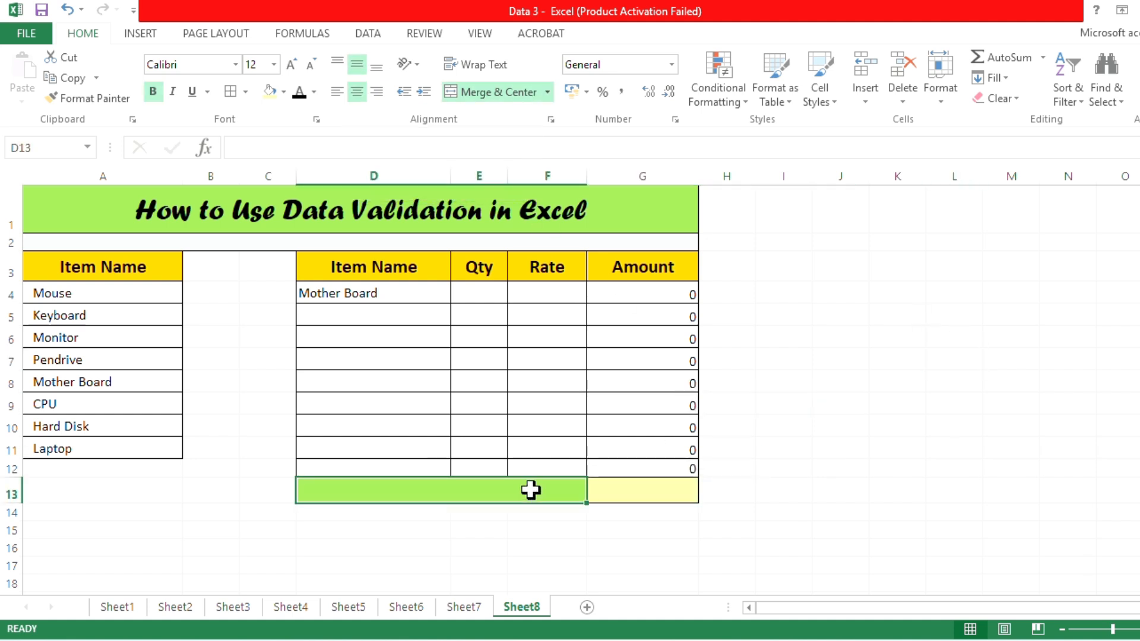
{"action": "double_click", "coordinate": [531, 489]}
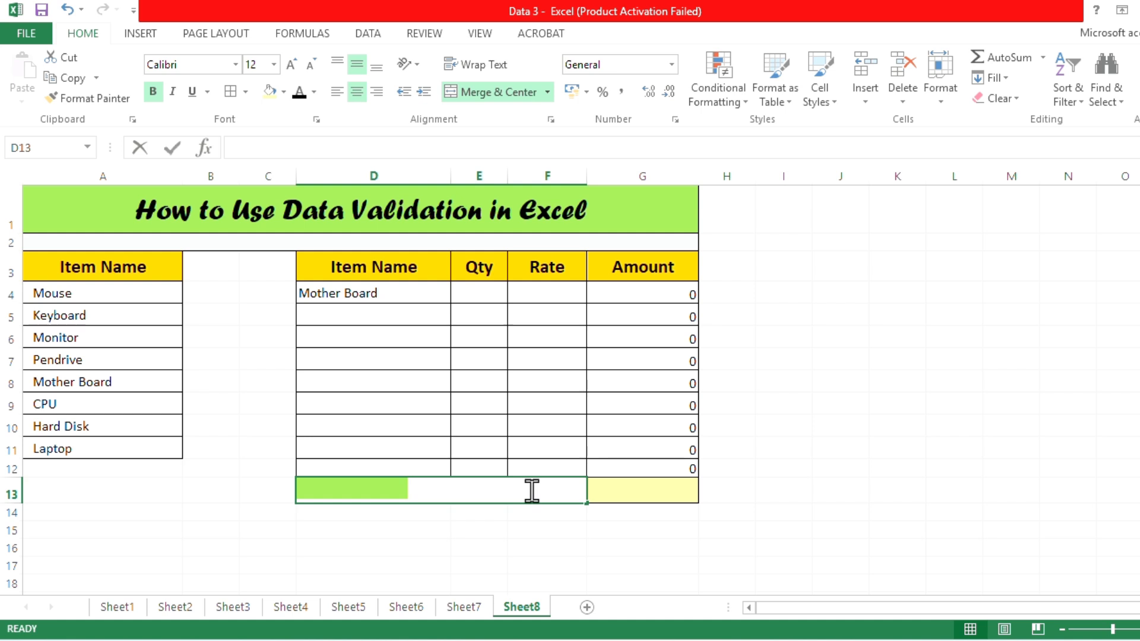
{"action": "type", "text": "Total"}
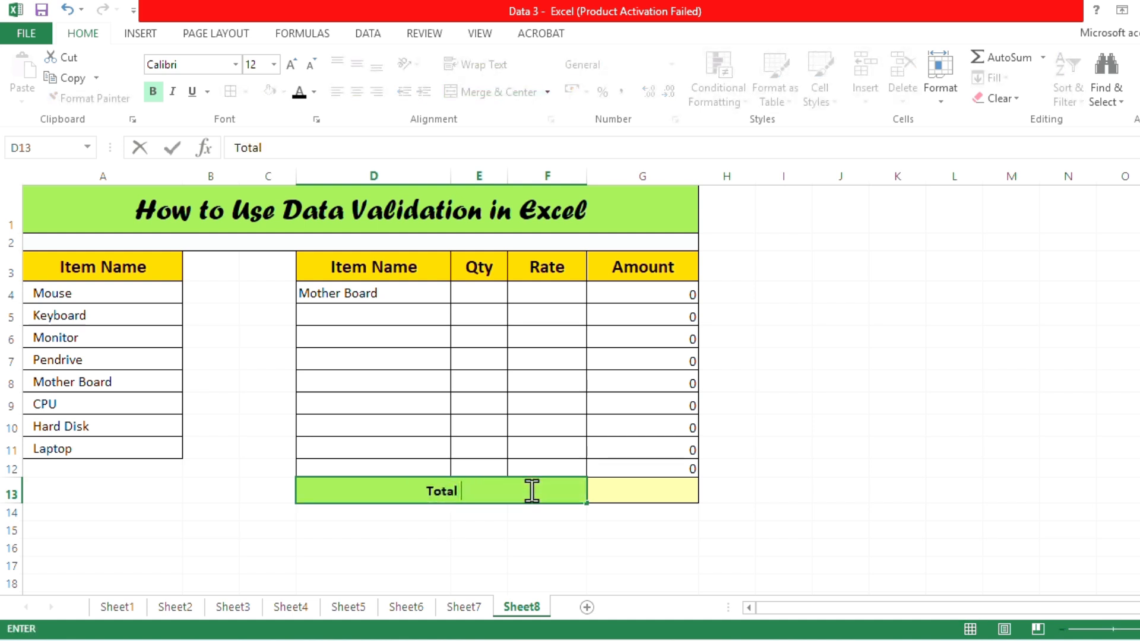
{"action": "type", "text": " Amou"}
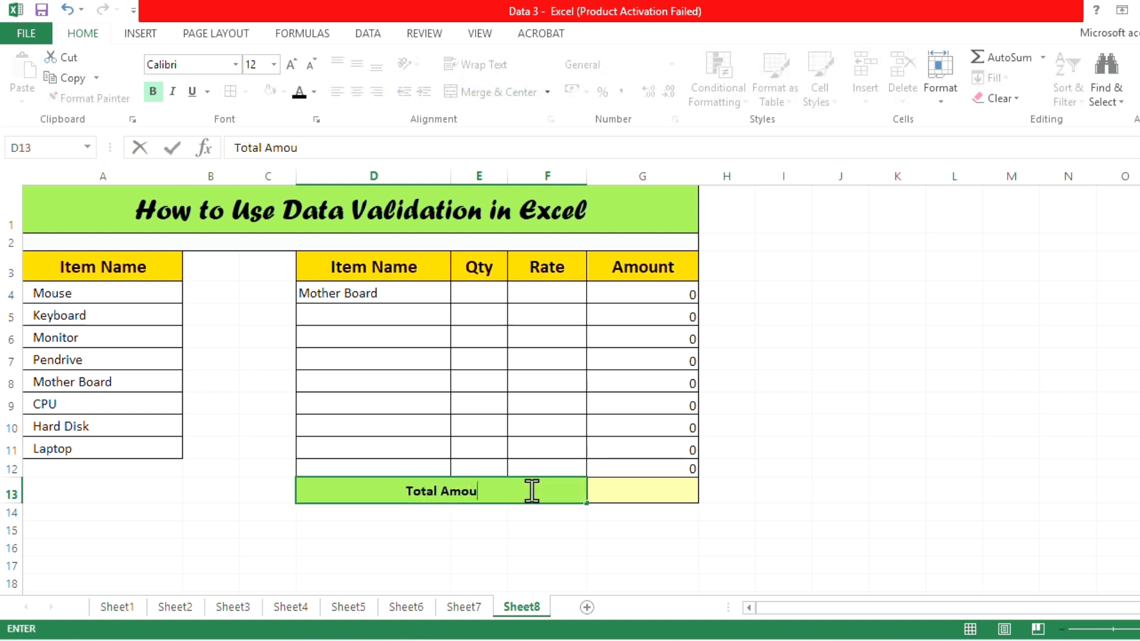
{"action": "type", "text": "nt"}
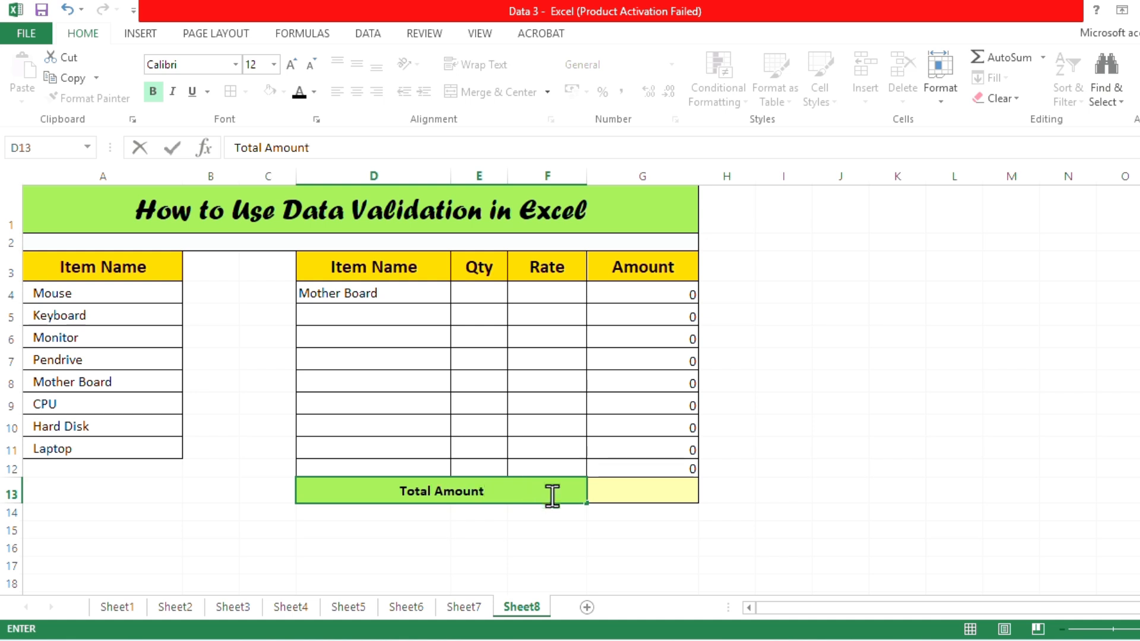
{"action": "left_click", "coordinate": [643, 582]}
- Enter the formula =SUM(G4:G12) in cell G13 to total the Amount column
{"action": "left_click", "coordinate": [644, 493]}
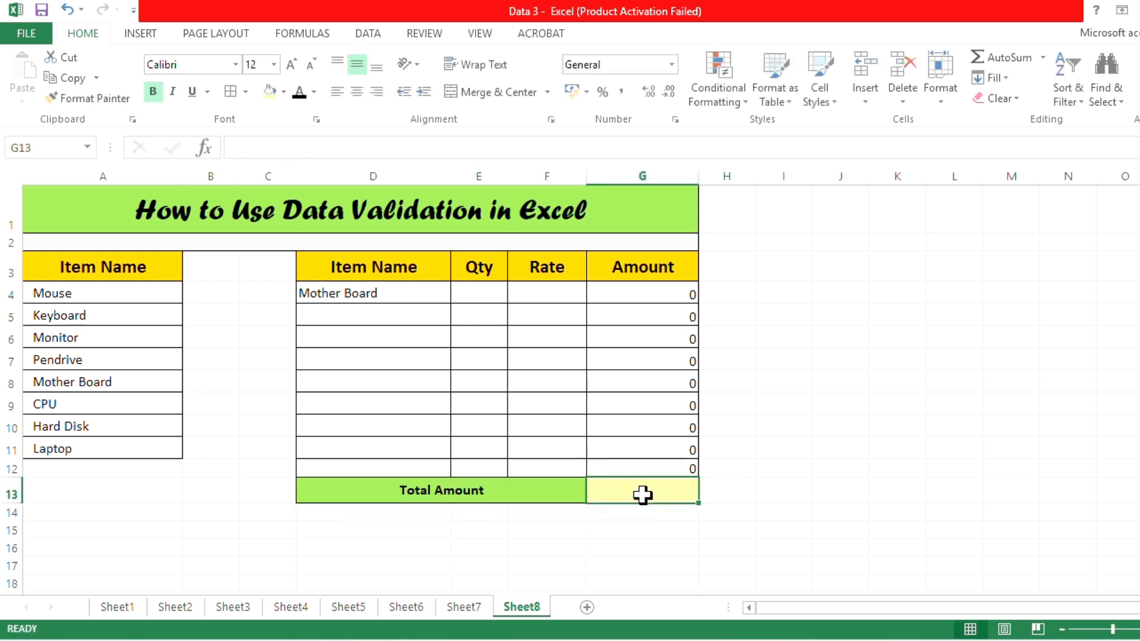
{"action": "double_click", "coordinate": [644, 495]}
{"action": "type", "text": "=s"}
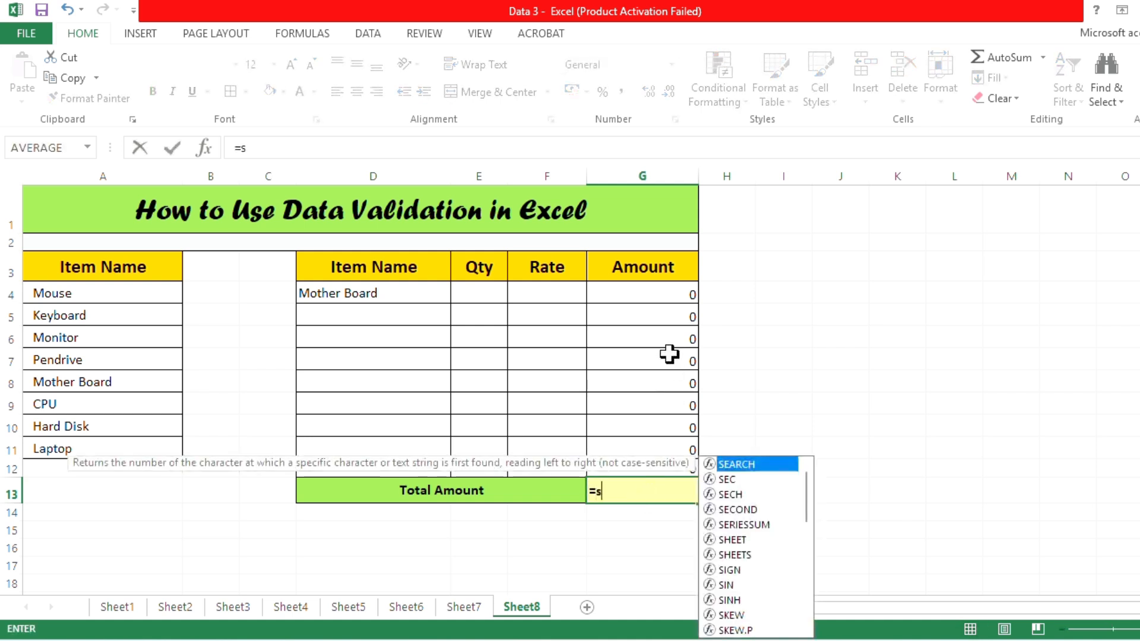
{"action": "type", "text": "um"}
{"action": "key", "text": "Tab"}
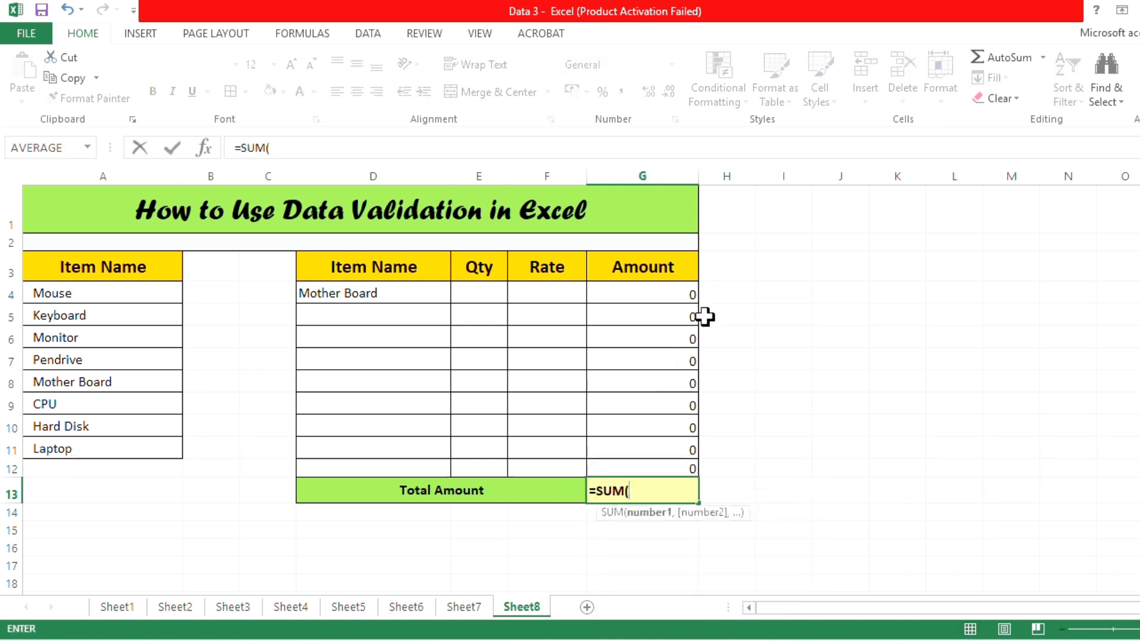
{"action": "left_click_drag", "start_coordinate": [668, 303], "coordinate": [639, 466]}
{"action": "type", "text": ")"}
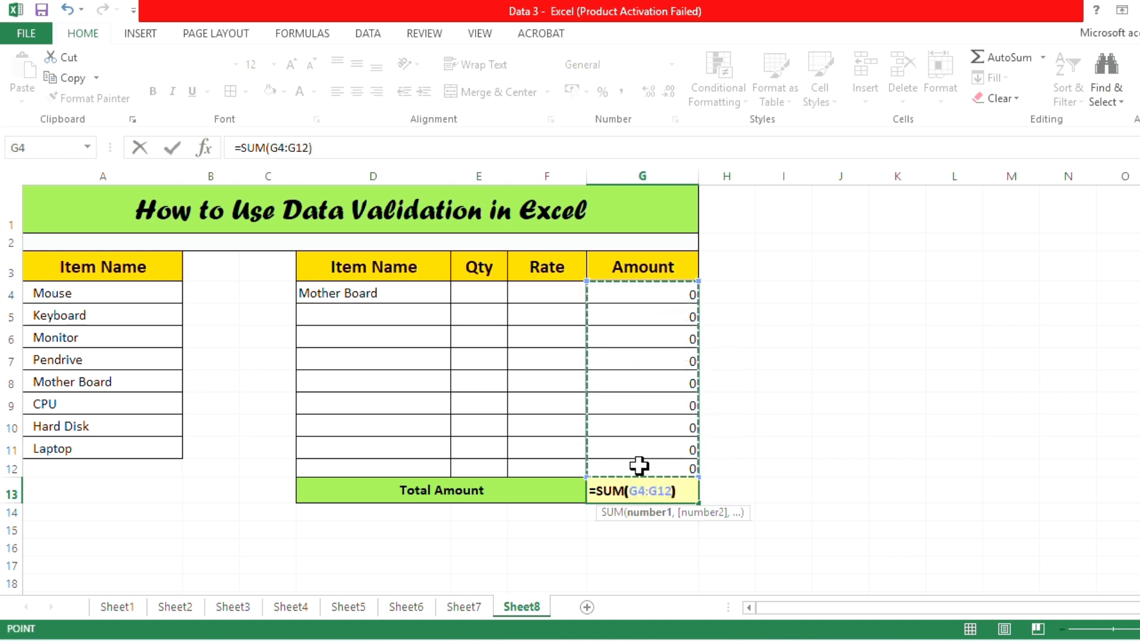
{"action": "key", "text": "Return"}
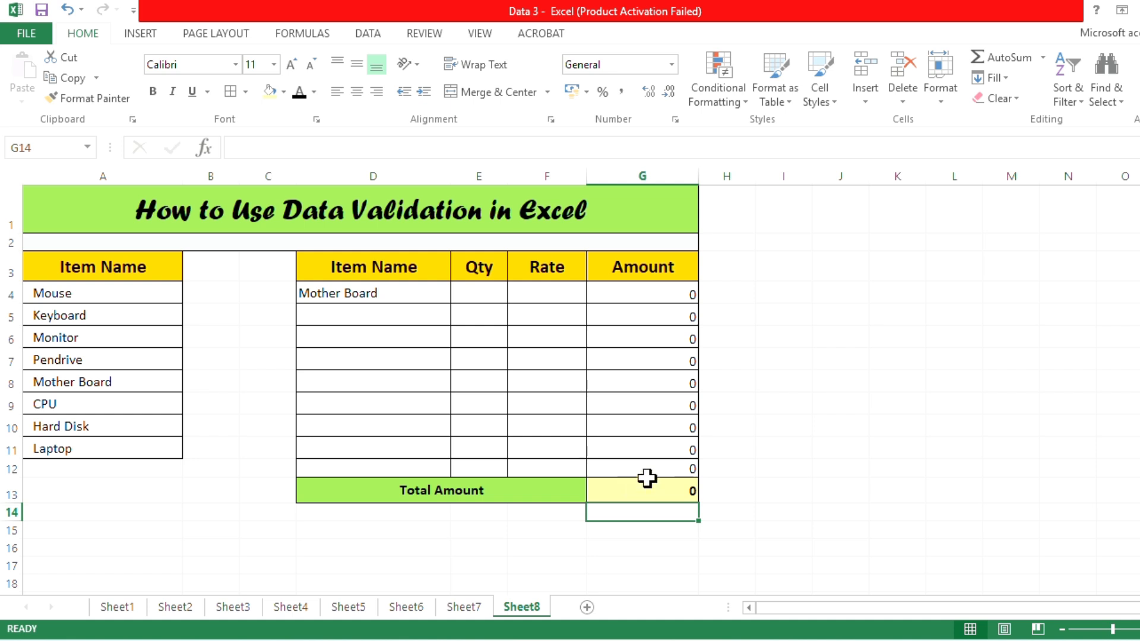
- Enter quantity 5 in E4 and rate 7500 in F4 for the Mother Board row
{"action": "left_click", "coordinate": [394, 295]}
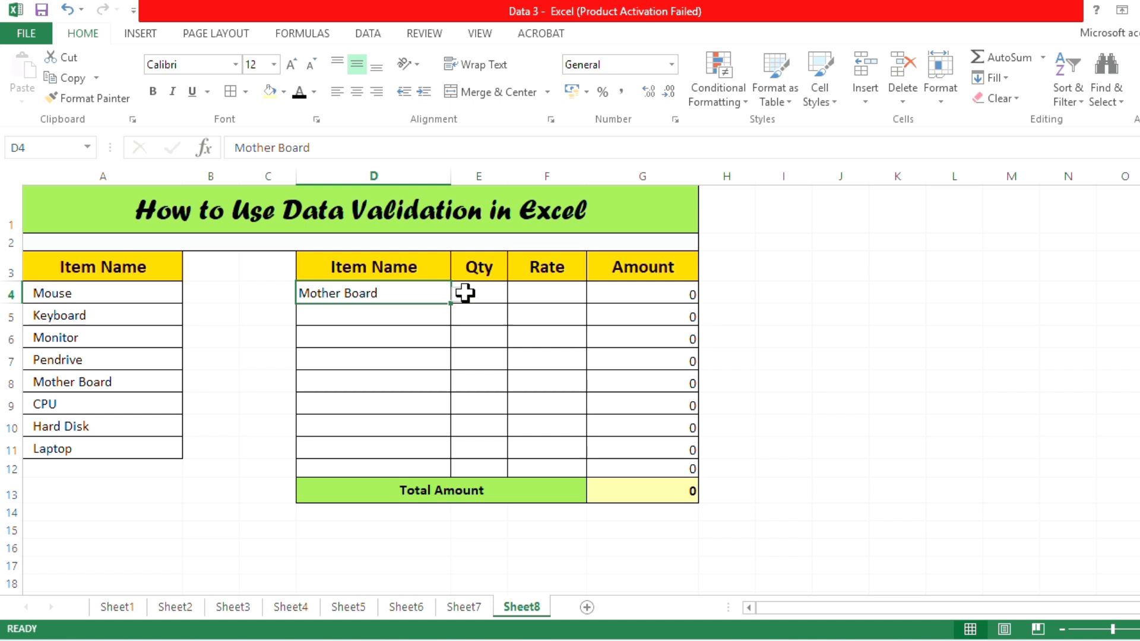
{"action": "left_click", "coordinate": [491, 295]}
{"action": "type", "text": "5"}
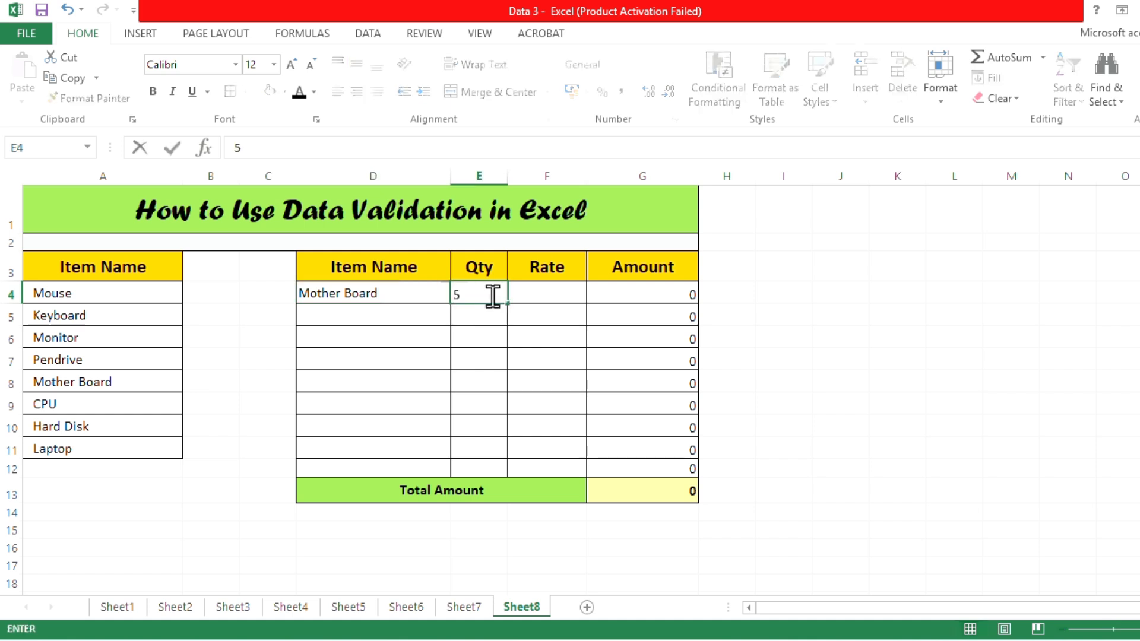
{"action": "key", "text": "Tab"}
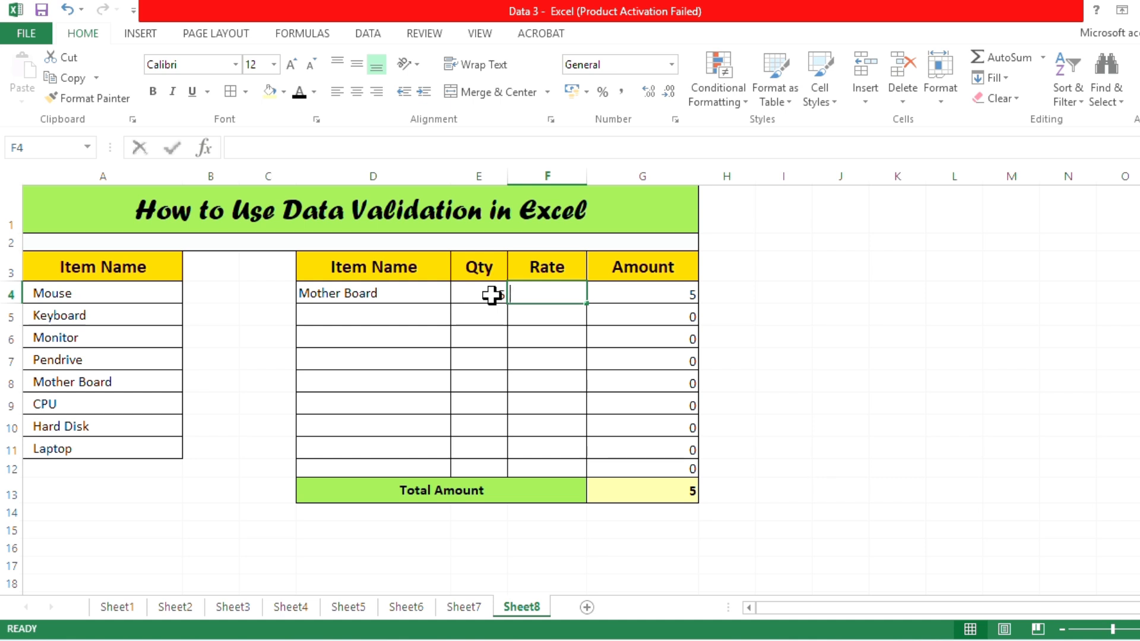
{"action": "type", "text": "7500"}
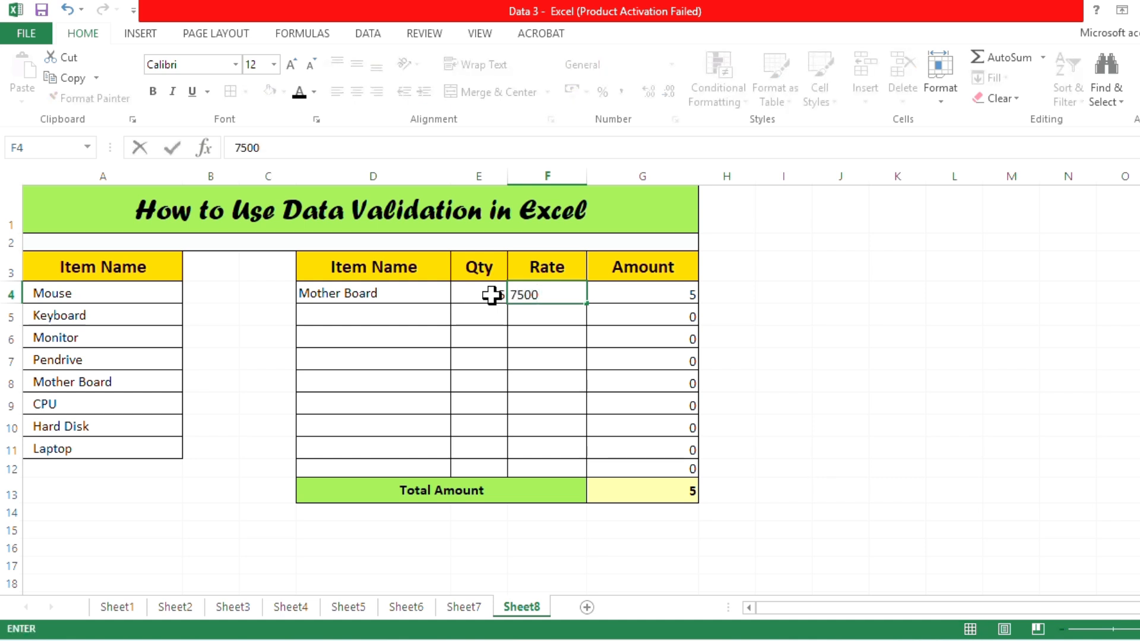
{"action": "key", "text": "Return"}
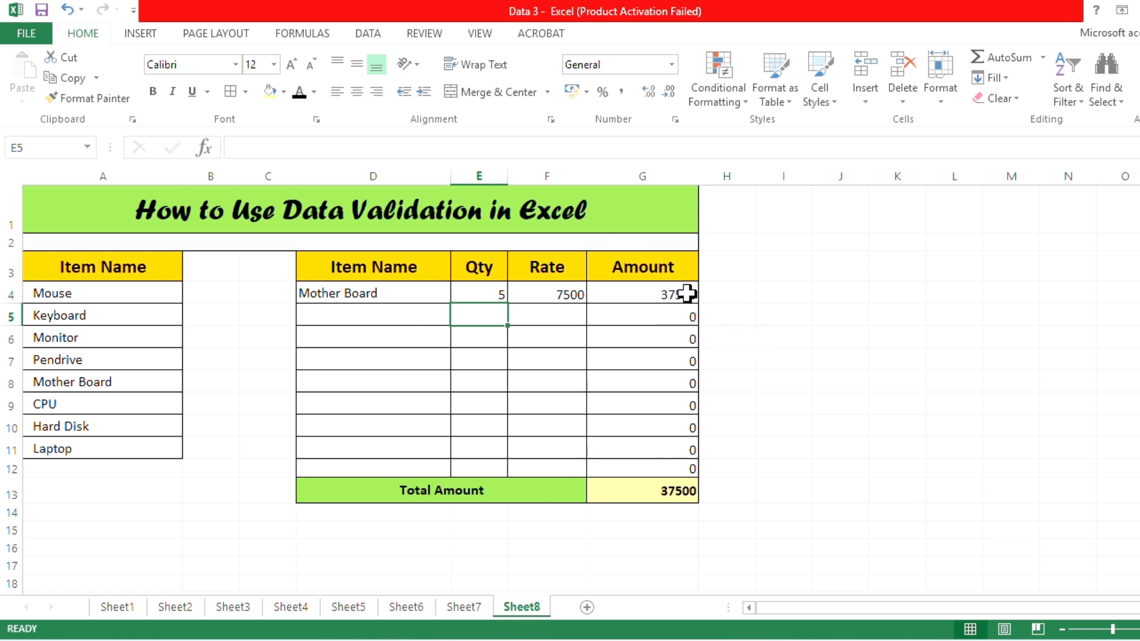
- Apply the comma number style to the Amount cells G4:G13
{"action": "left_click_drag", "start_coordinate": [687, 294], "coordinate": [693, 491]}
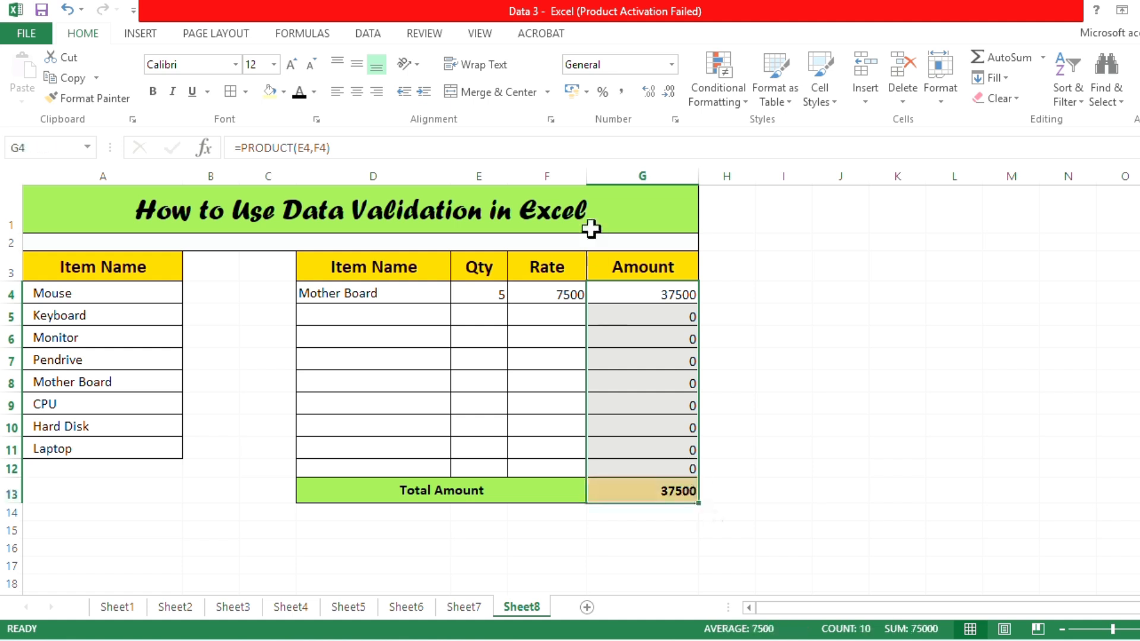
{"action": "left_click", "coordinate": [622, 95]}
{"action": "left_click", "coordinate": [840, 317]}
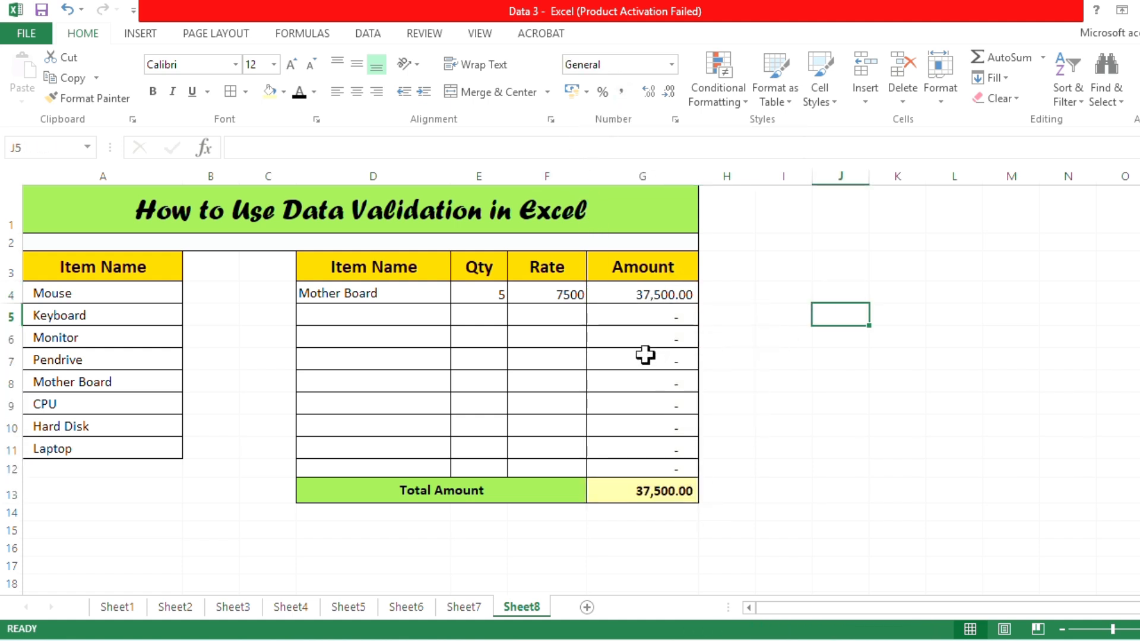
- Apply the comma number style to the Rate cells F4:F12
{"action": "left_click_drag", "start_coordinate": [559, 295], "coordinate": [557, 466]}
{"action": "left_click", "coordinate": [622, 92]}
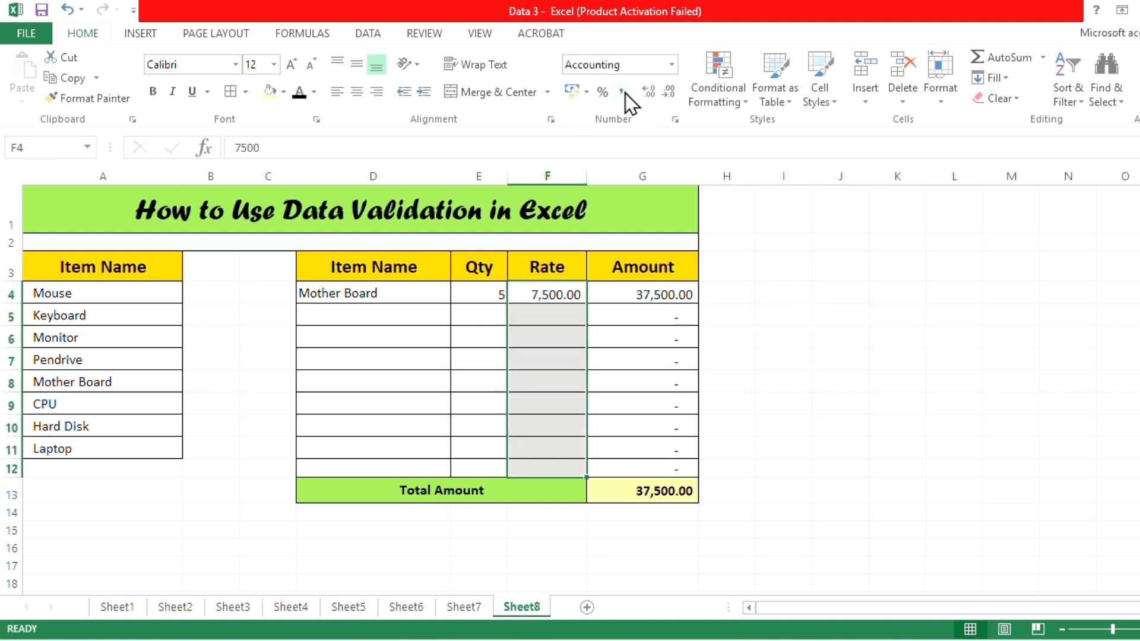
{"action": "left_click", "coordinate": [839, 294]}
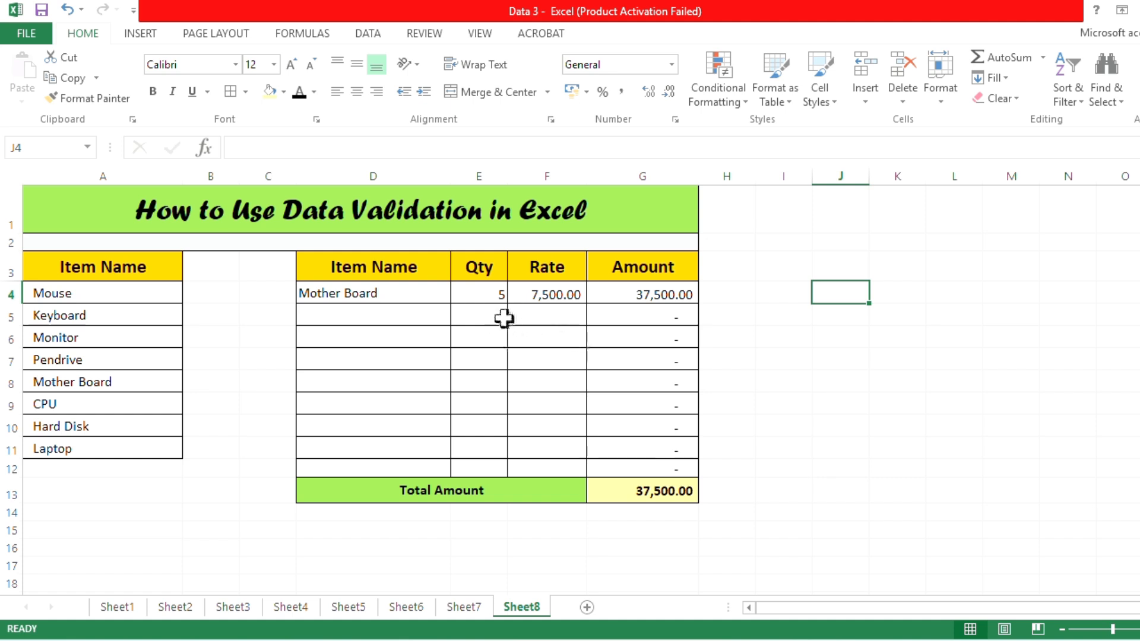
- Choose Mouse from the item drop-down list in cell D5
{"action": "left_click", "coordinate": [392, 312]}
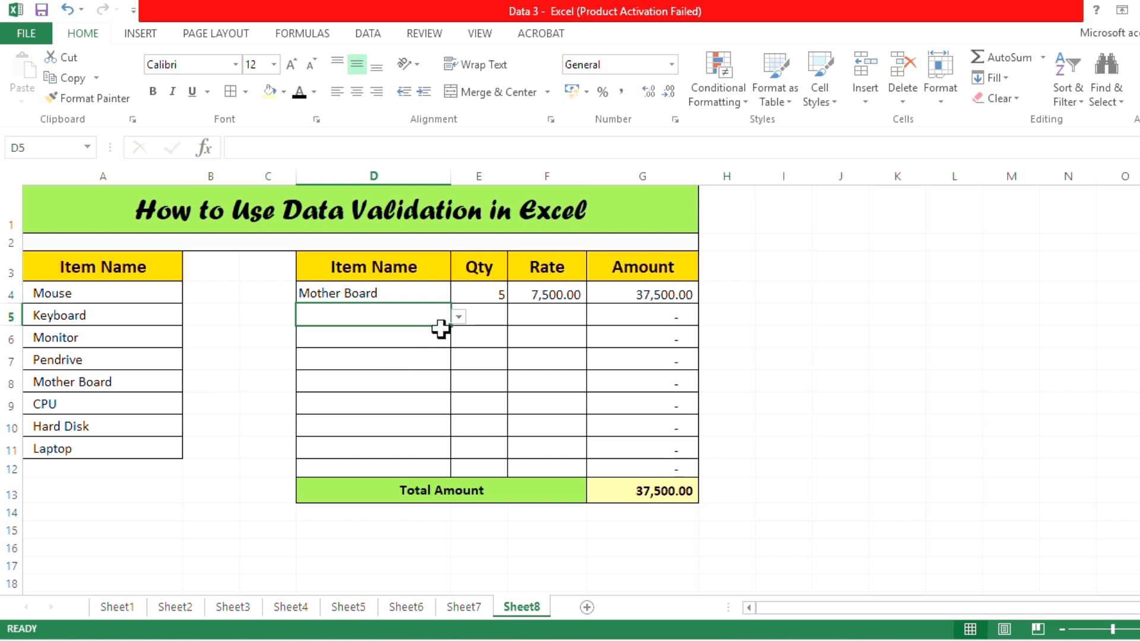
{"action": "left_click", "coordinate": [411, 339]}
{"action": "left_click", "coordinate": [431, 318]}
{"action": "left_click", "coordinate": [458, 320]}
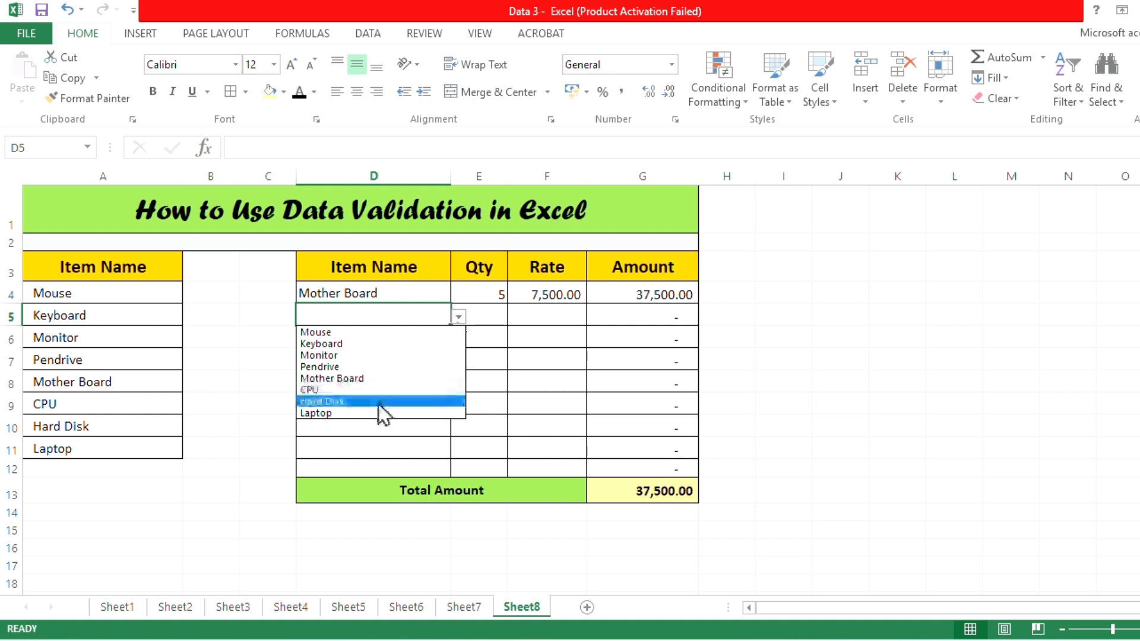
{"action": "left_click", "coordinate": [326, 334]}
- Enter quantity 15 in E5 and rate 320 in F5 for the Mouse row
{"action": "key", "text": "Tab"}
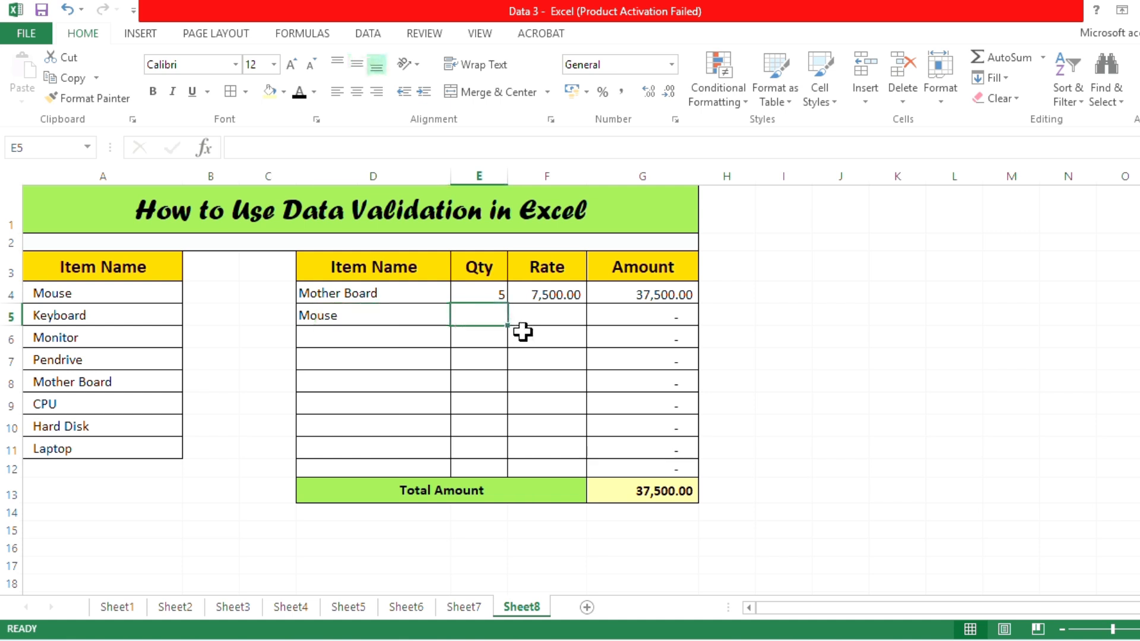
{"action": "type", "text": "15"}
{"action": "key", "text": "Tab"}
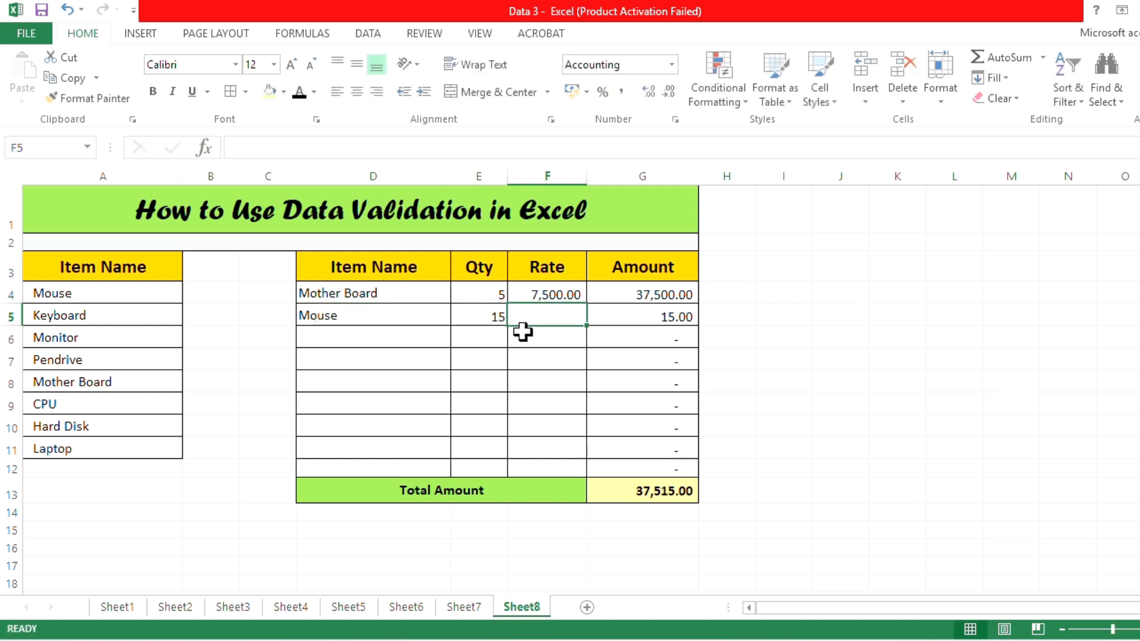
{"action": "type", "text": "320"}
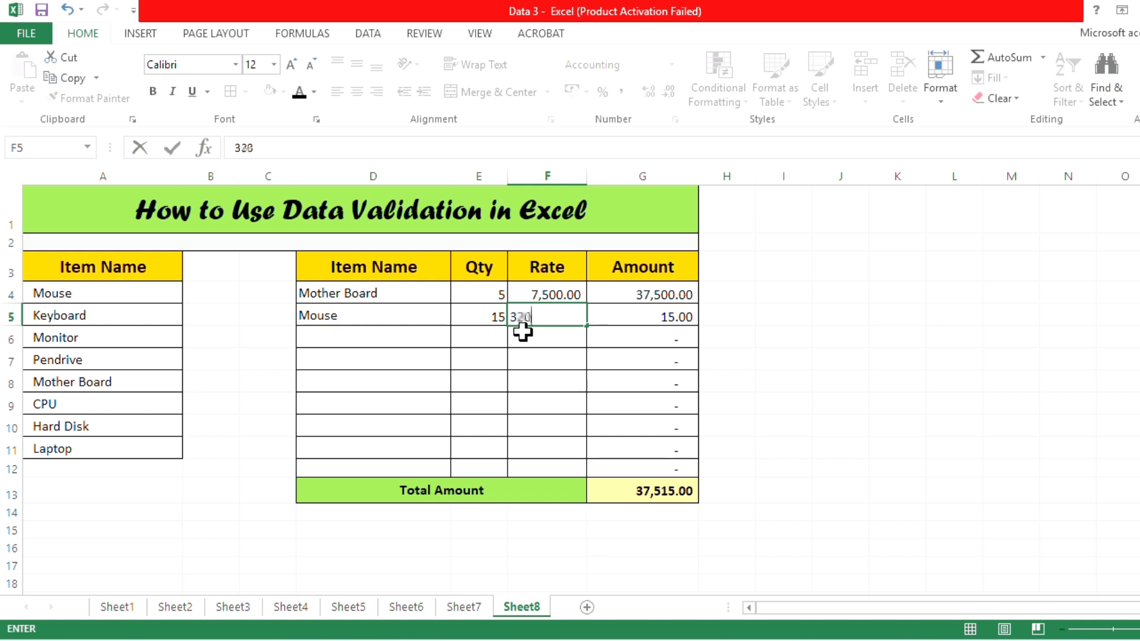
{"action": "key", "text": "Return"}
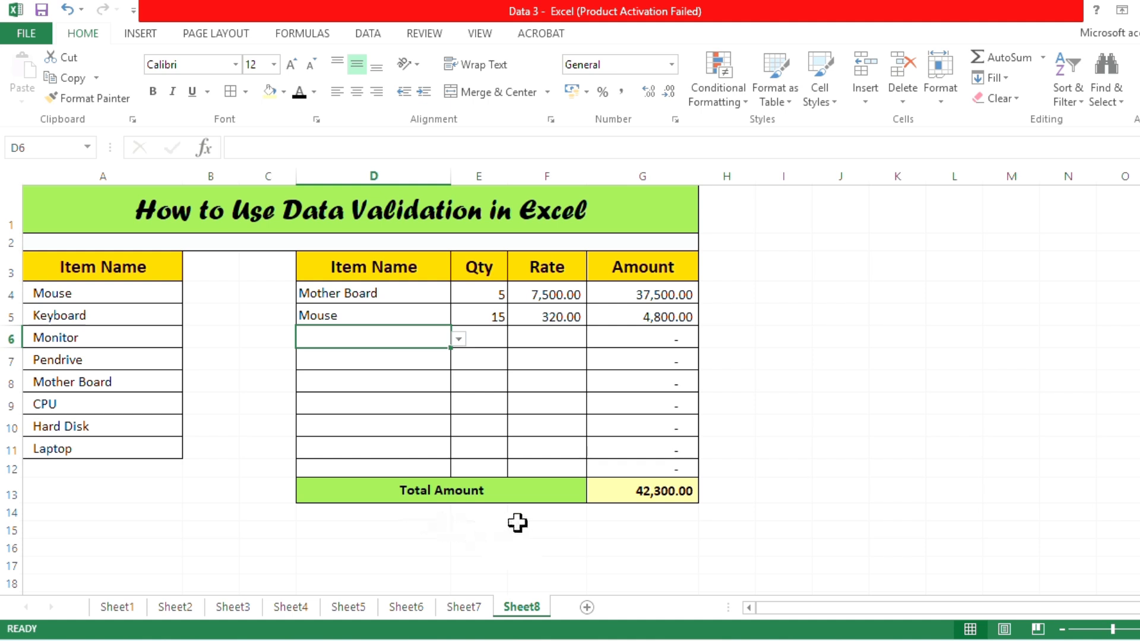
{"action": "left_click_drag", "start_coordinate": [415, 512], "coordinate": [529, 527]}
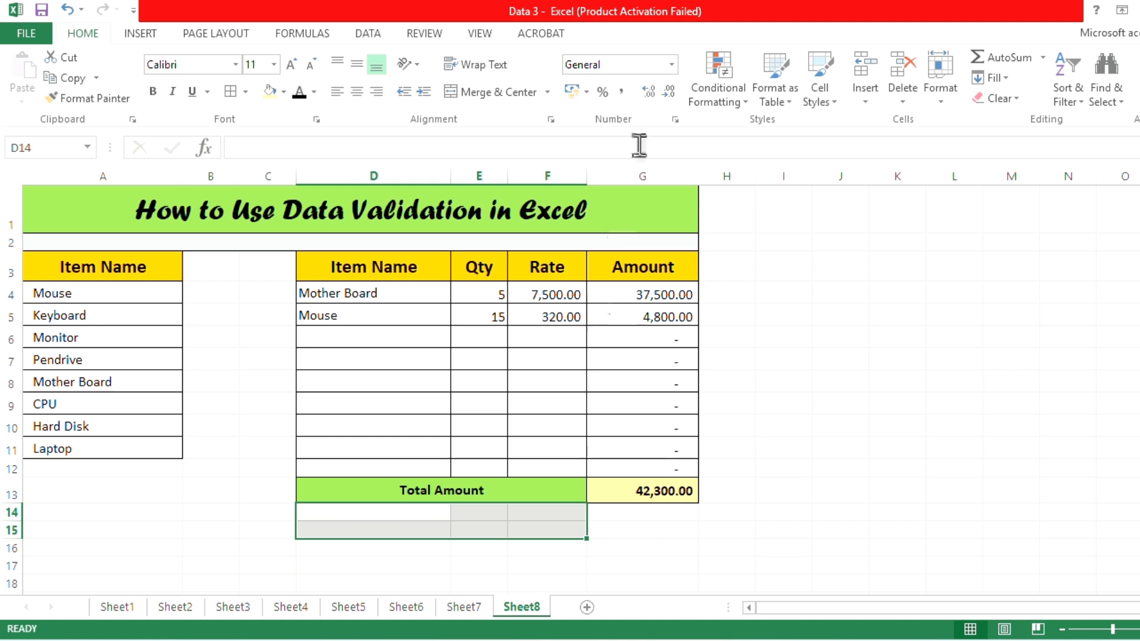
{"action": "left_click", "coordinate": [547, 92]}
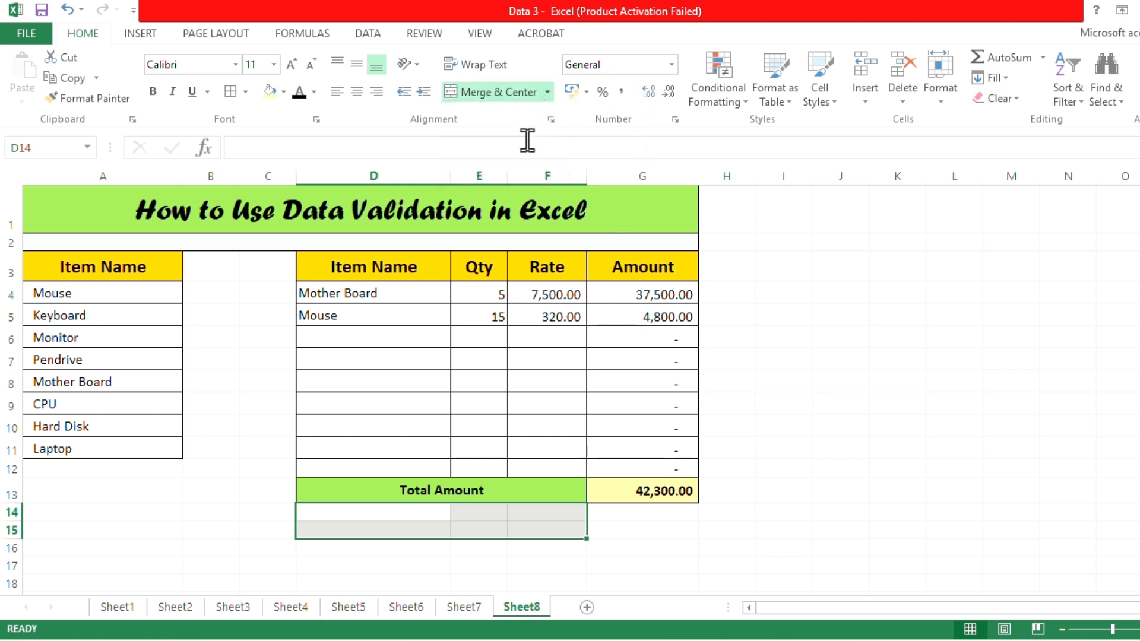
{"action": "left_click", "coordinate": [843, 447]}
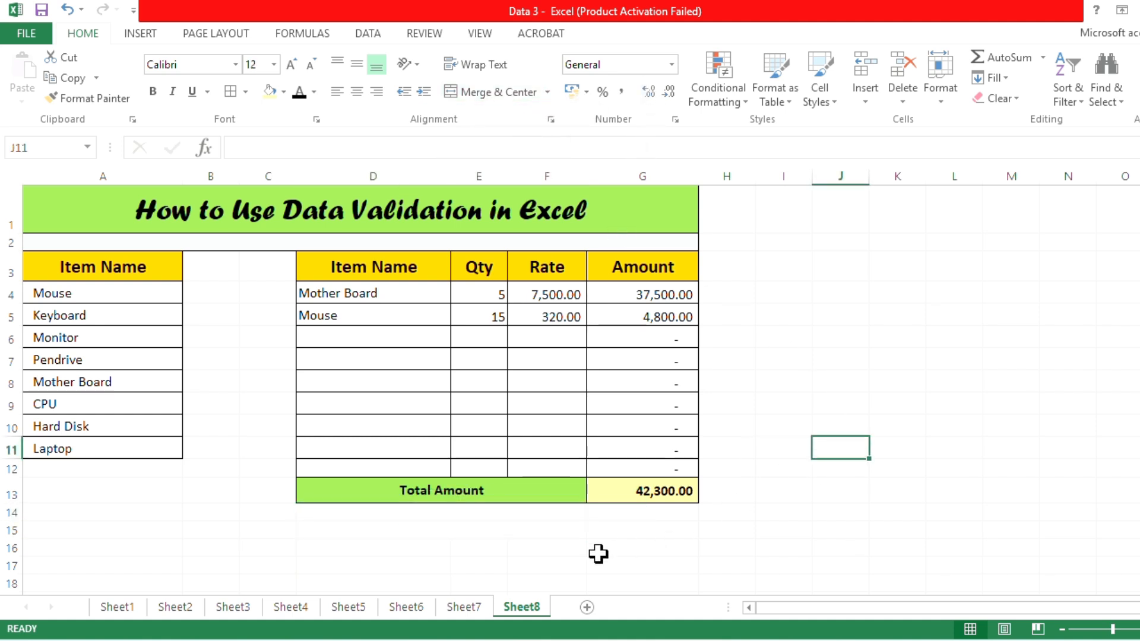
- Apply a very light blue fill and all borders to the merged blank cells D14:F14 and D15:F15 below Total Amount
{"action": "left_click", "coordinate": [466, 520]}
{"action": "left_click_drag", "start_coordinate": [468, 521], "coordinate": [471, 527]}
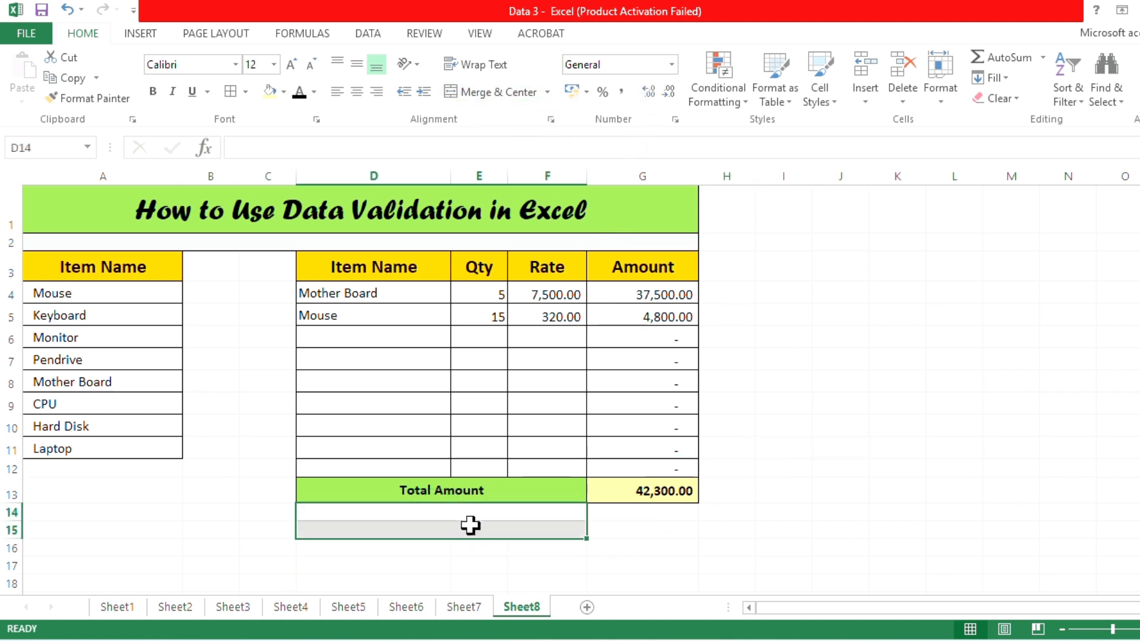
{"action": "left_click", "coordinate": [284, 92]}
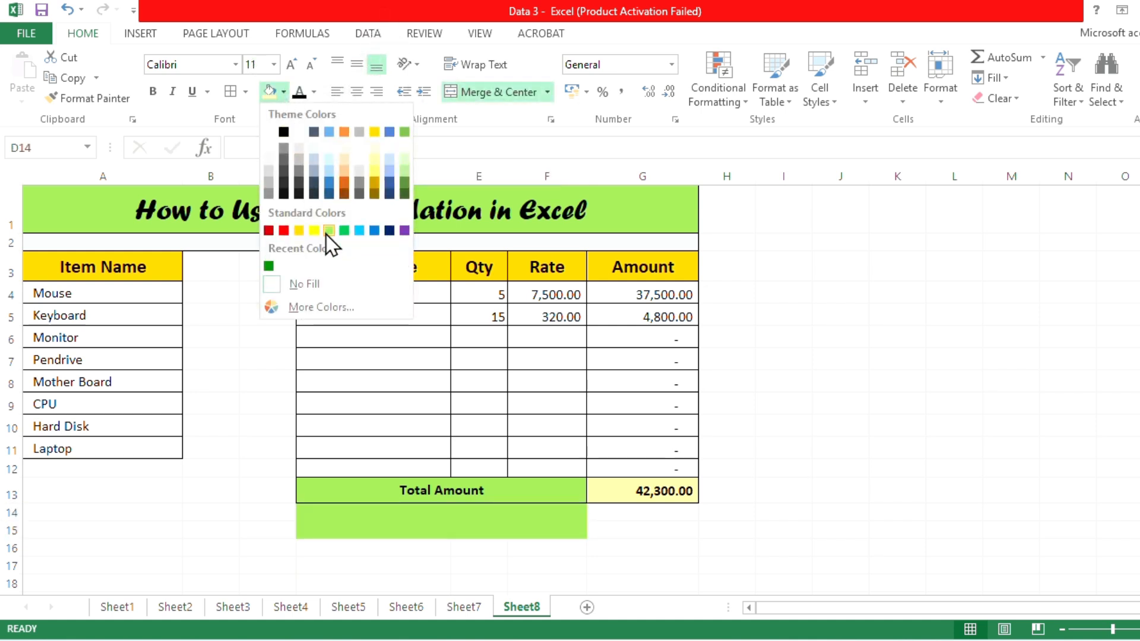
{"action": "left_click", "coordinate": [326, 151]}
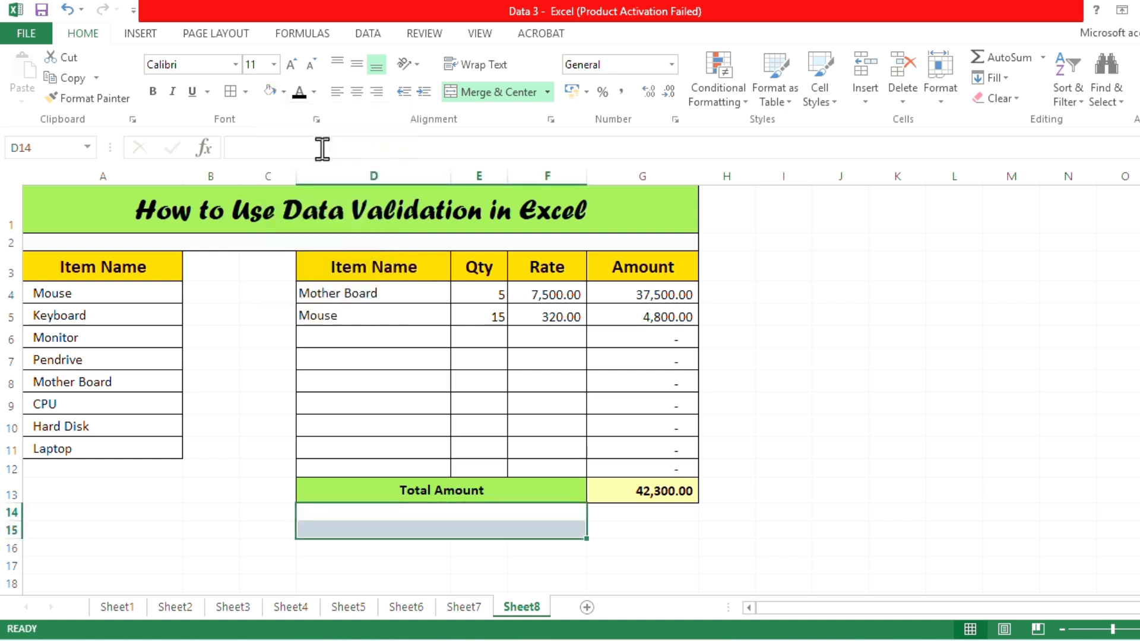
{"action": "left_click", "coordinate": [231, 93]}
{"action": "left_click", "coordinate": [125, 527]}
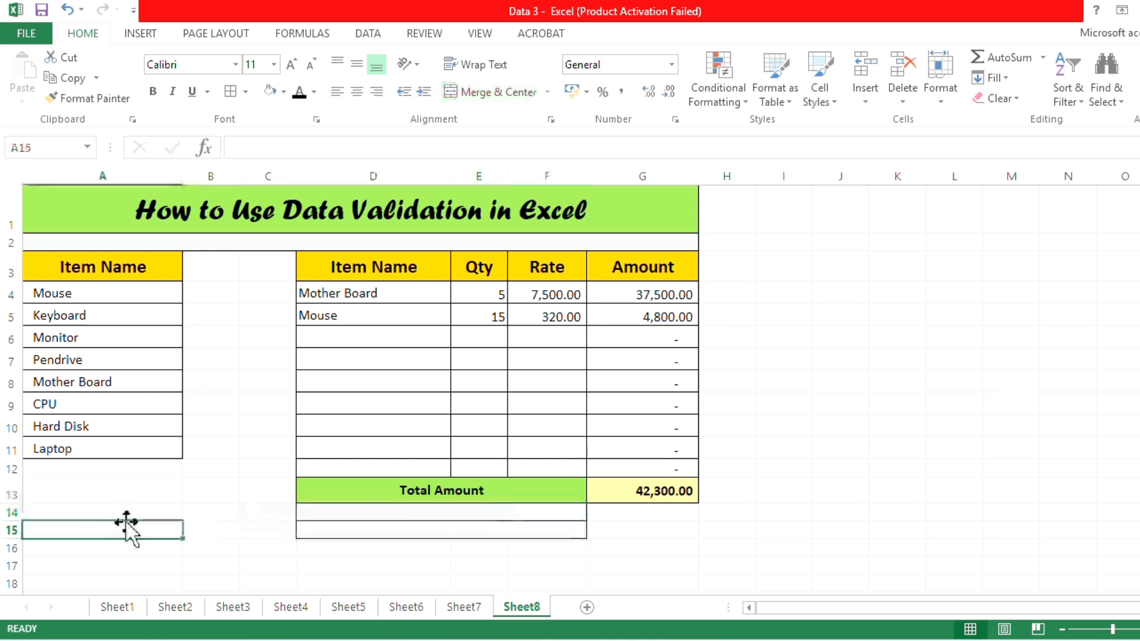
{"action": "left_click_drag", "start_coordinate": [13, 512], "coordinate": [12, 539]}
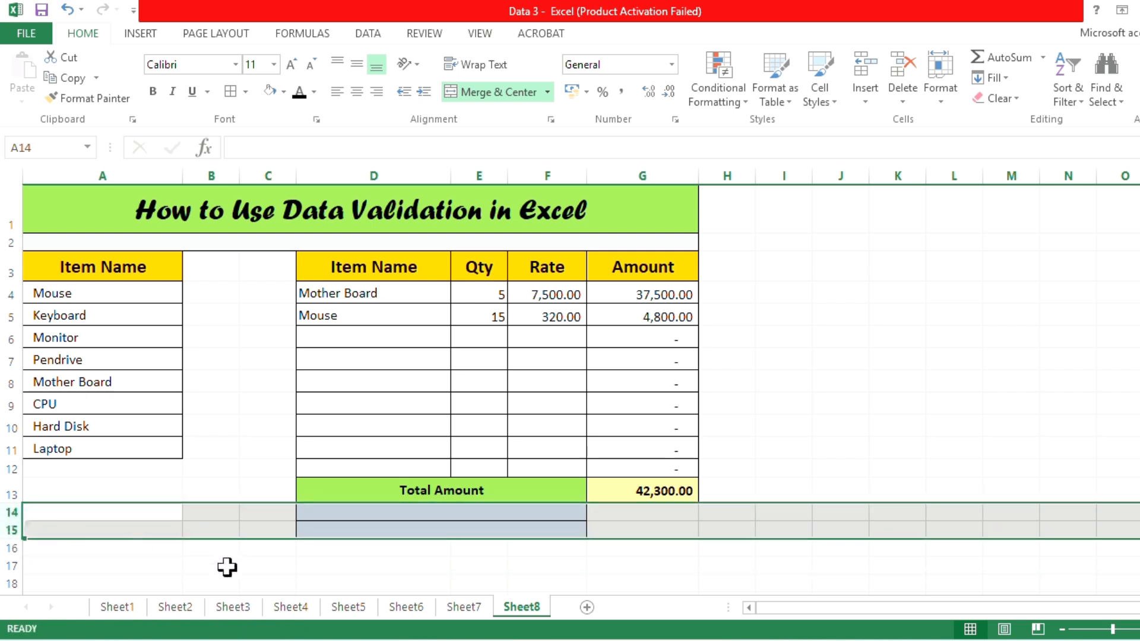
{"action": "left_click", "coordinate": [267, 565]}
- Enter the tax labels CGST 9% in D14 and SGST 9% in D15
{"action": "left_click", "coordinate": [361, 514]}
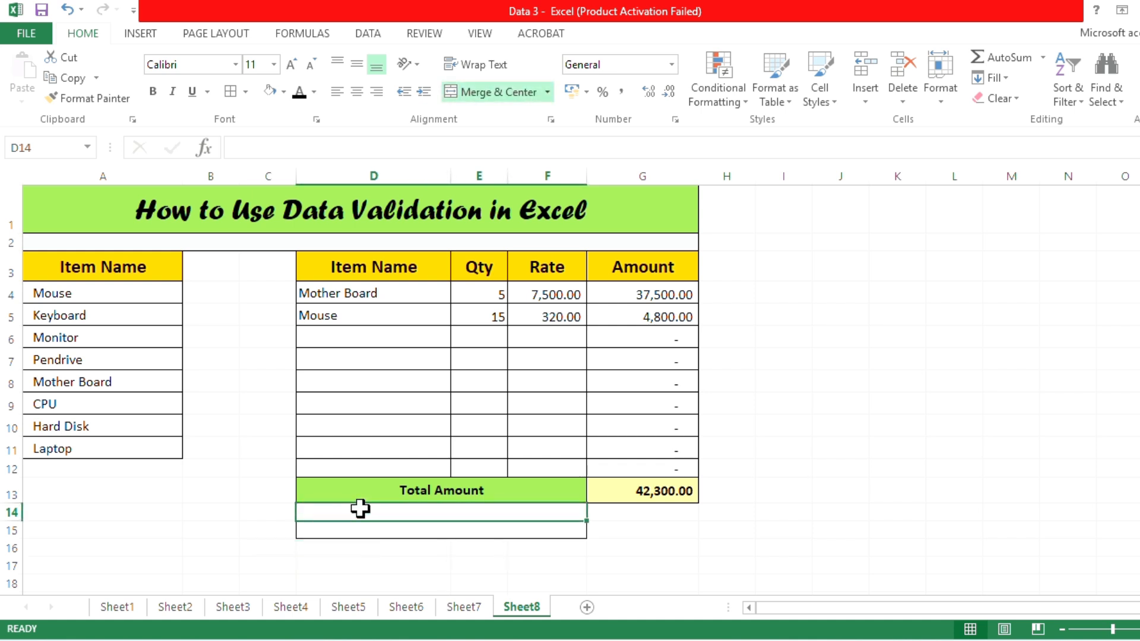
{"action": "double_click", "coordinate": [360, 509]}
{"action": "type", "text": "CGST 9%"}
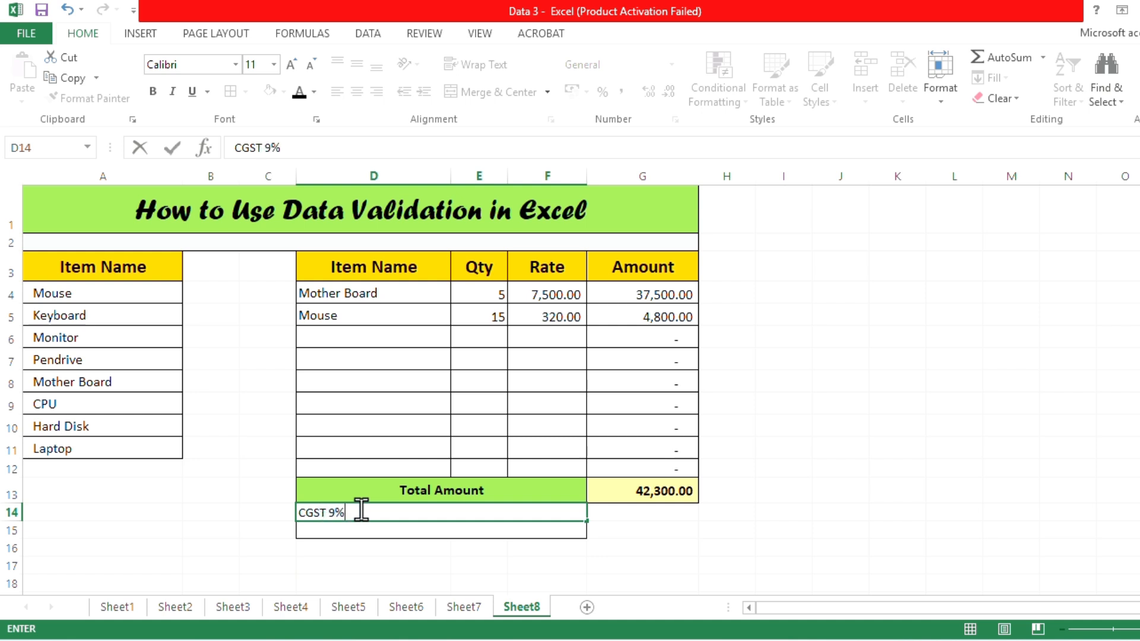
{"action": "key", "text": "Return"}
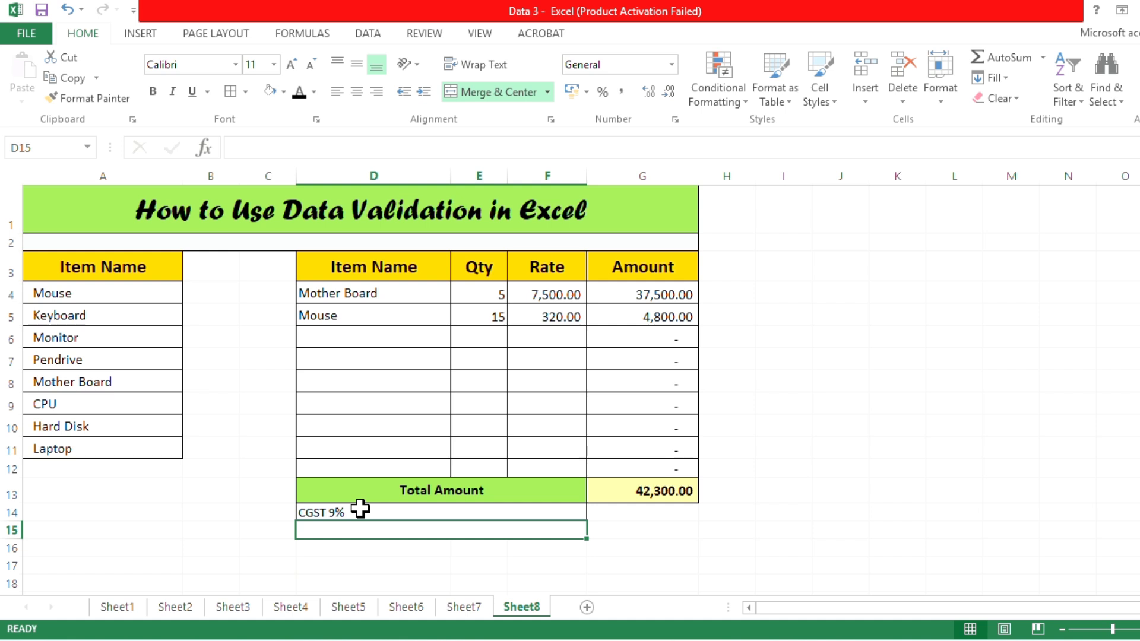
{"action": "type", "text": "SGST 9%"}
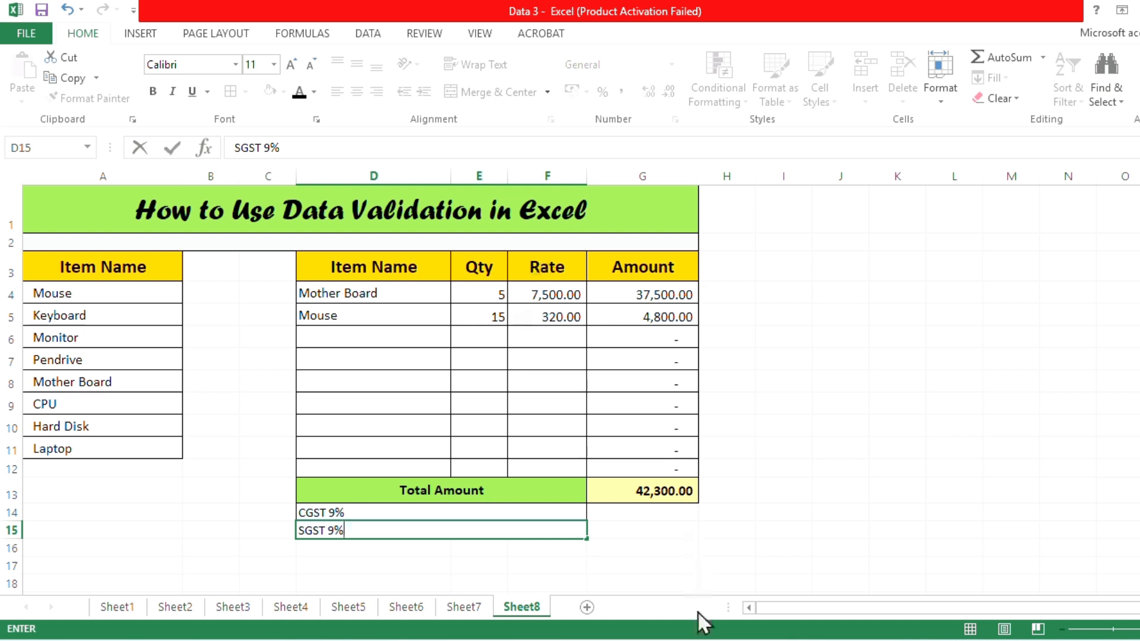
{"action": "left_click", "coordinate": [678, 561]}
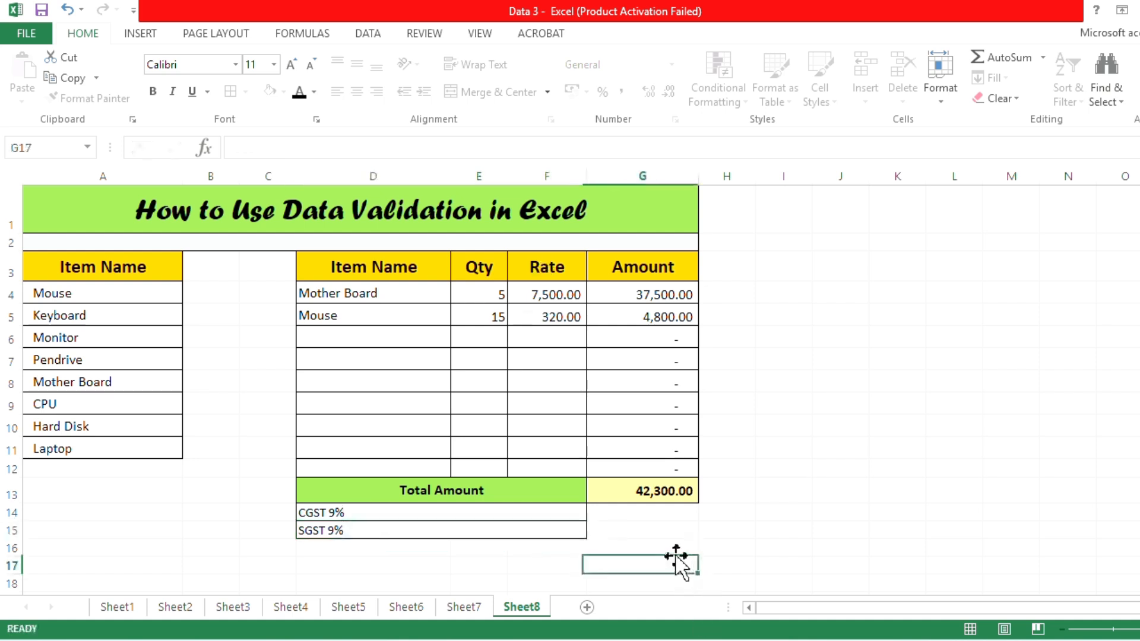
- Center the CGST and SGST labels in D14:D15 horizontally and vertically and make them bold
{"action": "left_click_drag", "start_coordinate": [481, 522], "coordinate": [474, 532]}
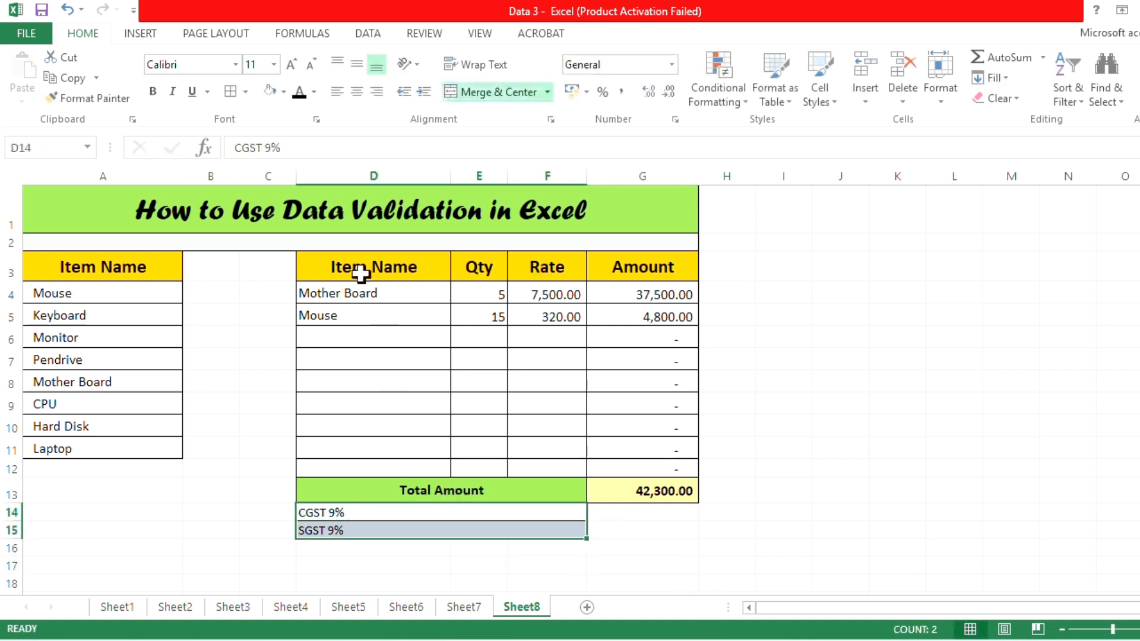
{"action": "left_click", "coordinate": [357, 92]}
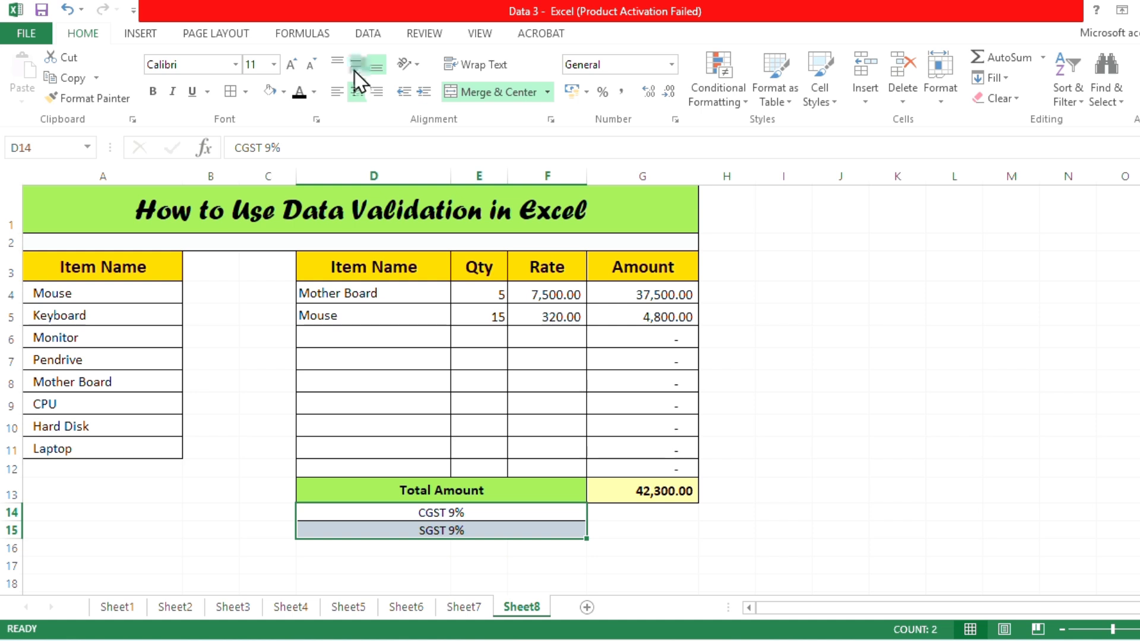
{"action": "left_click", "coordinate": [357, 63]}
{"action": "left_click", "coordinate": [156, 94]}
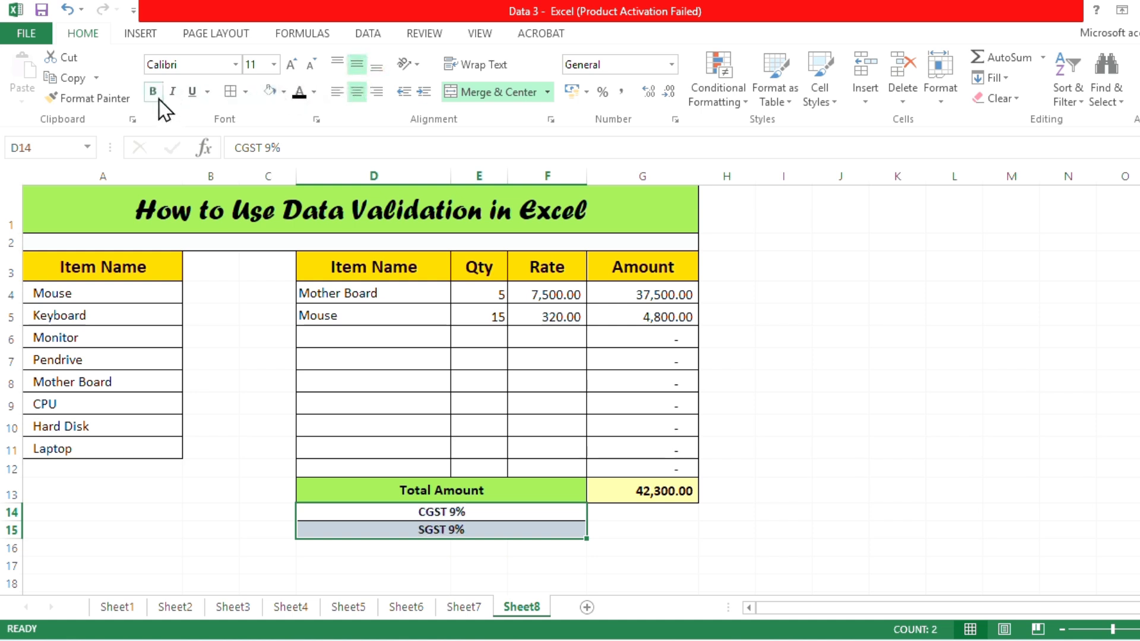
- Apply a light yellow fill and all borders to the tax amount cells G14:G15
{"action": "left_click_drag", "start_coordinate": [652, 514], "coordinate": [647, 528]}
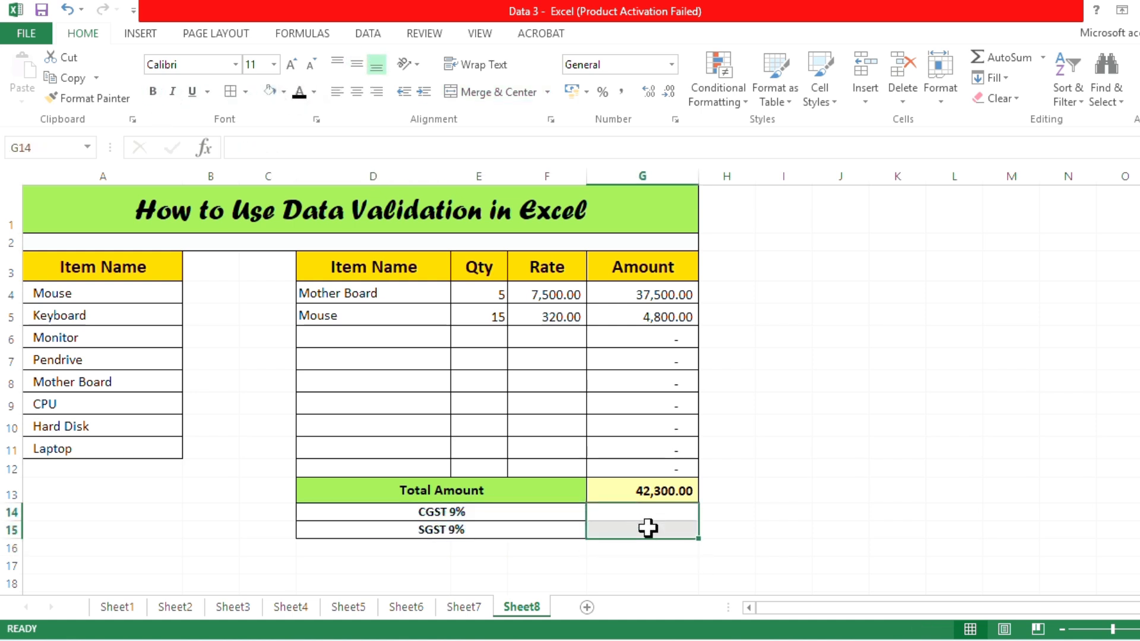
{"action": "left_click", "coordinate": [285, 91]}
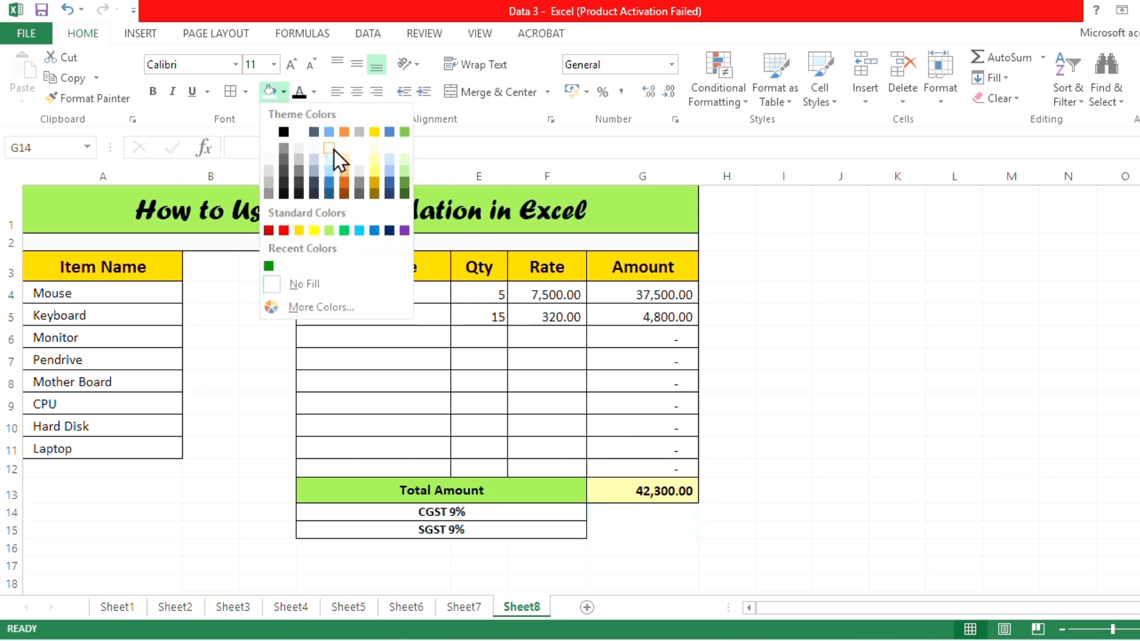
{"action": "left_click", "coordinate": [372, 147]}
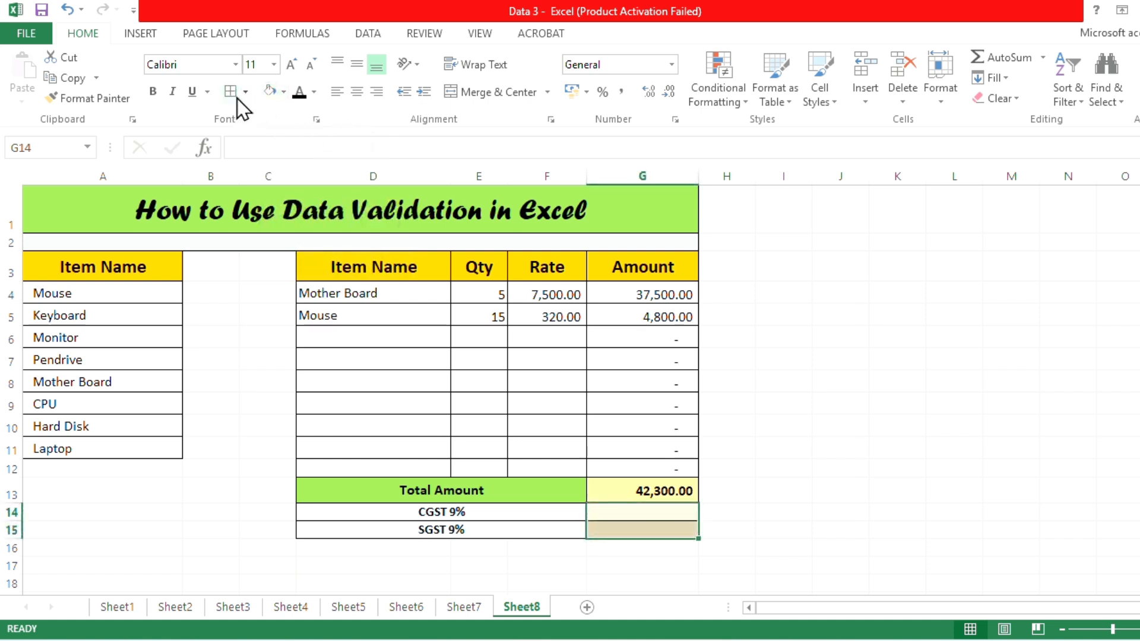
{"action": "left_click", "coordinate": [782, 487]}
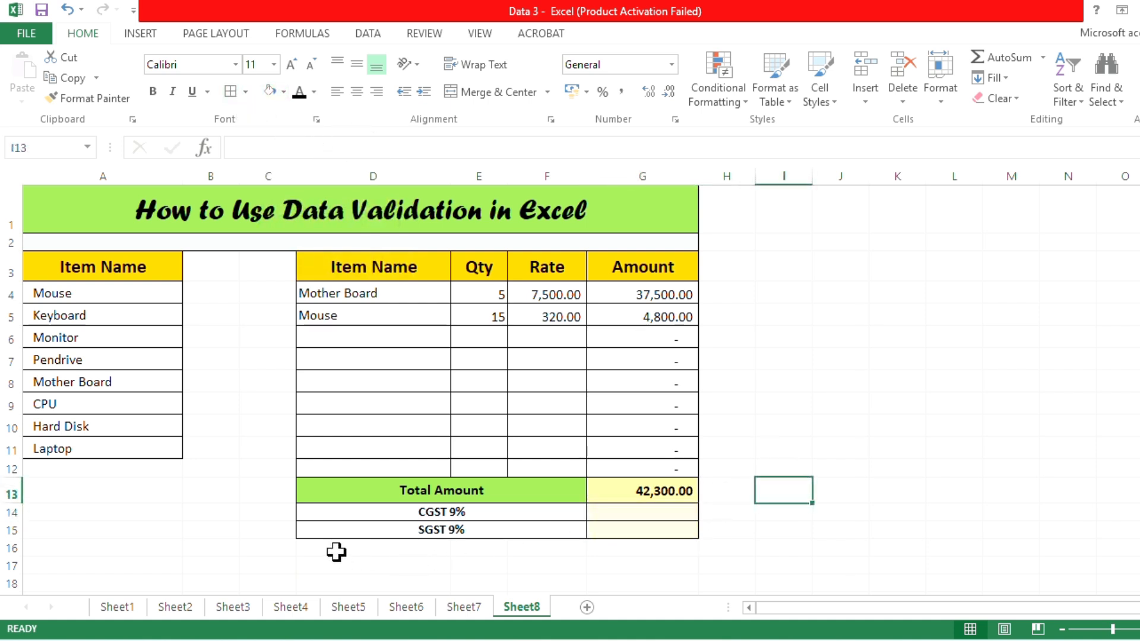
- Make row 16 taller, and merge and center cells D16:F16
{"action": "left_click_drag", "start_coordinate": [13, 537], "coordinate": [15, 564]}
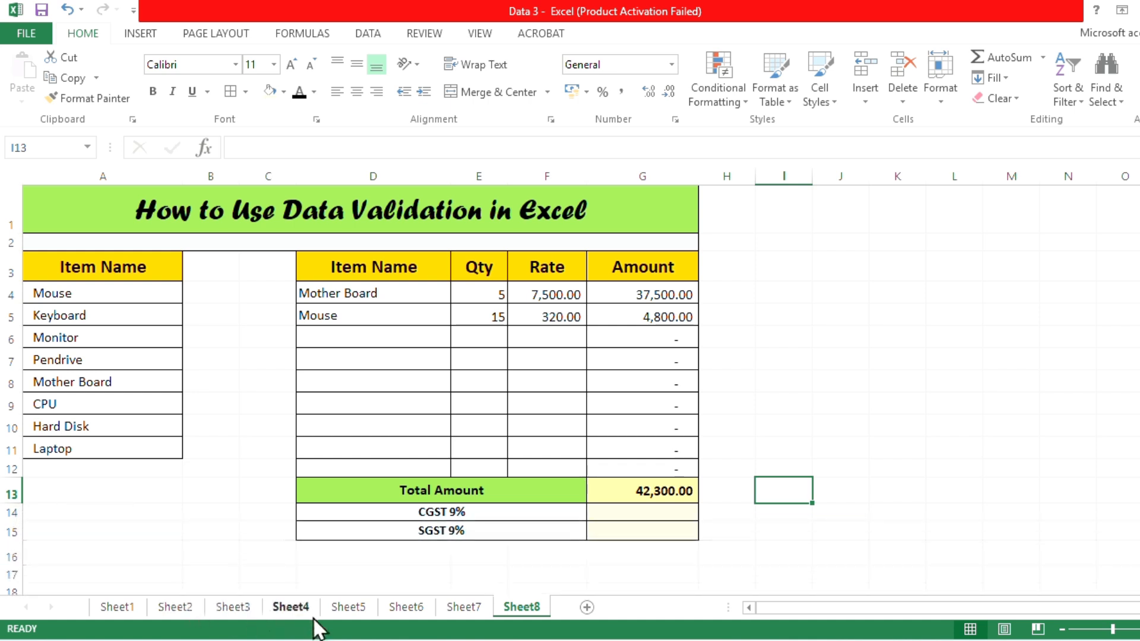
{"action": "left_click_drag", "start_coordinate": [380, 549], "coordinate": [527, 557]}
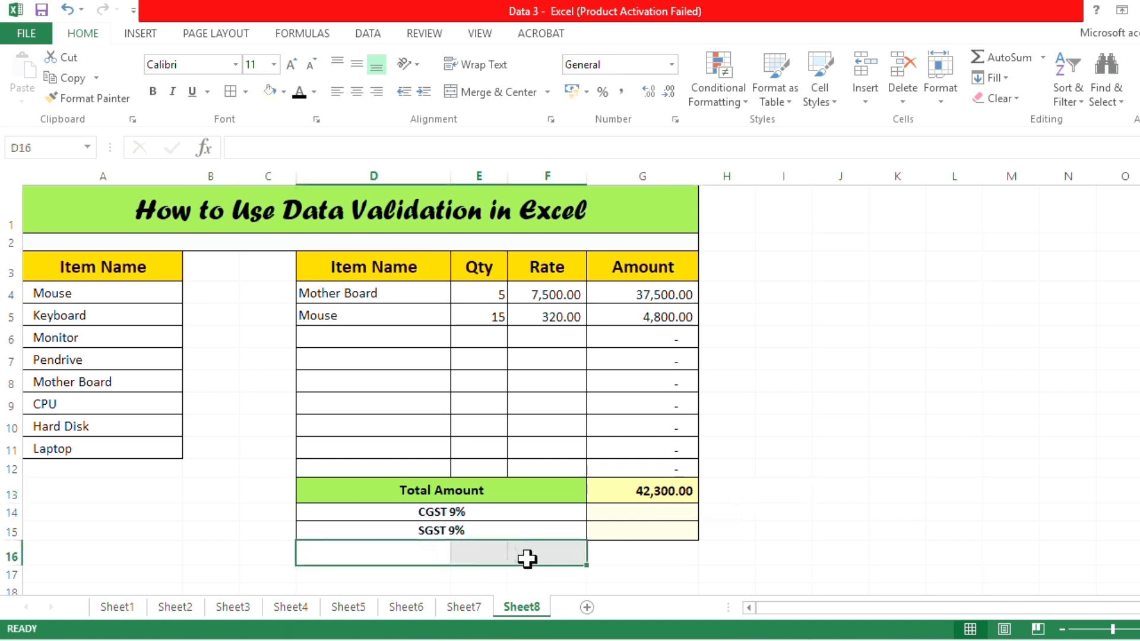
{"action": "left_click", "coordinate": [488, 93]}
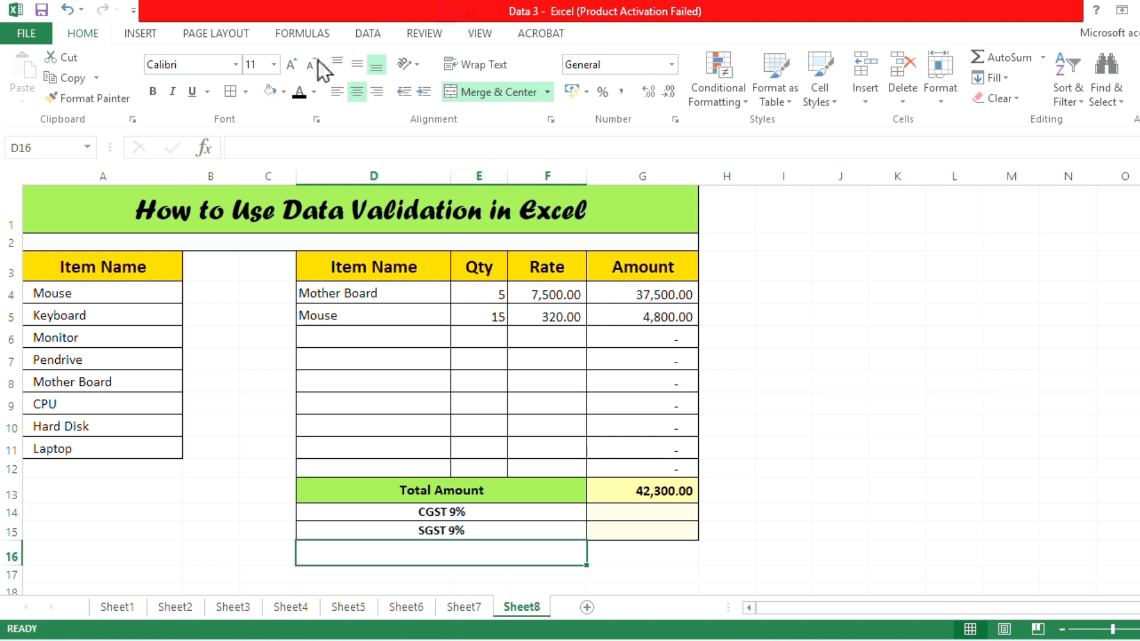
- Fill the merged D16:F16 cell with a very pale cream and G16 with light green, and add borders to both
{"action": "left_click", "coordinate": [284, 92]}
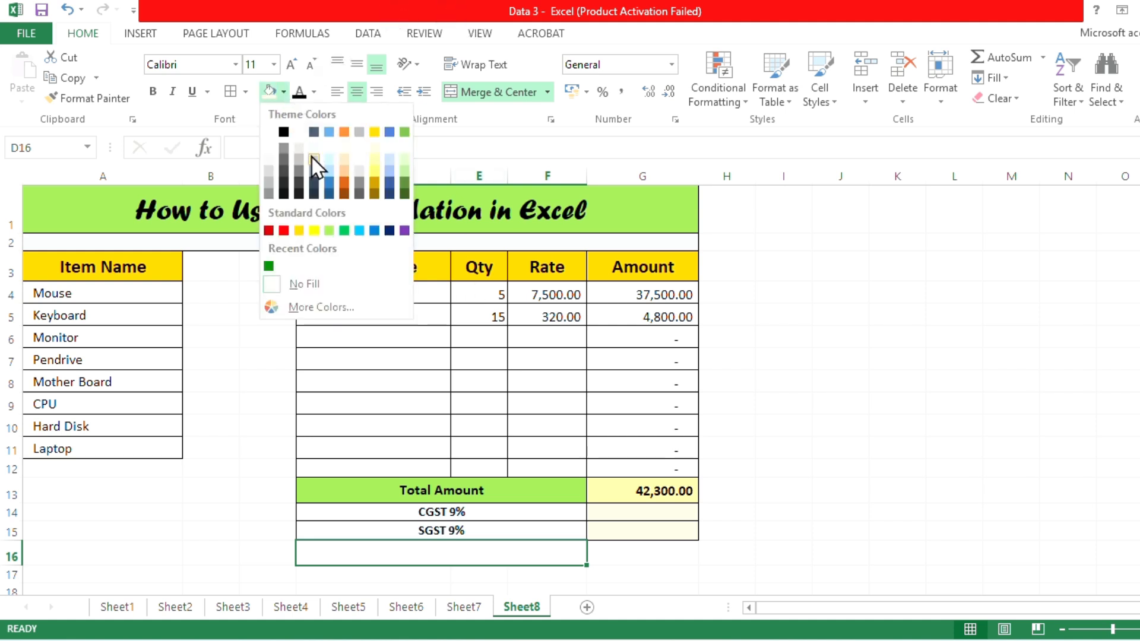
{"action": "left_click", "coordinate": [343, 152]}
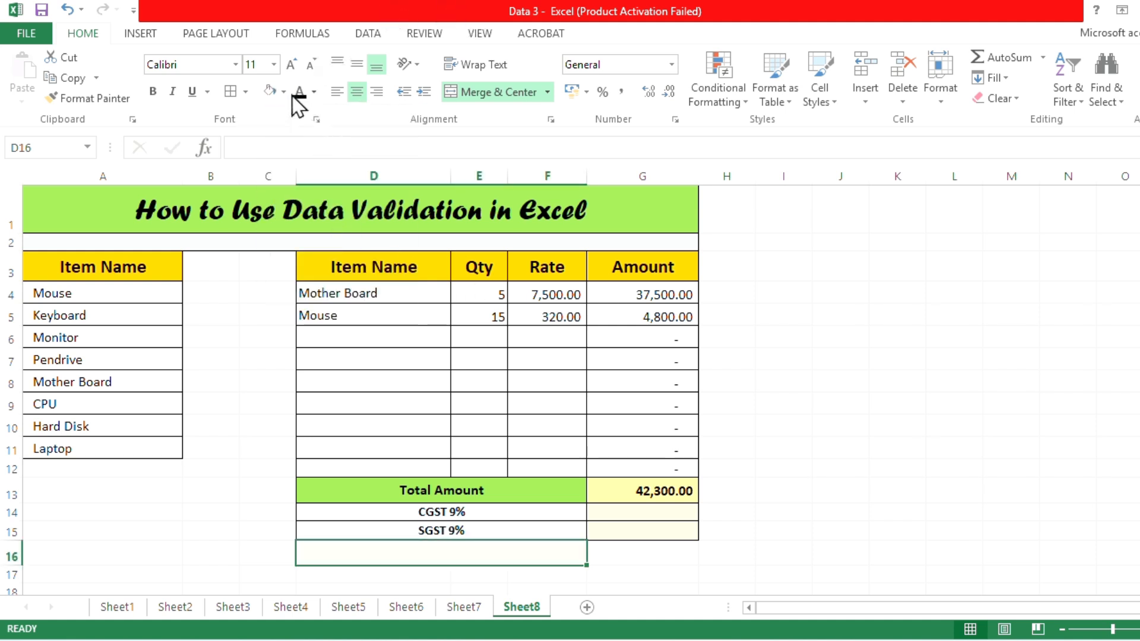
{"action": "left_click", "coordinate": [619, 550]}
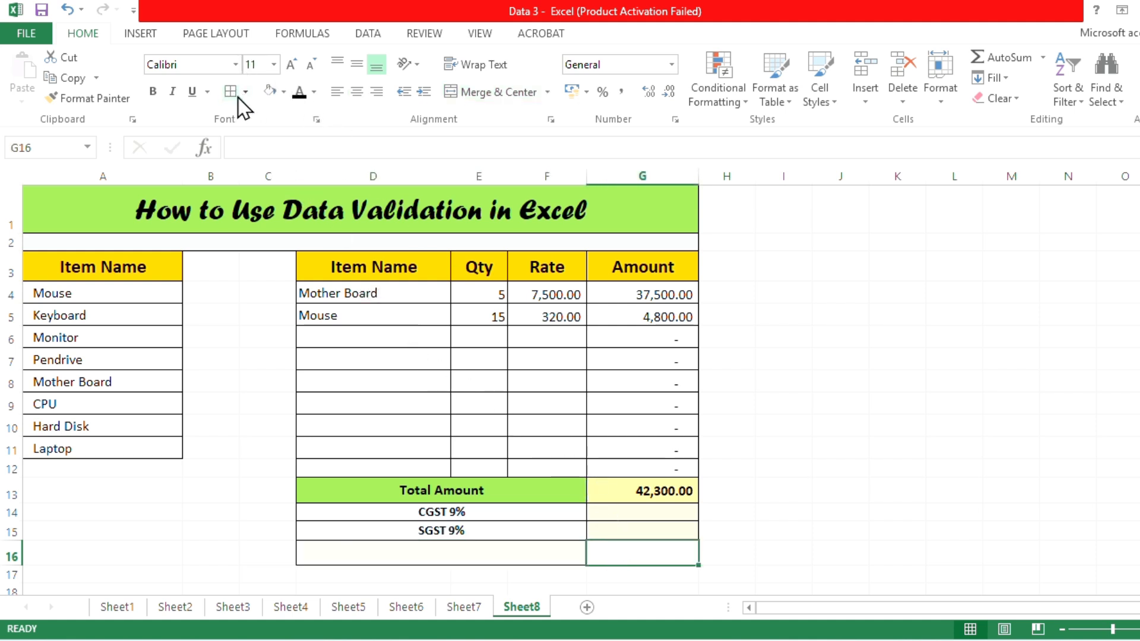
{"action": "left_click", "coordinate": [284, 92]}
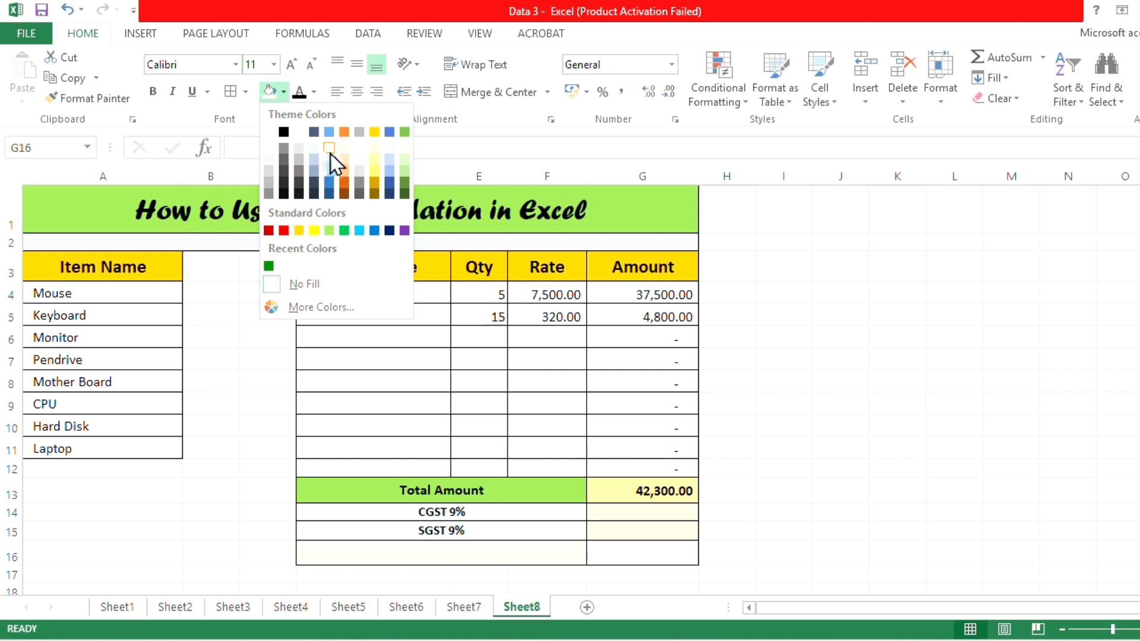
{"action": "left_click", "coordinate": [405, 159]}
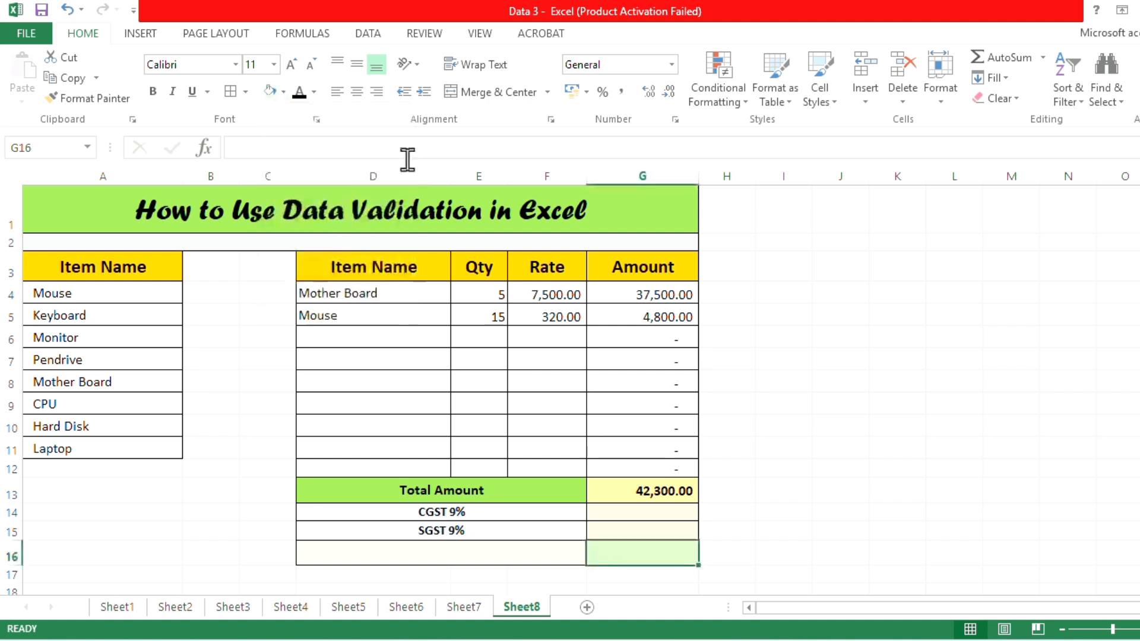
{"action": "left_click", "coordinate": [776, 432]}
{"action": "left_click", "coordinate": [627, 557]}
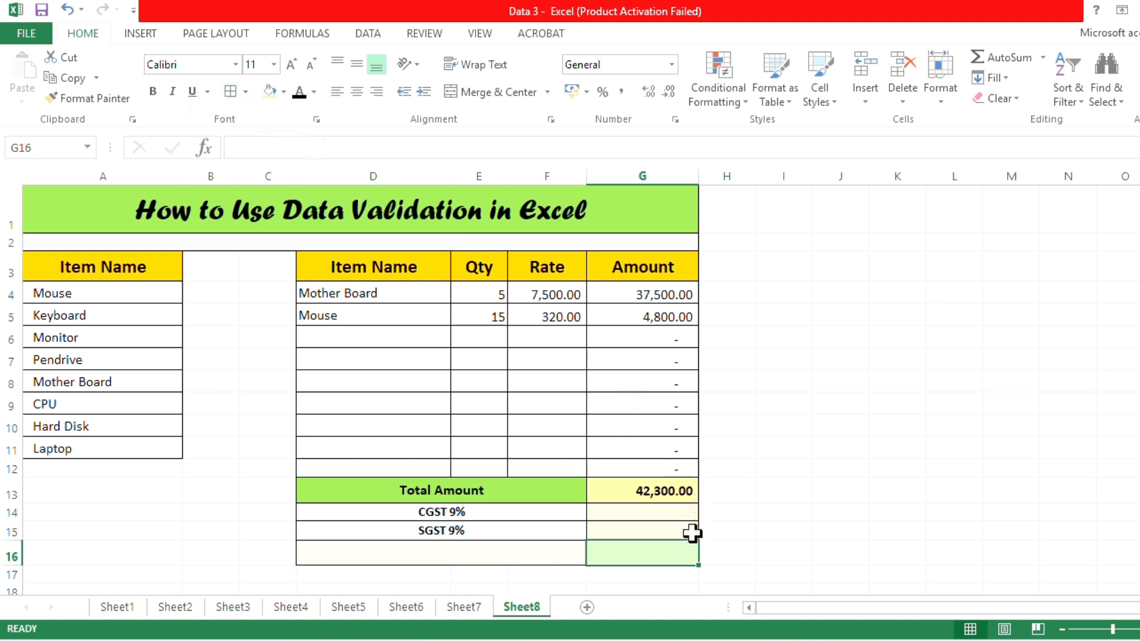
- Apply bold formatting to the tax amount cells G14:G15
{"action": "left_click_drag", "start_coordinate": [675, 515], "coordinate": [671, 529]}
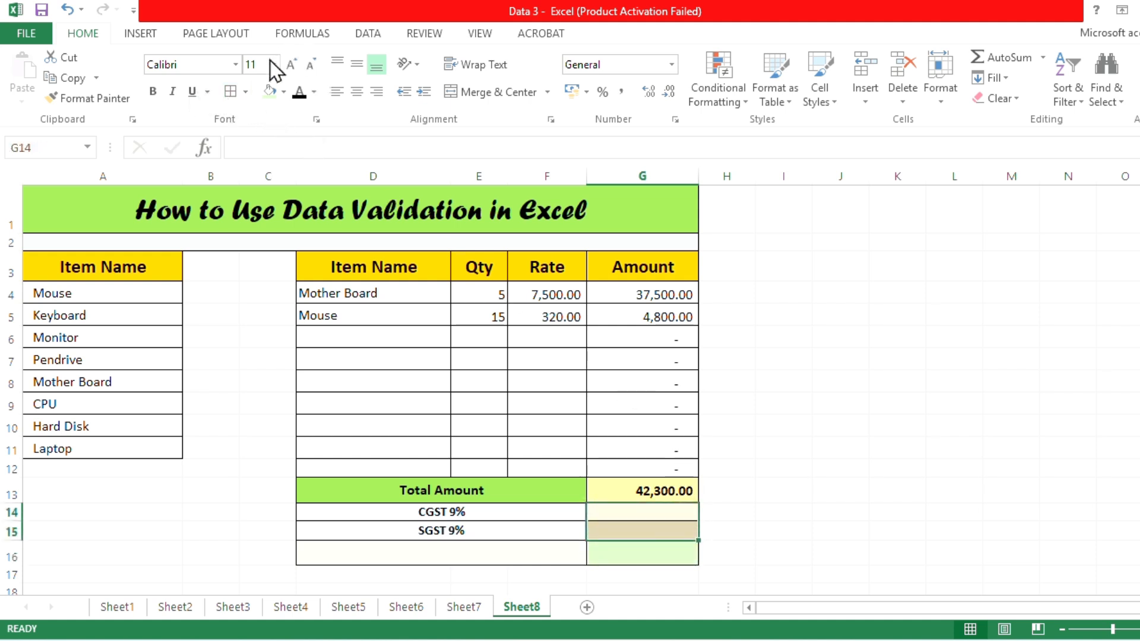
{"action": "left_click", "coordinate": [153, 91]}
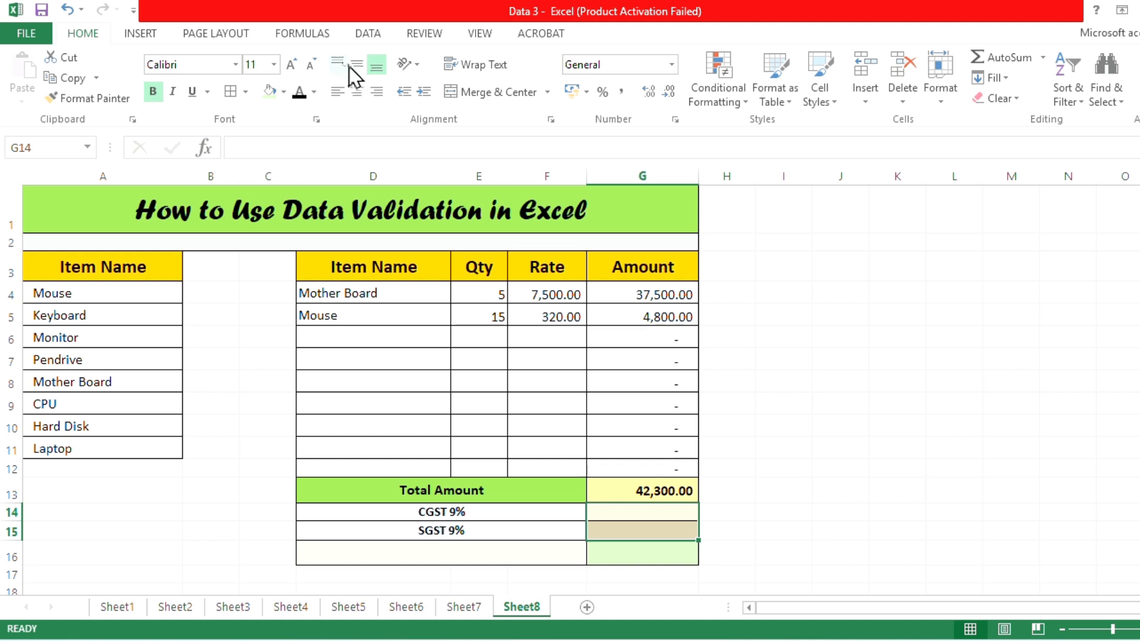
{"action": "left_click", "coordinate": [807, 380]}
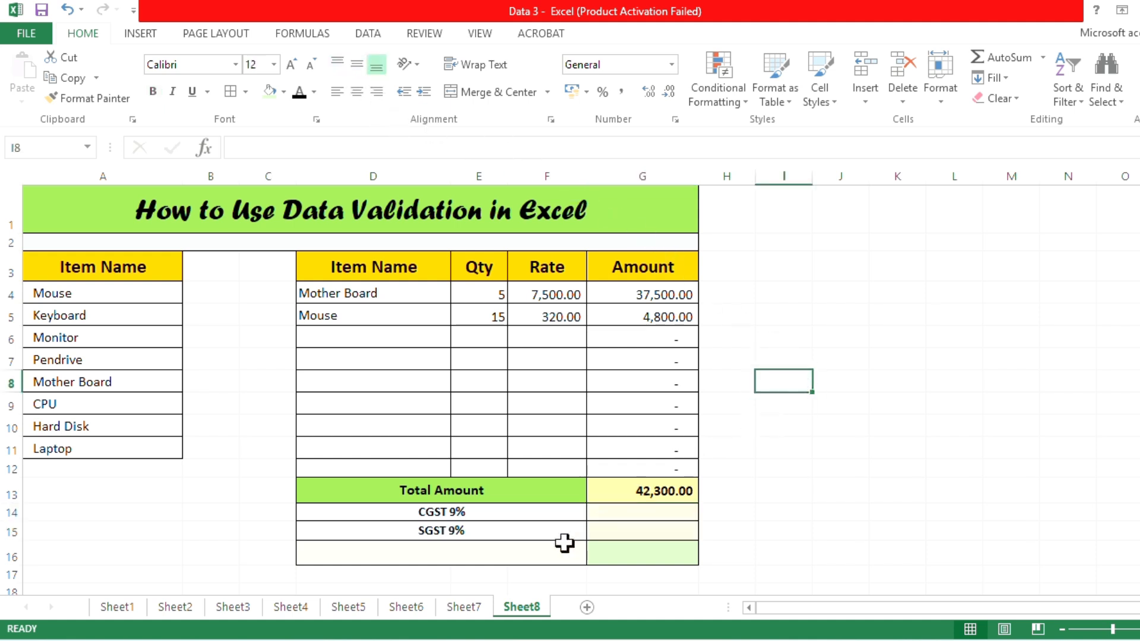
- Enter the label Gran Total in the merged D16:F16 cell
{"action": "left_click", "coordinate": [472, 554]}
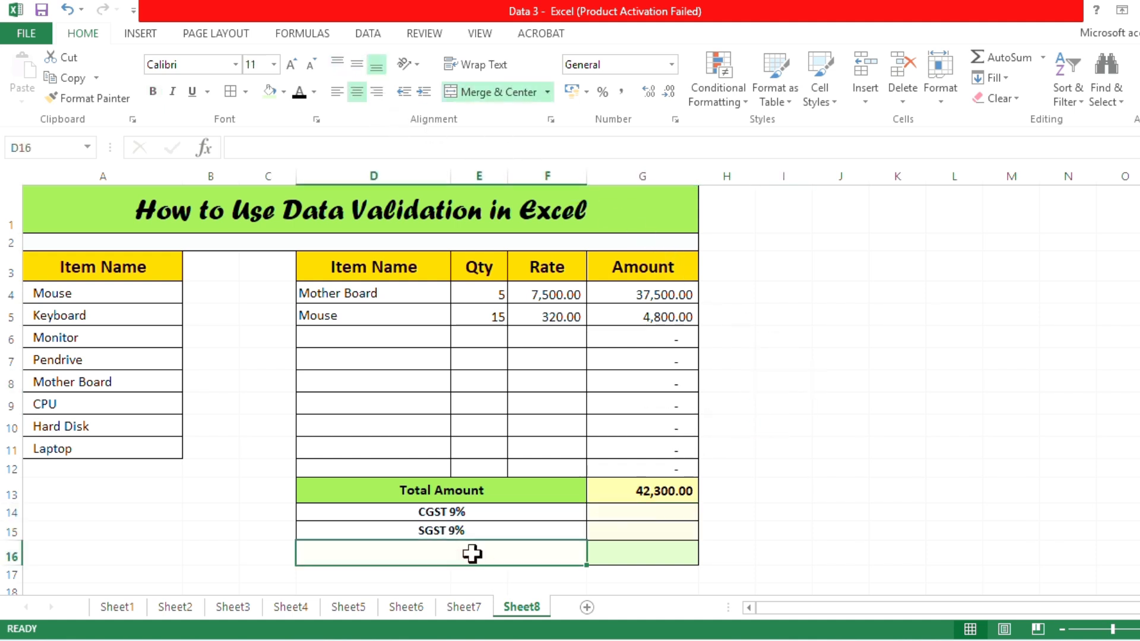
{"action": "type", "text": "Gr"}
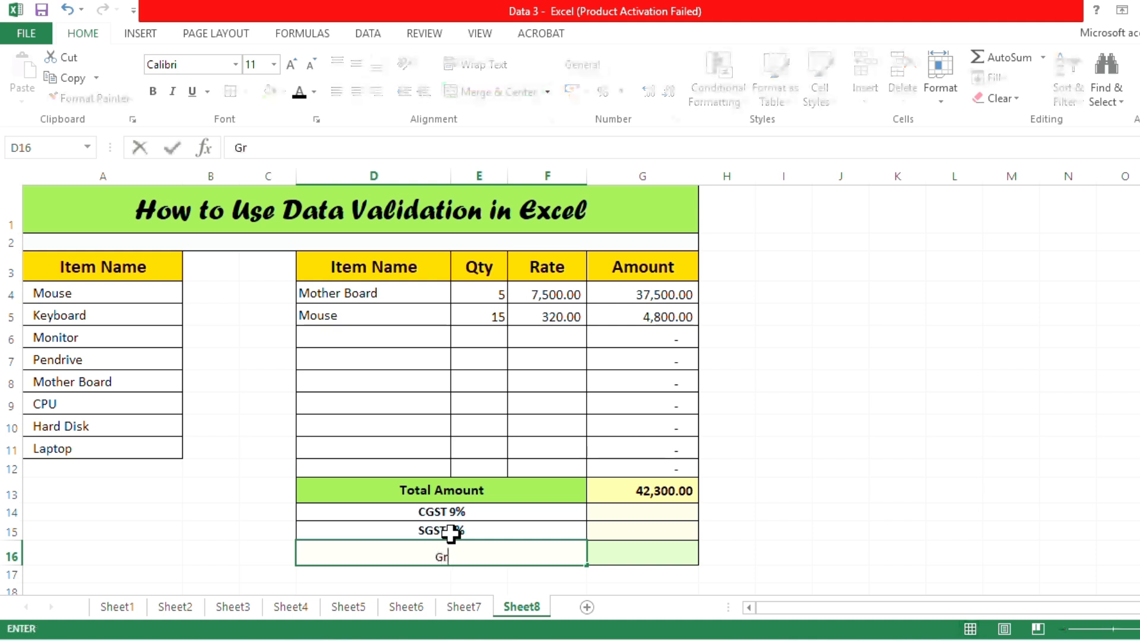
{"action": "type", "text": "an Total"}
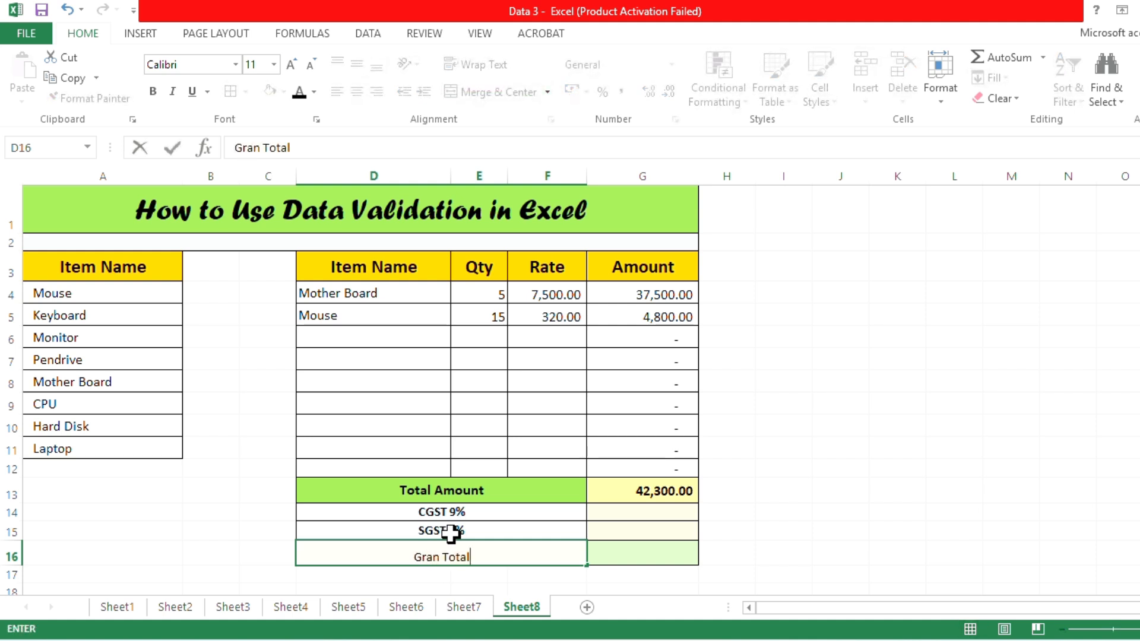
{"action": "key", "text": "ctrl+Return"}
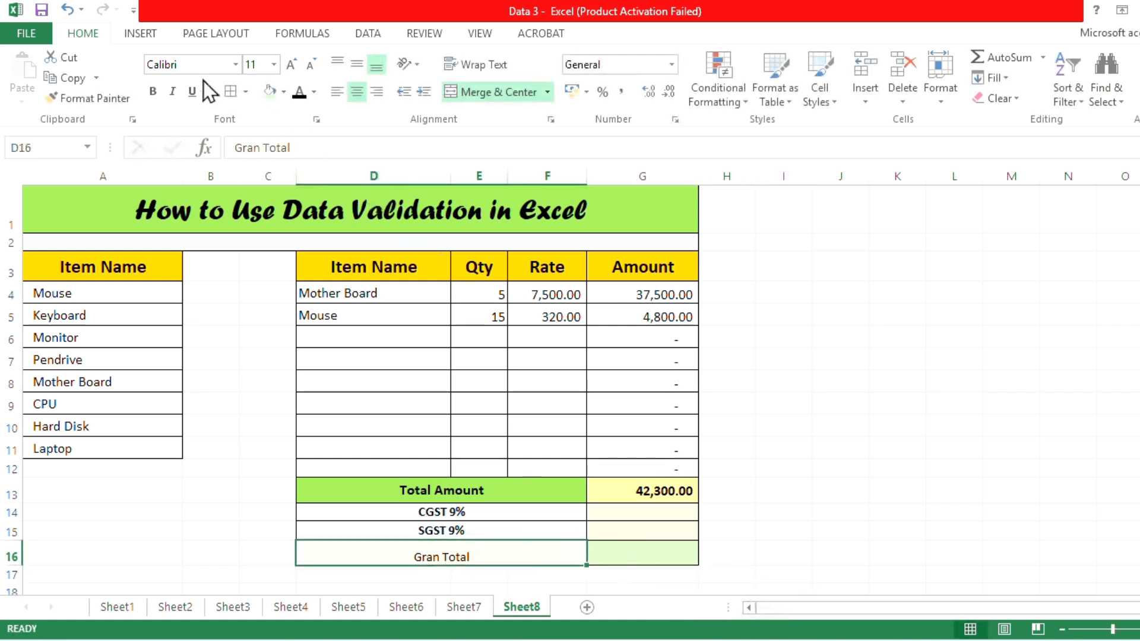
- Make the Gran Total label bold, set its font size to 14 and align it to the vertical middle
{"action": "left_click", "coordinate": [153, 92]}
{"action": "left_click", "coordinate": [291, 64]}
{"action": "left_click", "coordinate": [291, 64]}
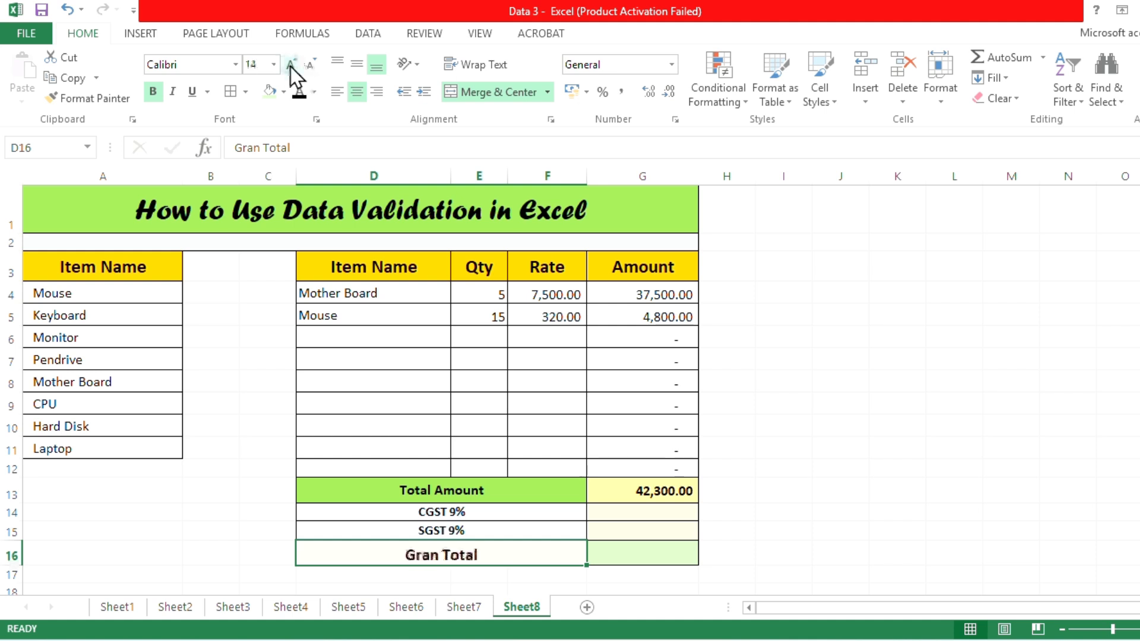
{"action": "left_click", "coordinate": [357, 64]}
{"action": "left_click", "coordinate": [907, 455]}
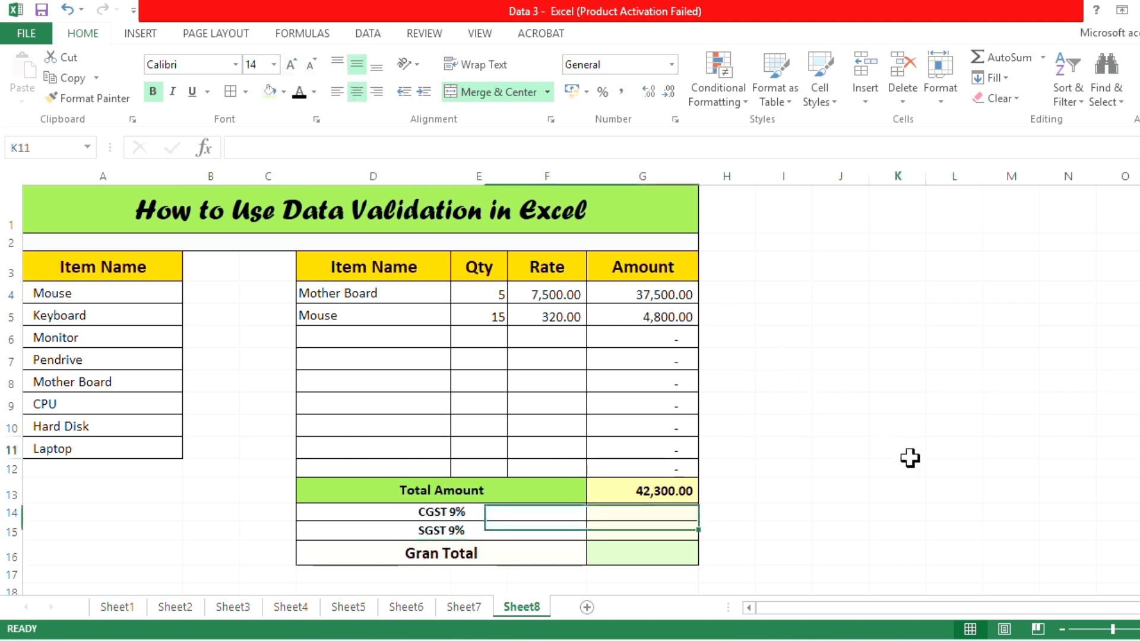
- Correct the D16 label to Grand Total, and set cell G16 to font size 14 with middle vertical alignment
{"action": "double_click", "coordinate": [440, 558]}
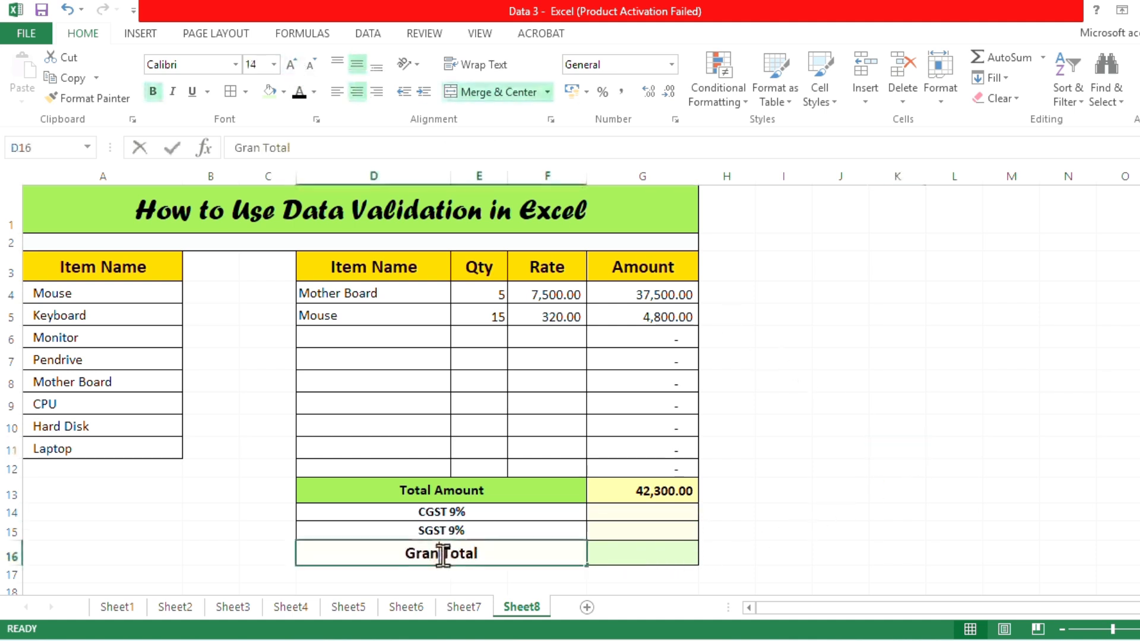
{"action": "type", "text": "d"}
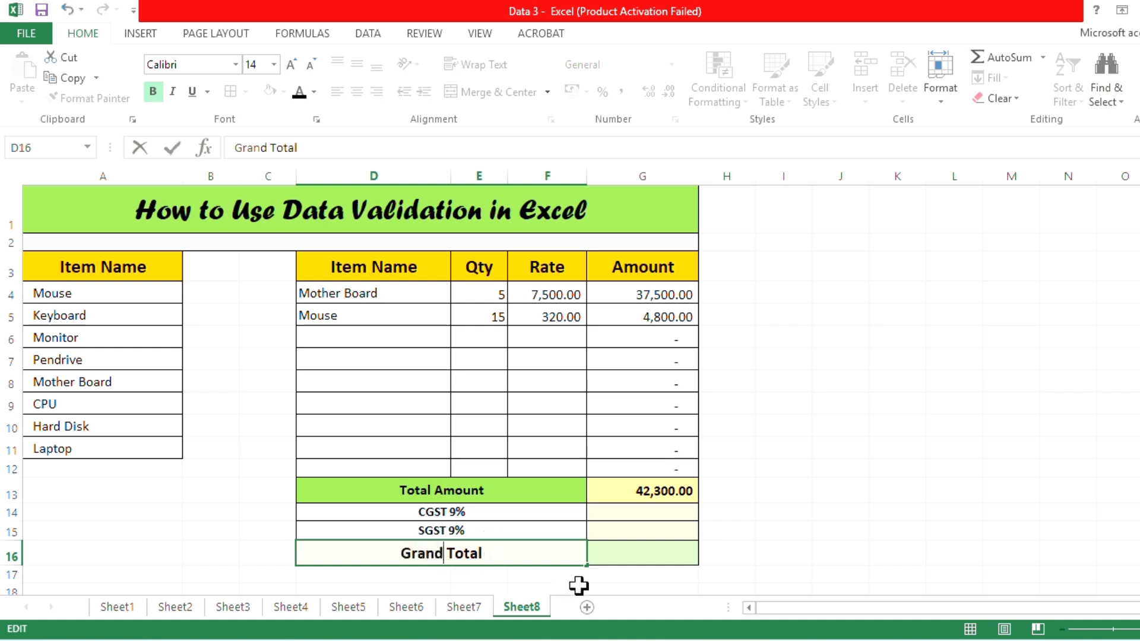
{"action": "left_click", "coordinate": [613, 555]}
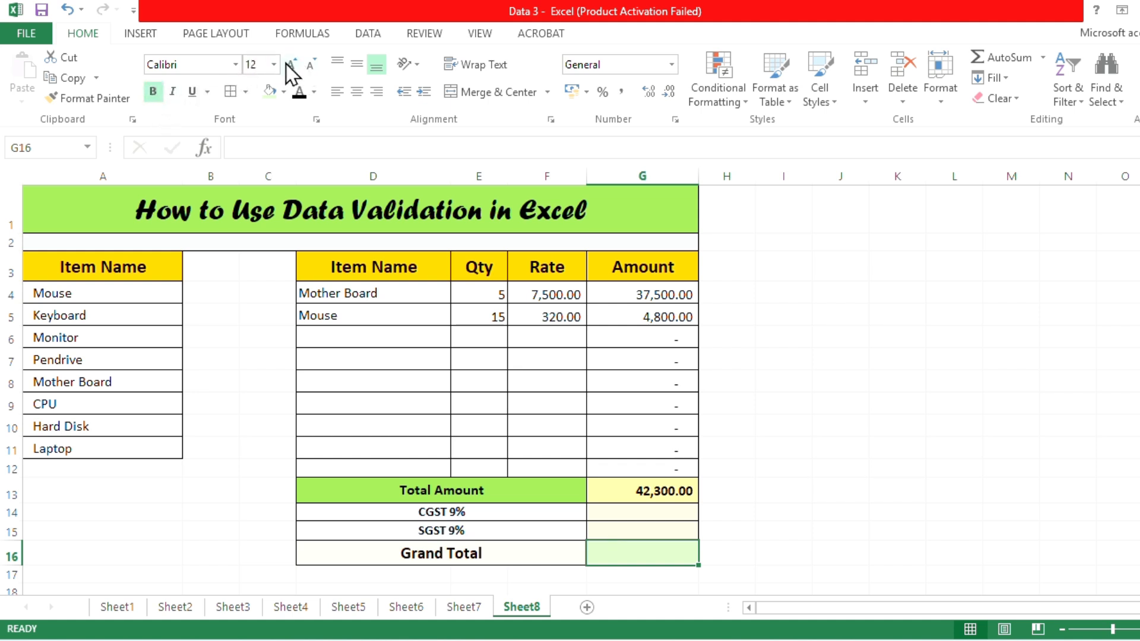
{"action": "left_click", "coordinate": [356, 64]}
{"action": "left_click", "coordinate": [787, 460]}
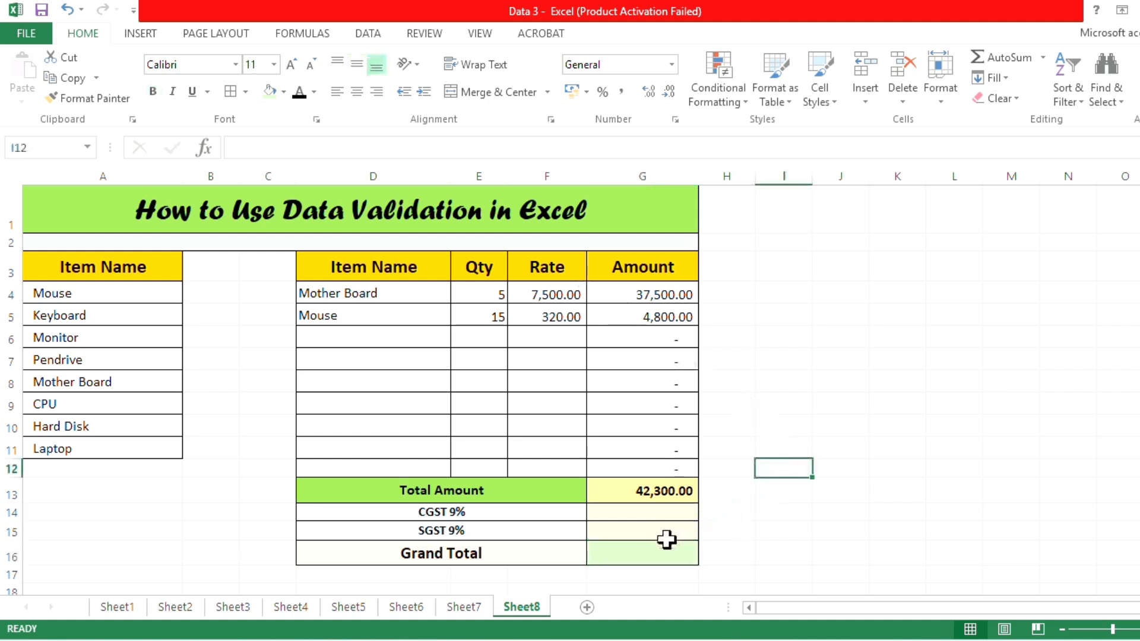
- Calculate the CGST amount in G14 with the formula =G13*9%
{"action": "left_click", "coordinate": [659, 513]}
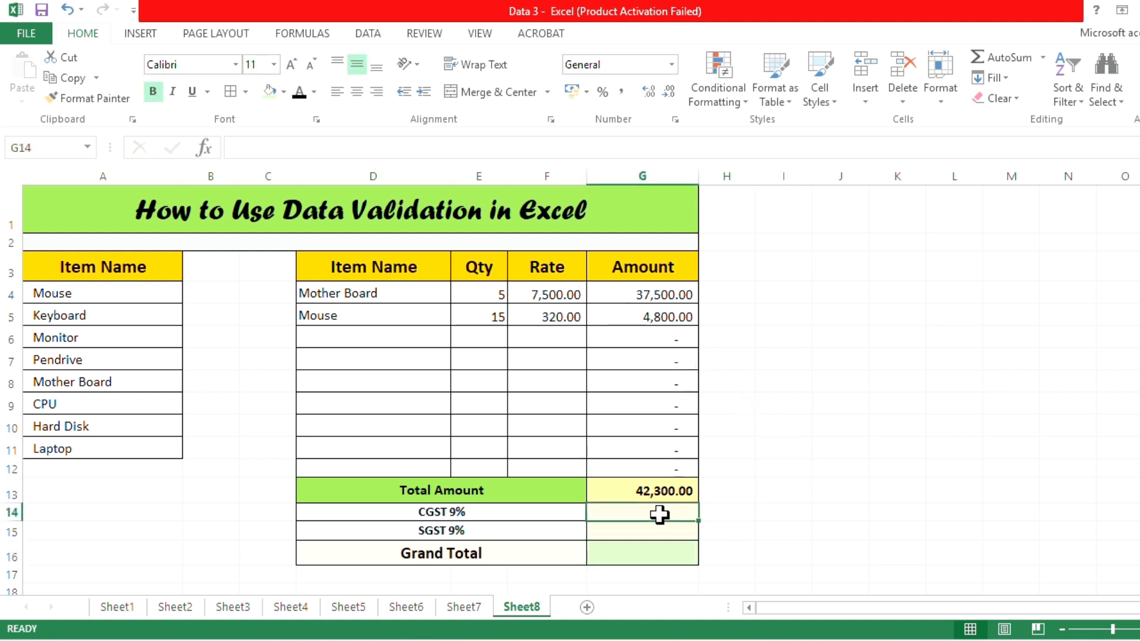
{"action": "type", "text": "="}
{"action": "left_click", "coordinate": [664, 494]}
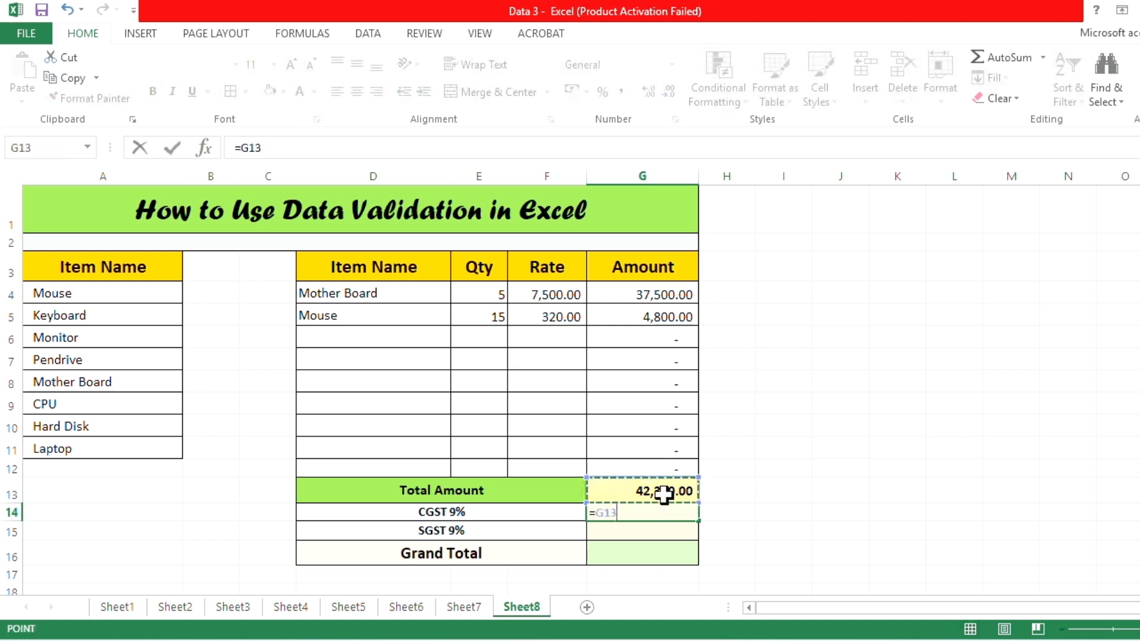
{"action": "type", "text": "*"}
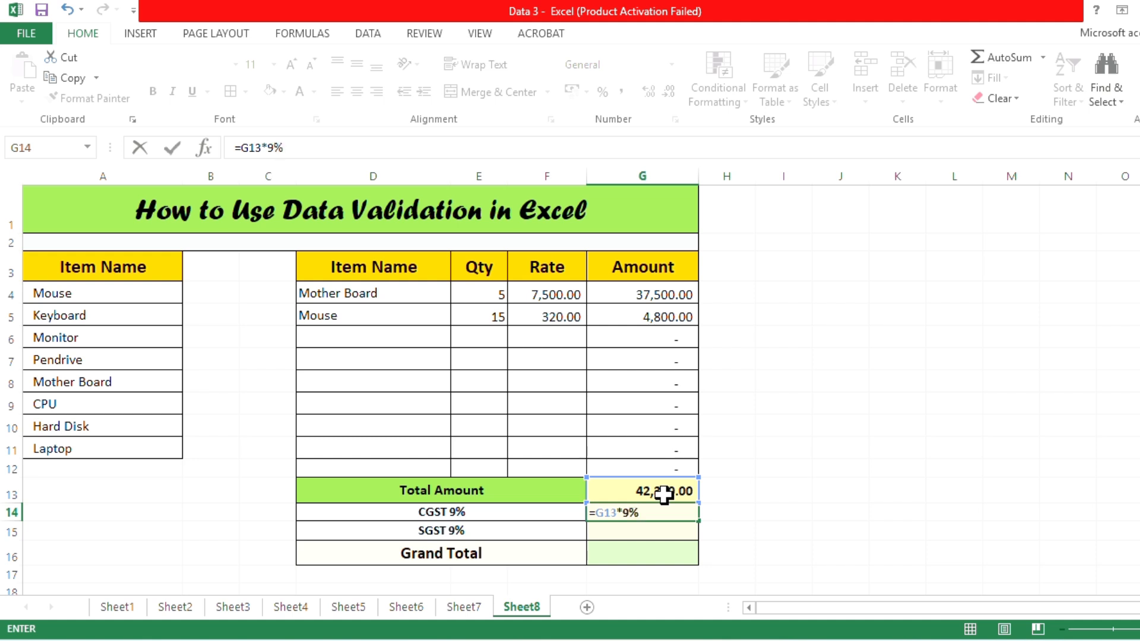
{"action": "key", "text": "Return"}
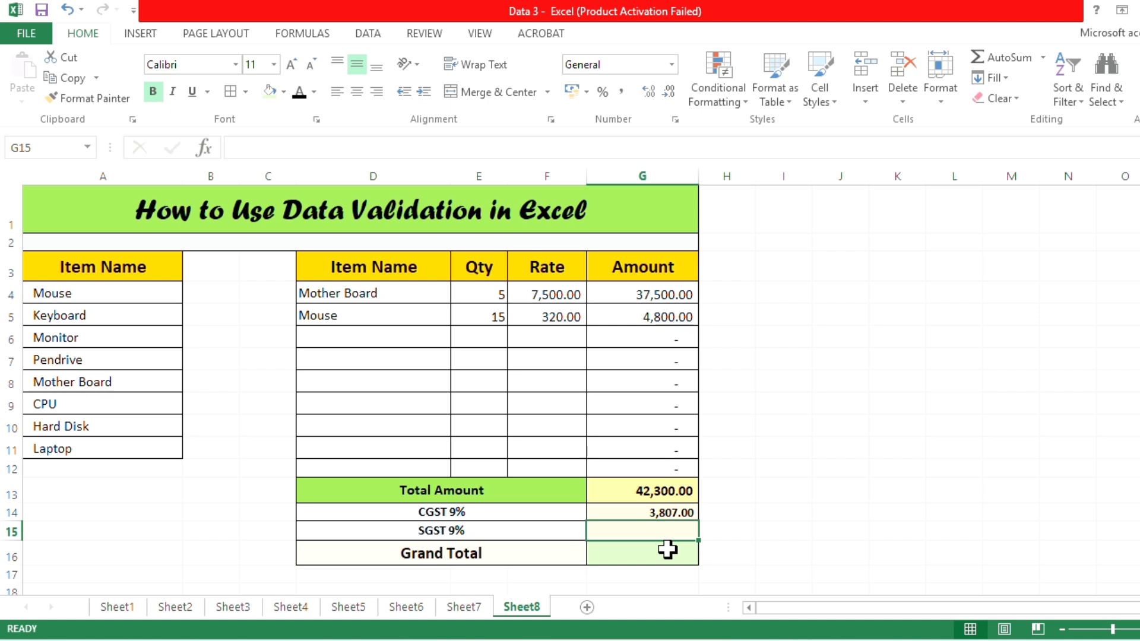
- Calculate the SGST amount in G15 with the formula =G13*9%
{"action": "type", "text": "="}
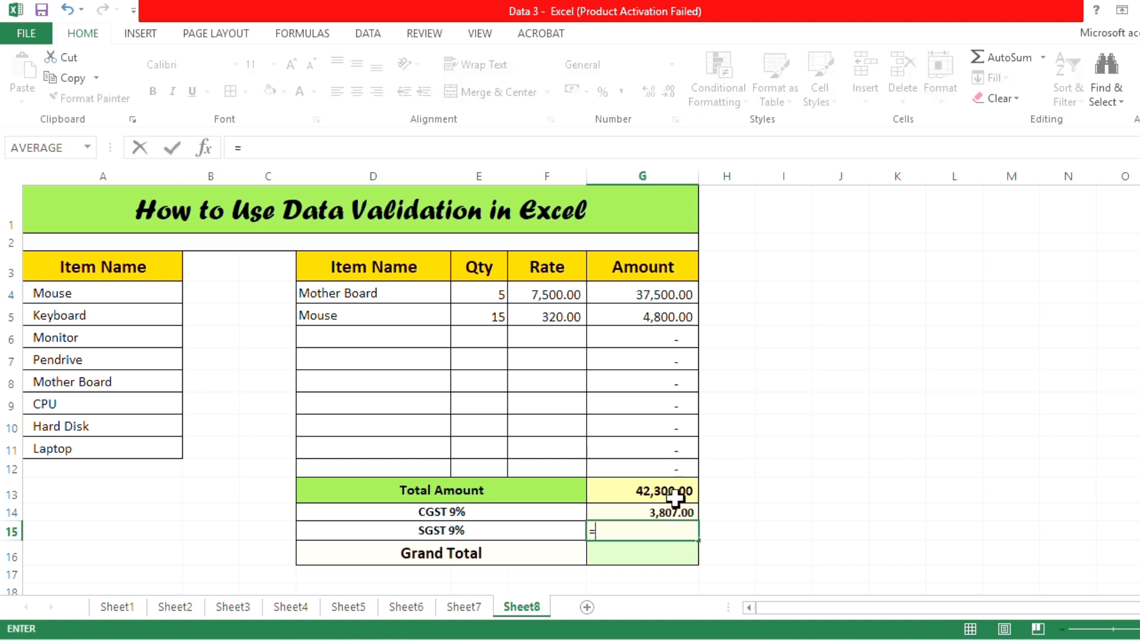
{"action": "left_click", "coordinate": [674, 493]}
{"action": "type", "text": "*"}
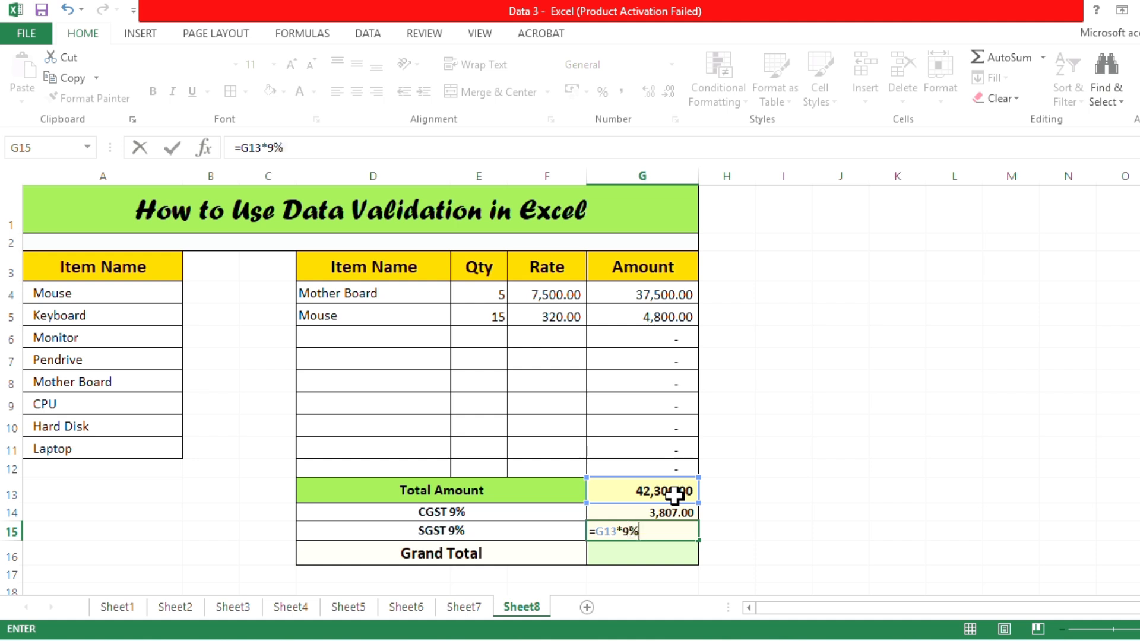
{"action": "key", "text": "Return"}
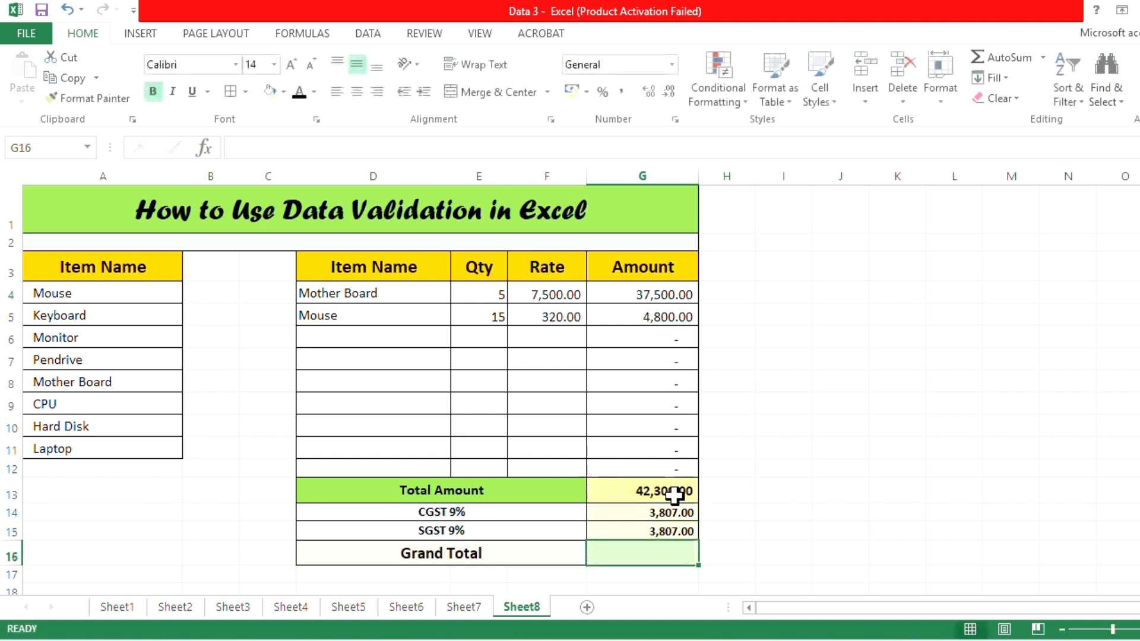
- Calculate the grand total in G16 with the formula =SUM(G13:G15)
{"action": "double_click", "coordinate": [689, 561]}
{"action": "type", "text": "="}
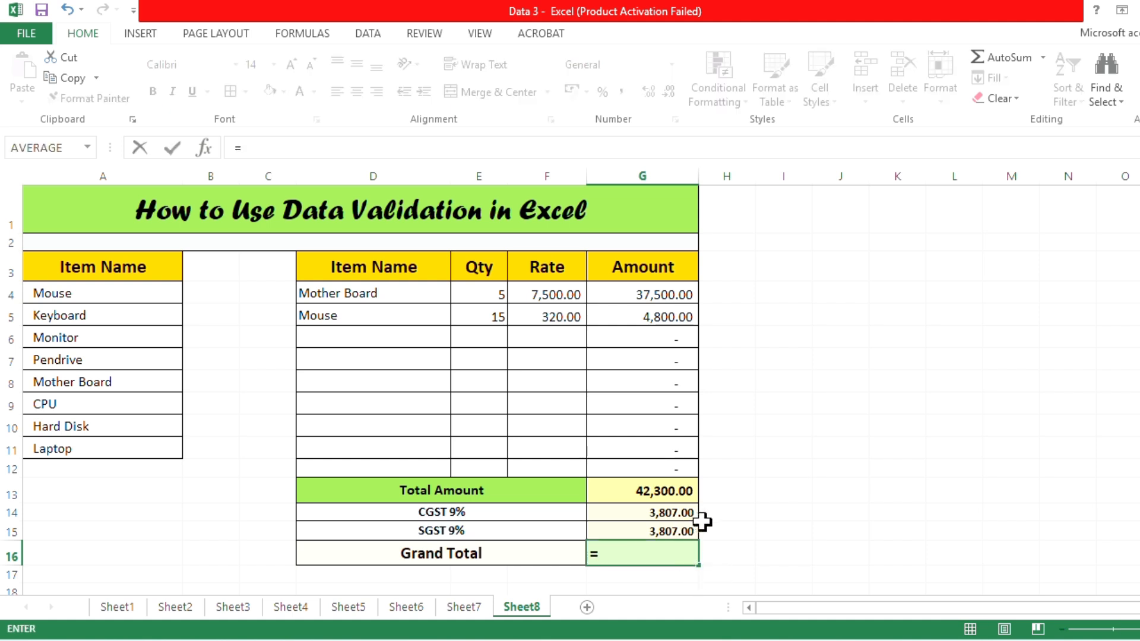
{"action": "type", "text": "s"}
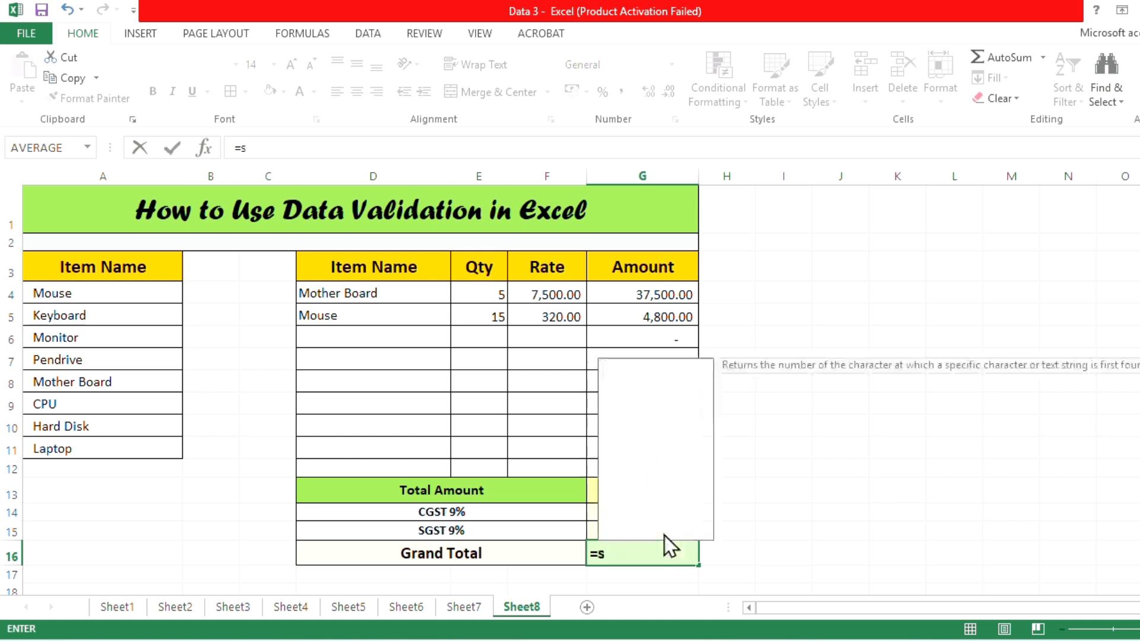
{"action": "type", "text": "um"}
{"action": "key", "text": "Tab"}
{"action": "left_click", "coordinate": [651, 490]}
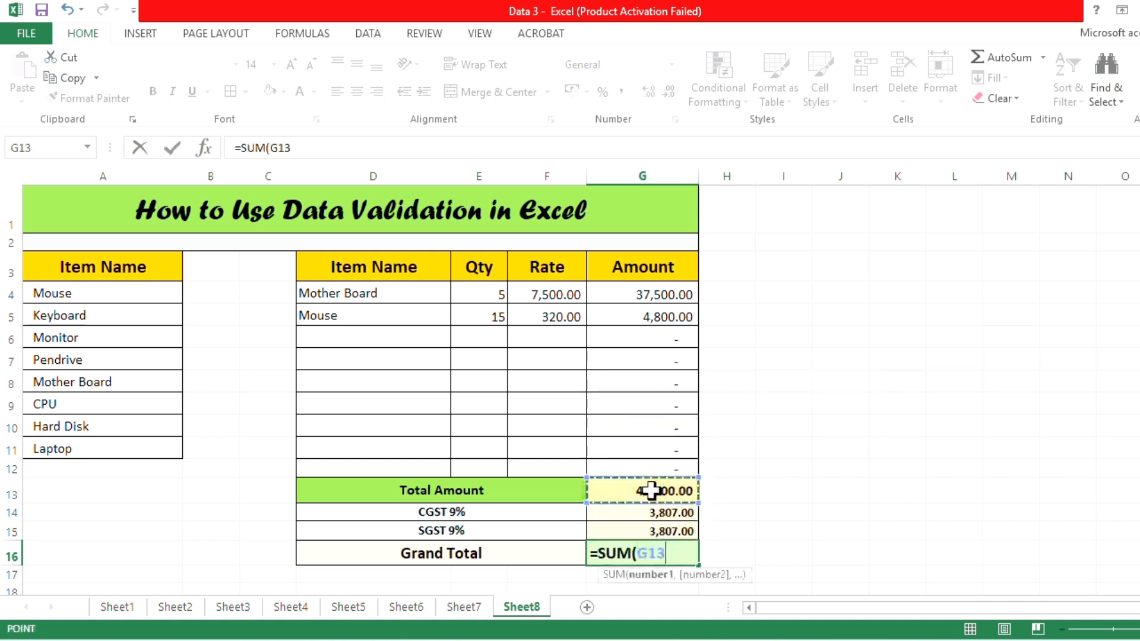
{"action": "left_click_drag", "start_coordinate": [652, 491], "coordinate": [653, 531]}
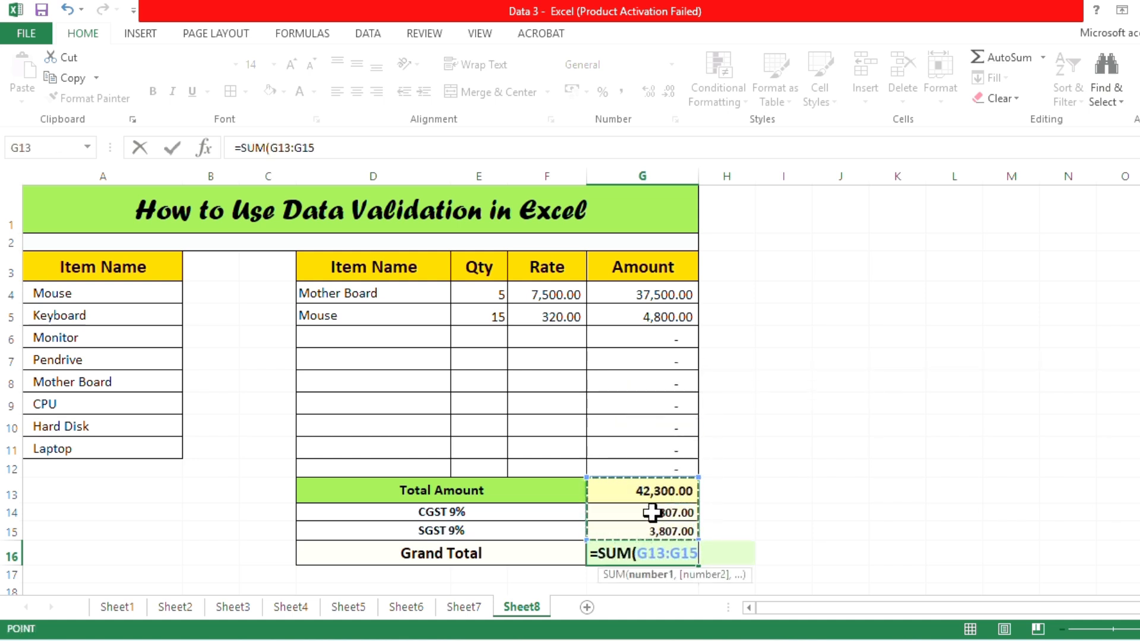
{"action": "type", "text": ")"}
{"action": "key", "text": "Return"}
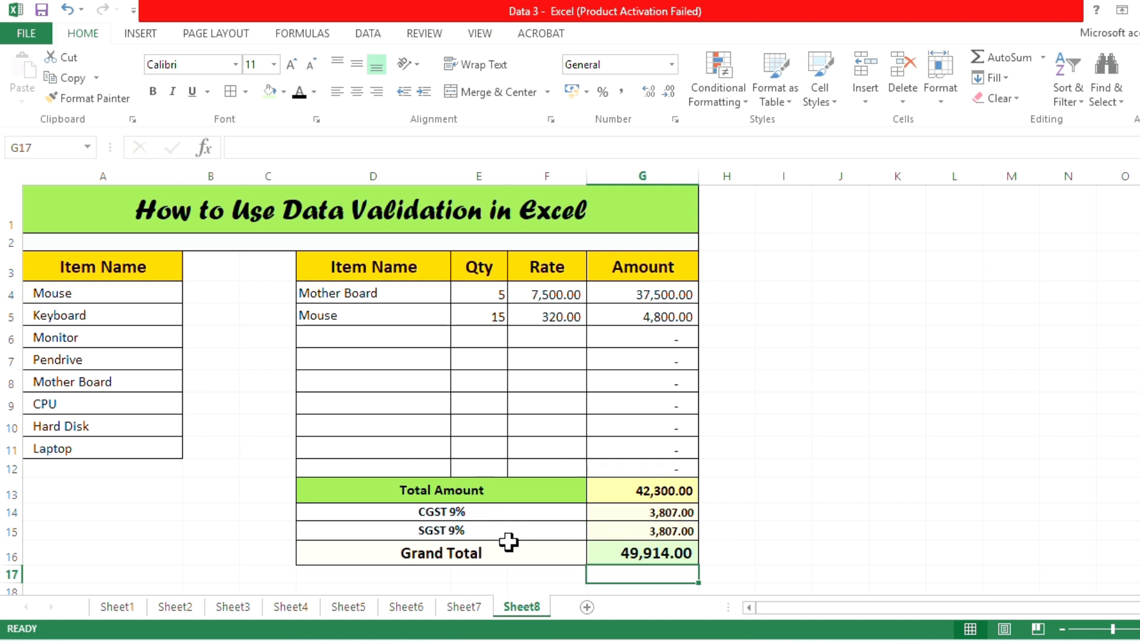
{"action": "left_click", "coordinate": [759, 551]}
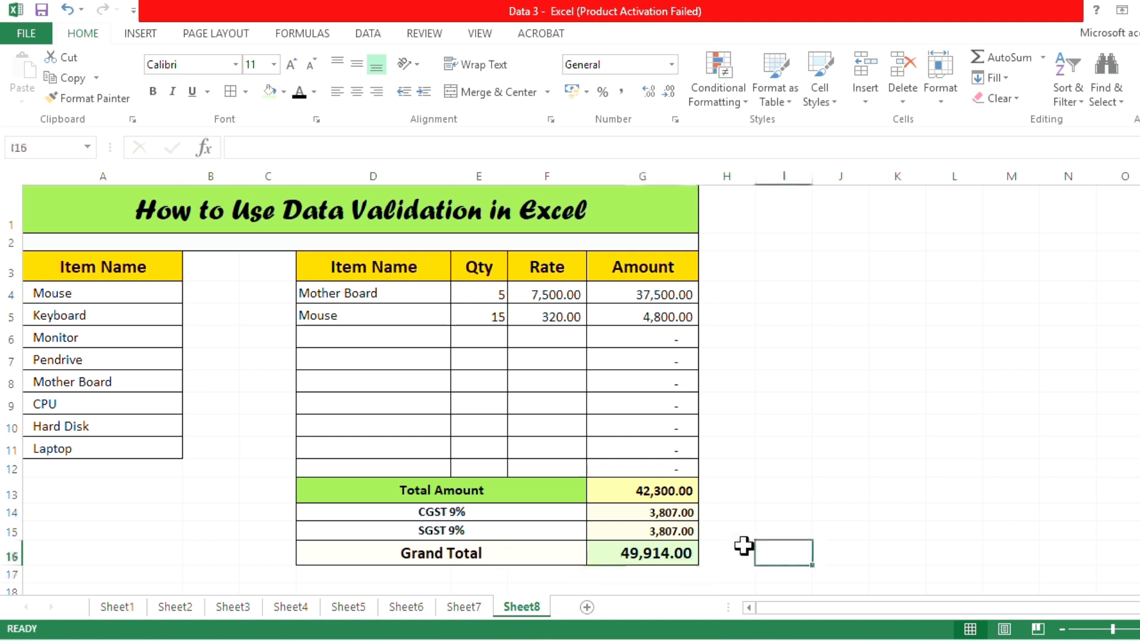
- Fill row 6 of the item table by choosing Monitor from the D6 drop-down and entering quantity 45 and rate 3100
{"action": "left_click", "coordinate": [410, 342]}
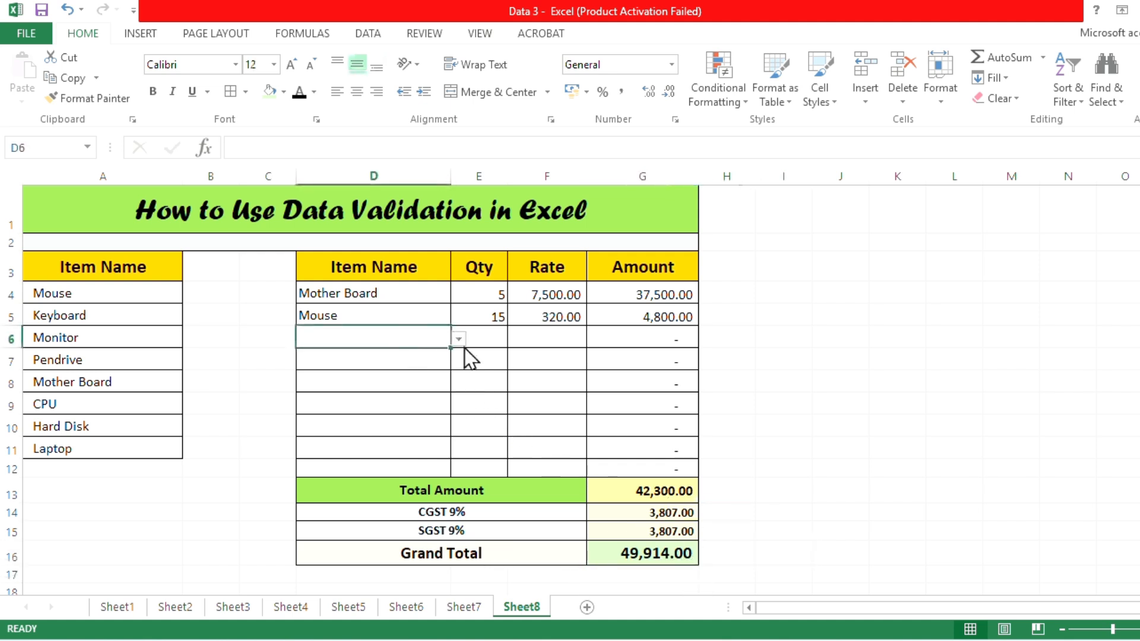
{"action": "left_click", "coordinate": [459, 339]}
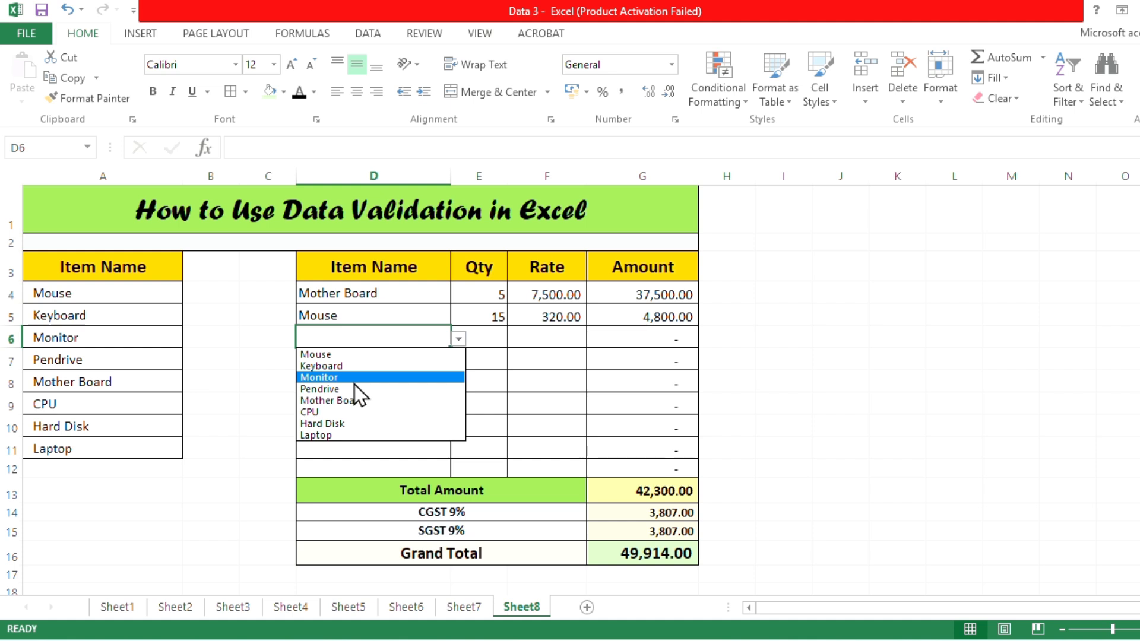
{"action": "left_click", "coordinate": [353, 378]}
{"action": "double_click", "coordinate": [497, 340]}
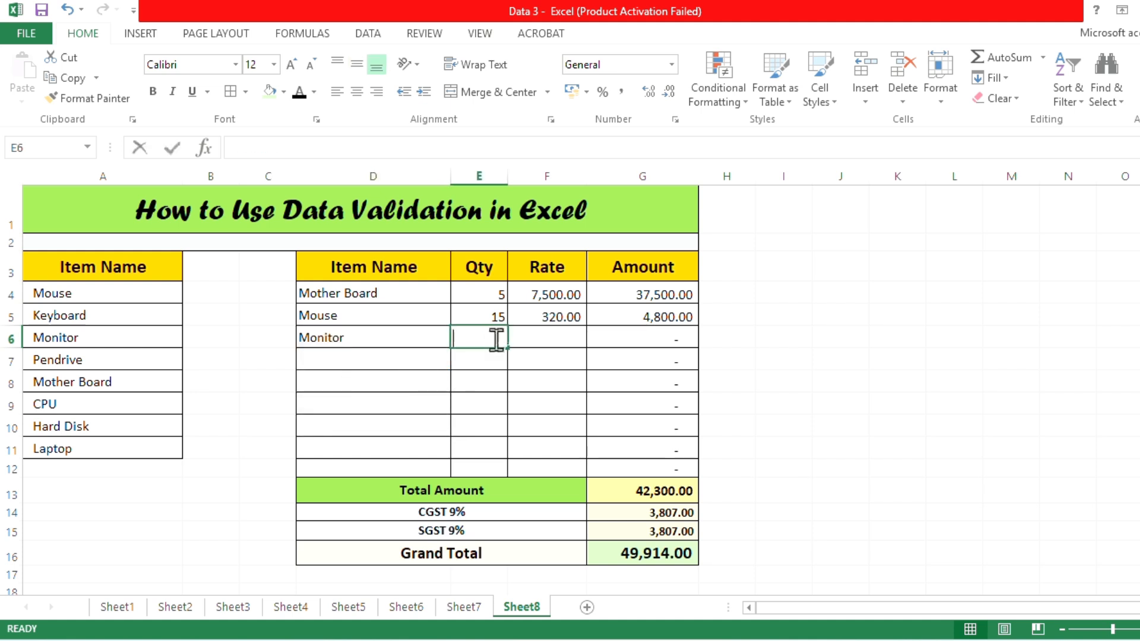
{"action": "type", "text": "45"}
{"action": "key", "text": "Tab"}
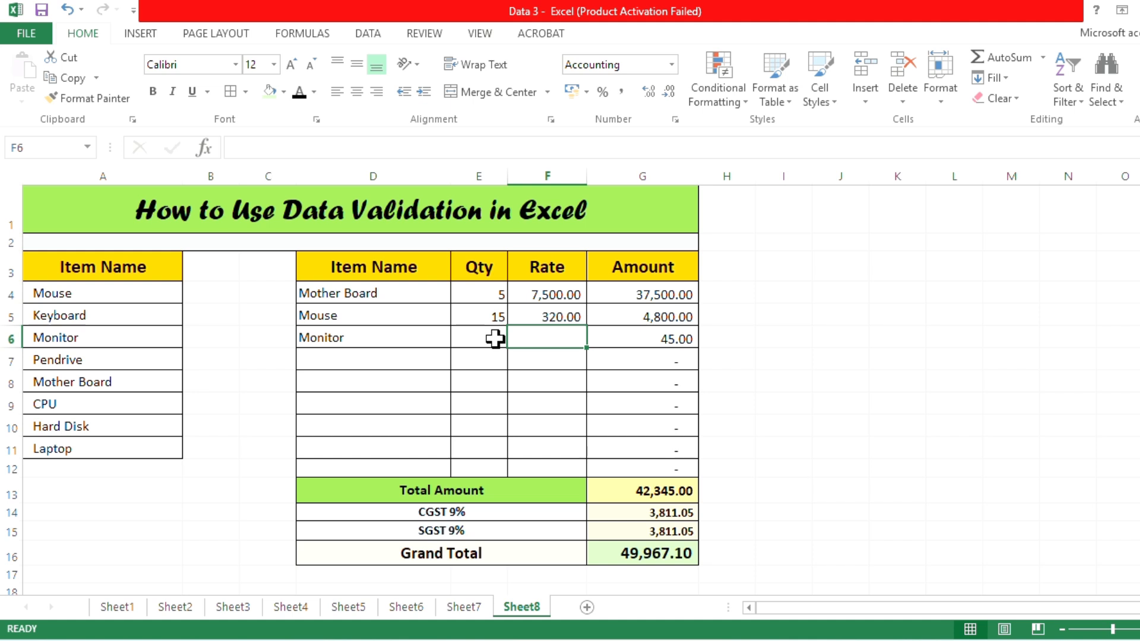
{"action": "type", "text": "3100"}
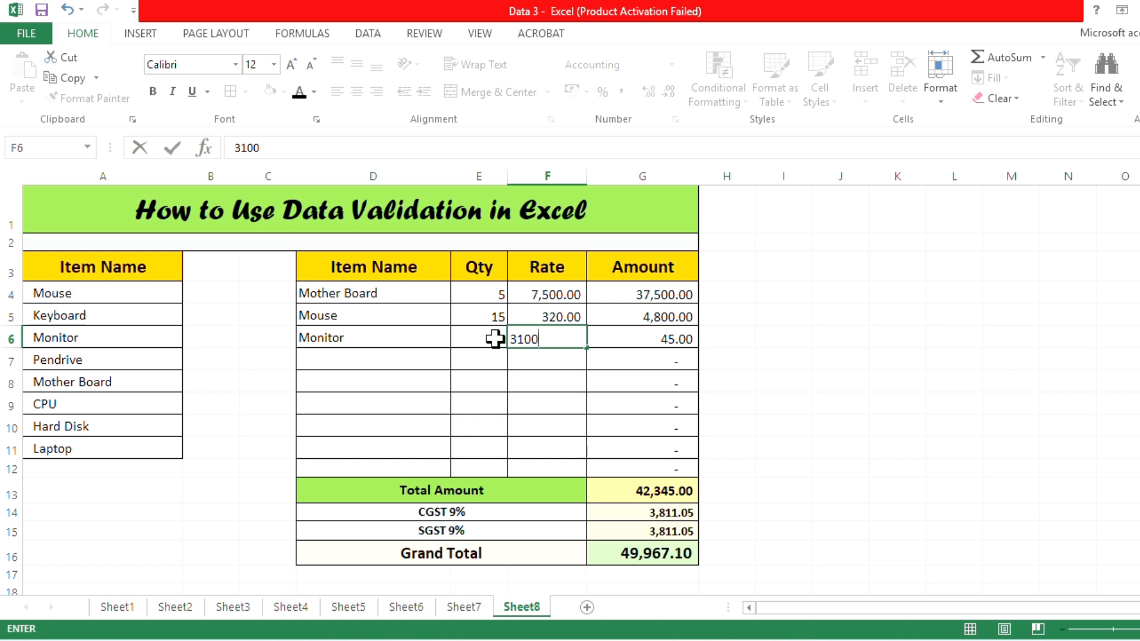
{"action": "key", "text": "Return"}
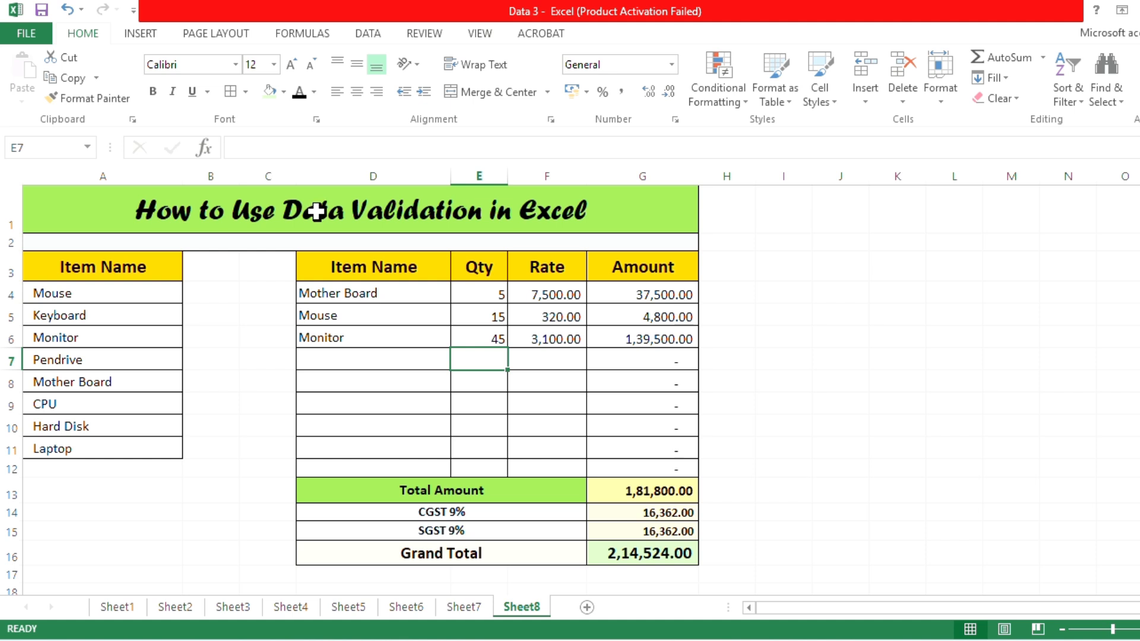
{"action": "left_click", "coordinate": [412, 342]}
{"action": "left_click", "coordinate": [407, 360]}
{"action": "left_click", "coordinate": [423, 383]}
{"action": "left_click", "coordinate": [432, 407]}
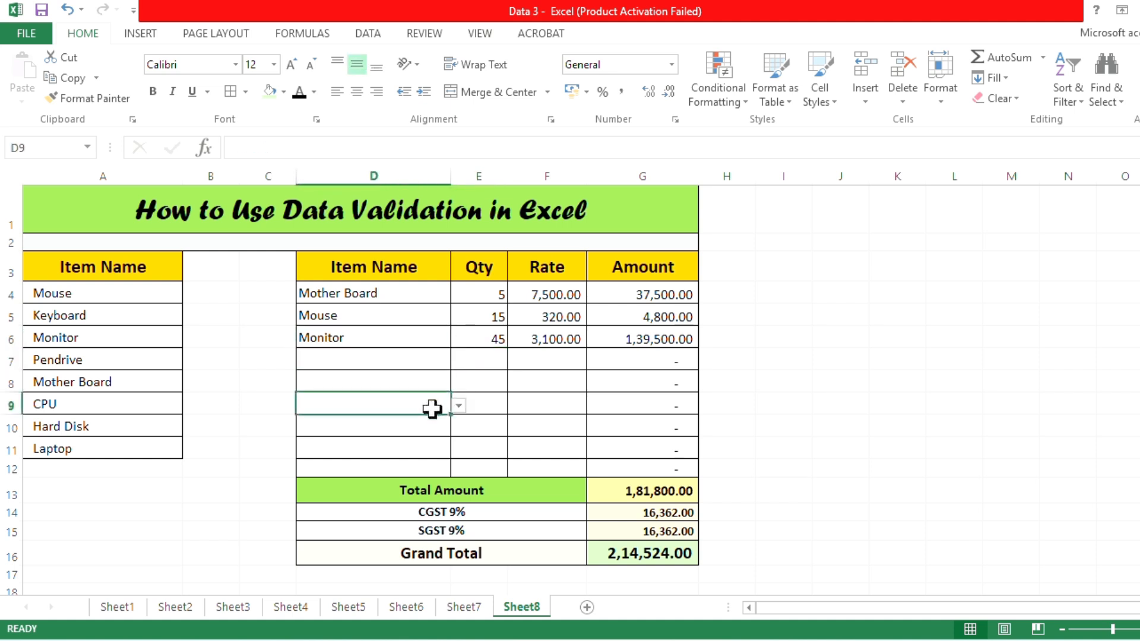
{"action": "left_click", "coordinate": [427, 428]}
{"action": "left_click", "coordinate": [425, 402]}
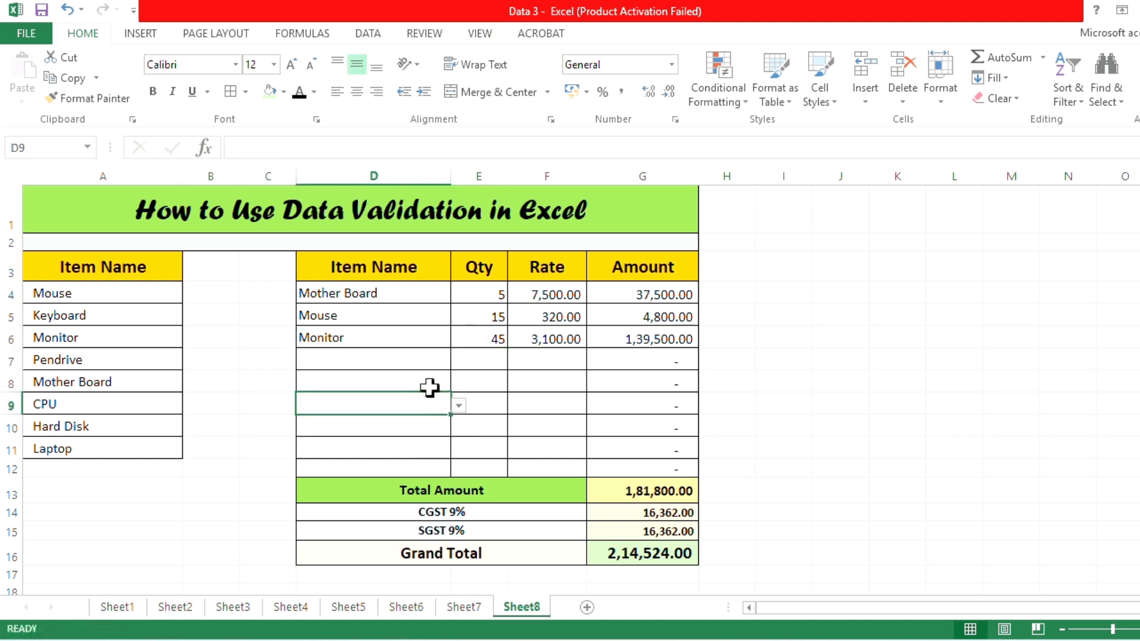